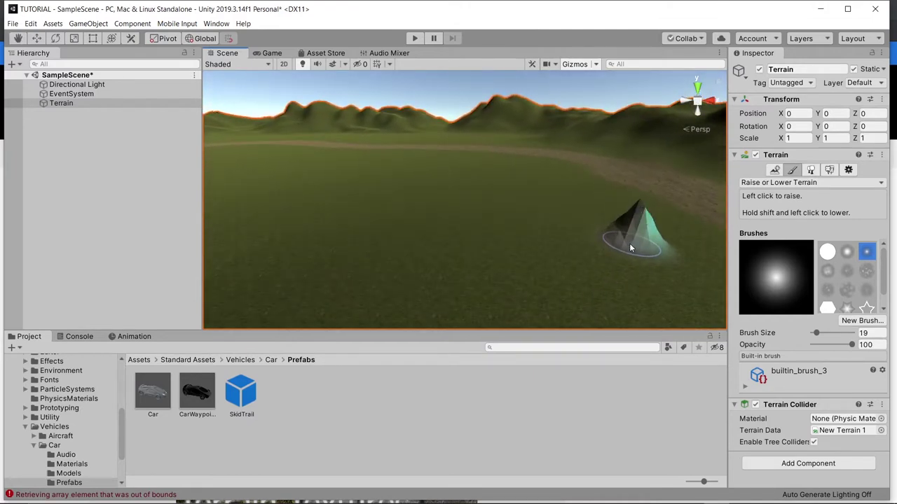
Step: Go to the project's root Assets folder, and switch to Chrome to view the Terrain Textures Pack Free page
{"action": "right_click_drag", "start_coordinate": [630, 248], "coordinate": [451, 219]}
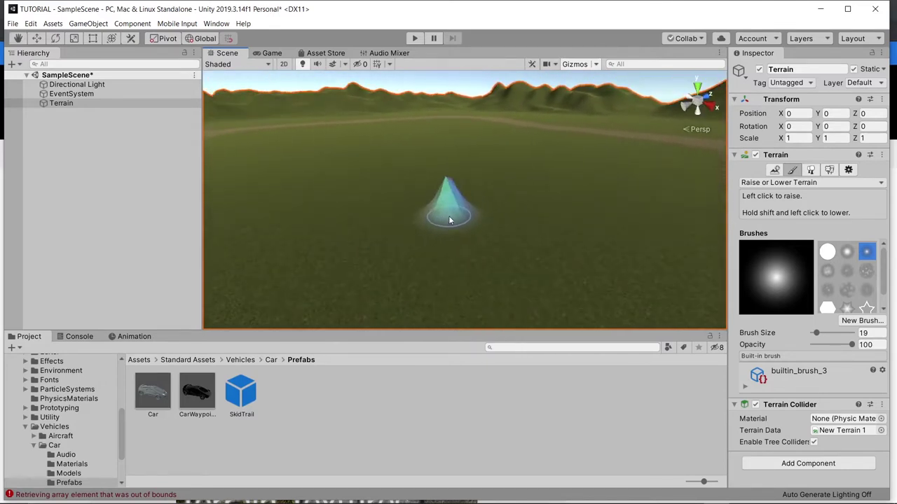
{"action": "left_click", "coordinate": [139, 360]}
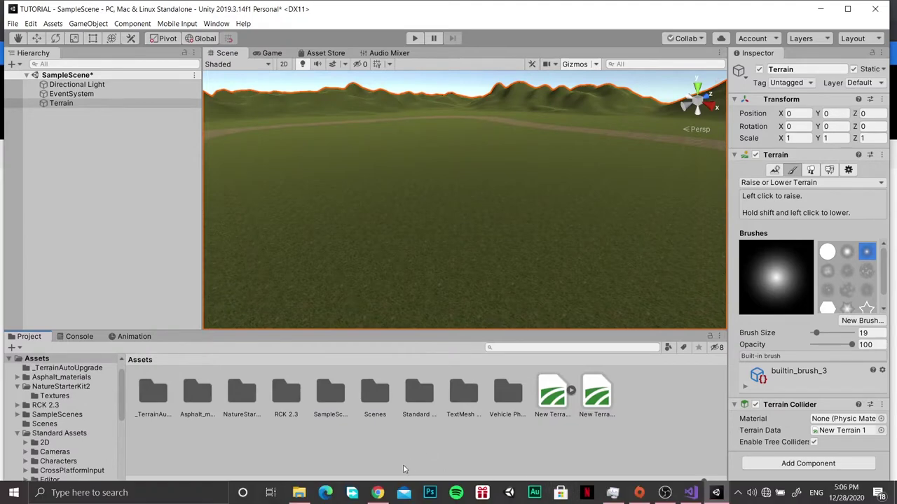
{"action": "mouse_move", "coordinate": [377, 493]}
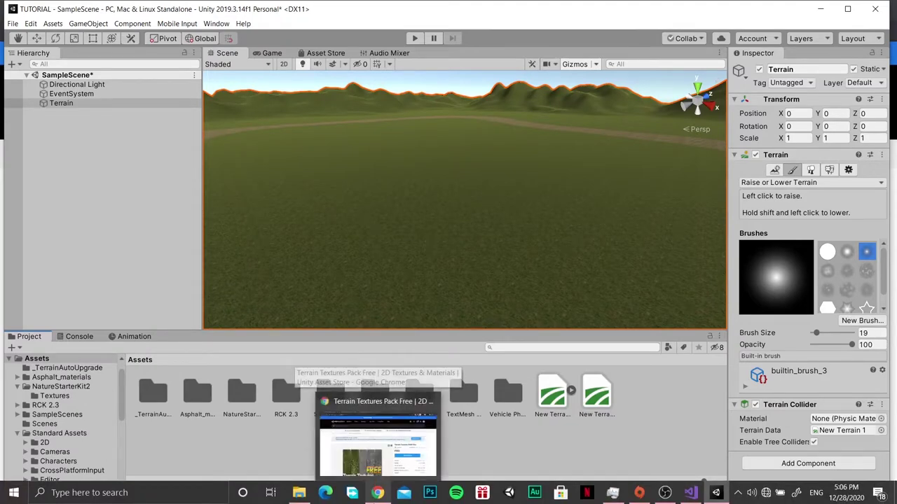
{"action": "left_click", "coordinate": [388, 465]}
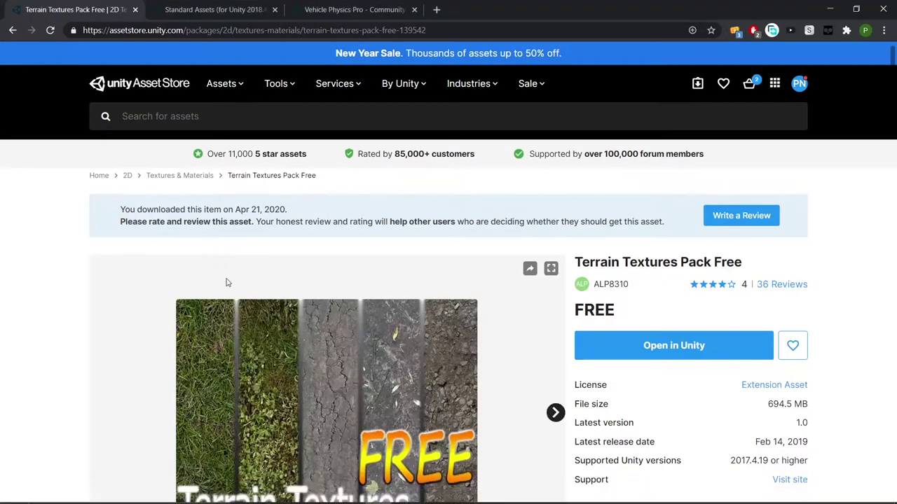
Step: Switch back to Unity, search its Asset Store for Standard Assets, and open the free Unity Technologies package's page
{"action": "left_click", "coordinate": [719, 492]}
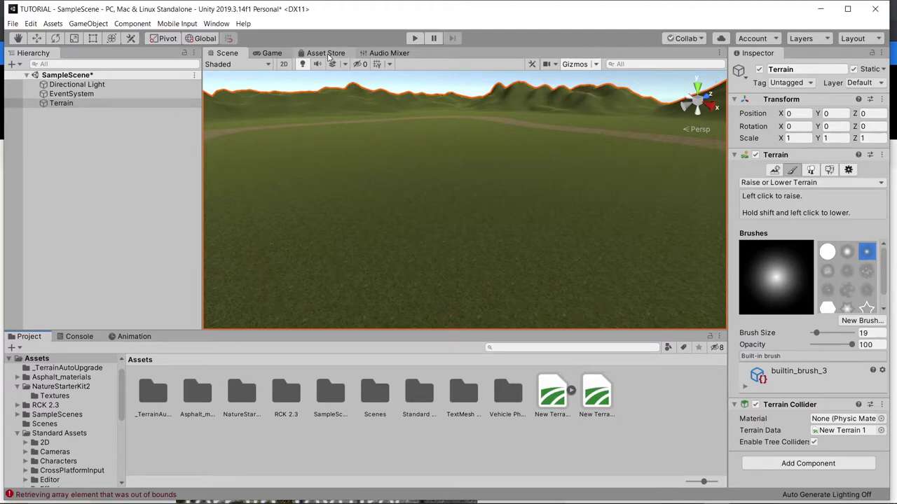
{"action": "left_click", "coordinate": [326, 54]}
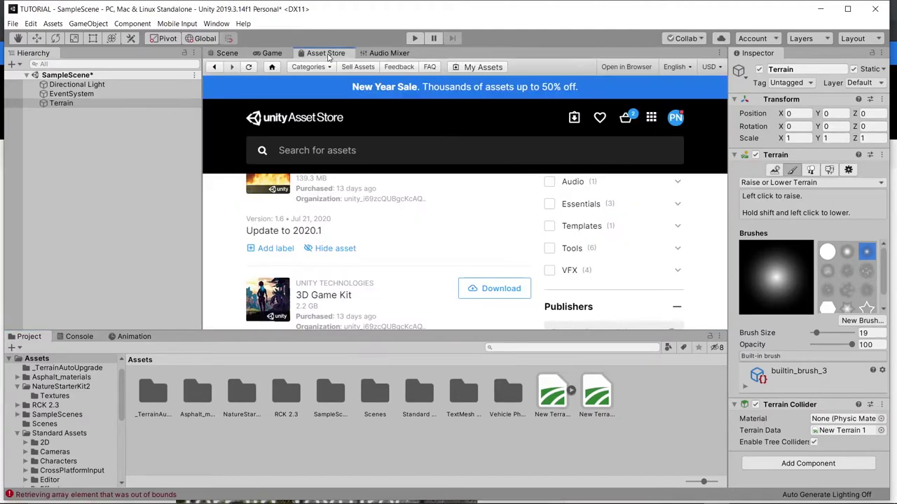
{"action": "left_click", "coordinate": [319, 150]}
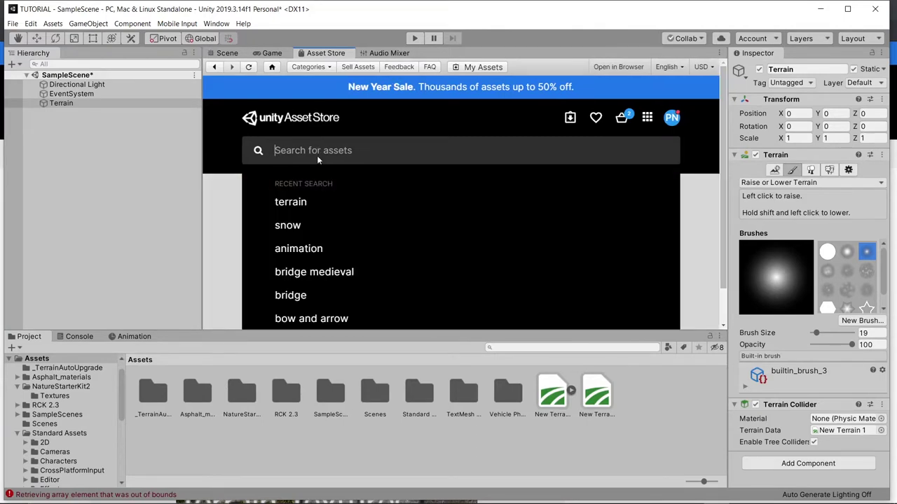
{"action": "type", "text": "STAN"}
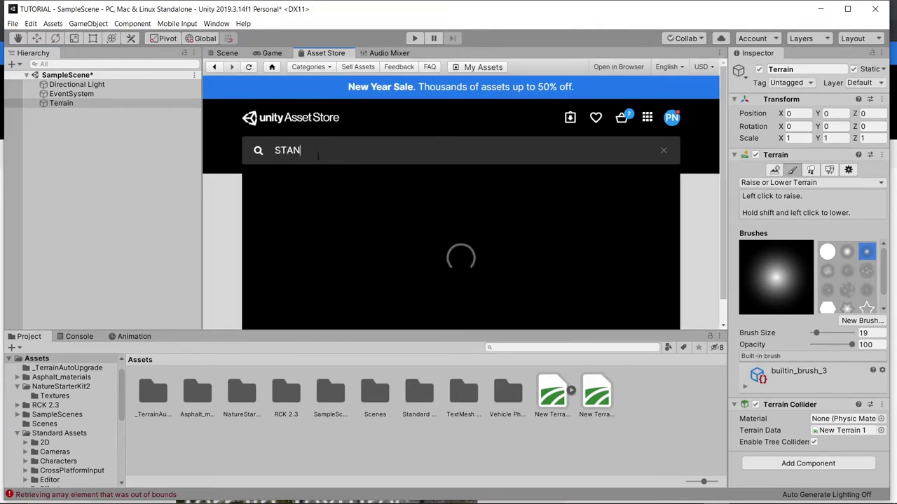
{"action": "type", "text": "DA"}
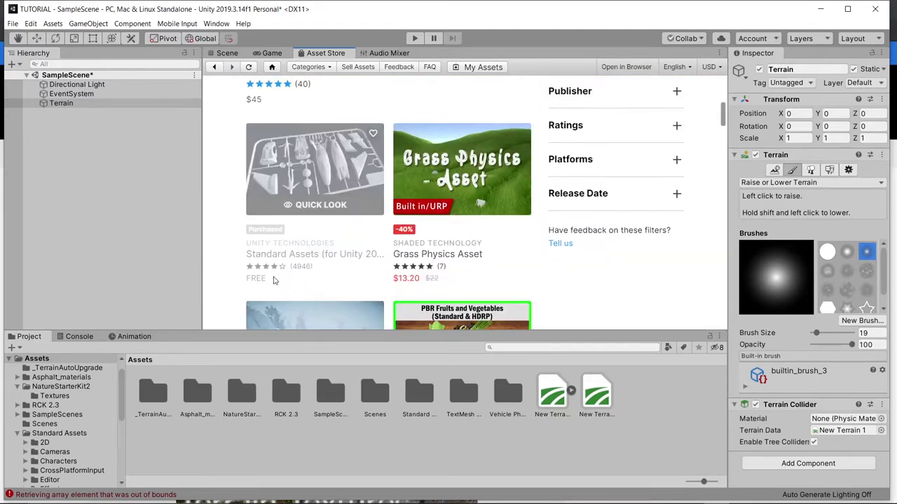
{"action": "left_click", "coordinate": [270, 266]}
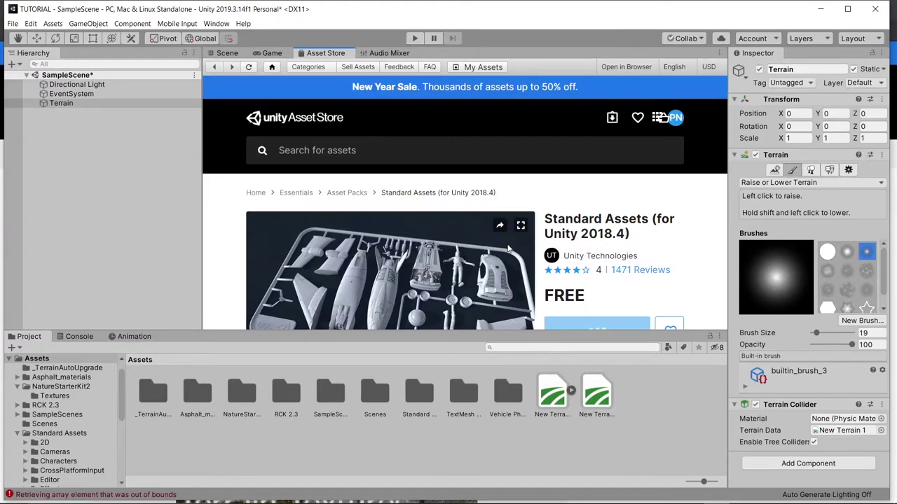
Step: Review the Standard Assets package page and its import option
{"action": "scroll", "coordinate": [509, 248], "scroll_direction": "down", "scroll_amount": 3}
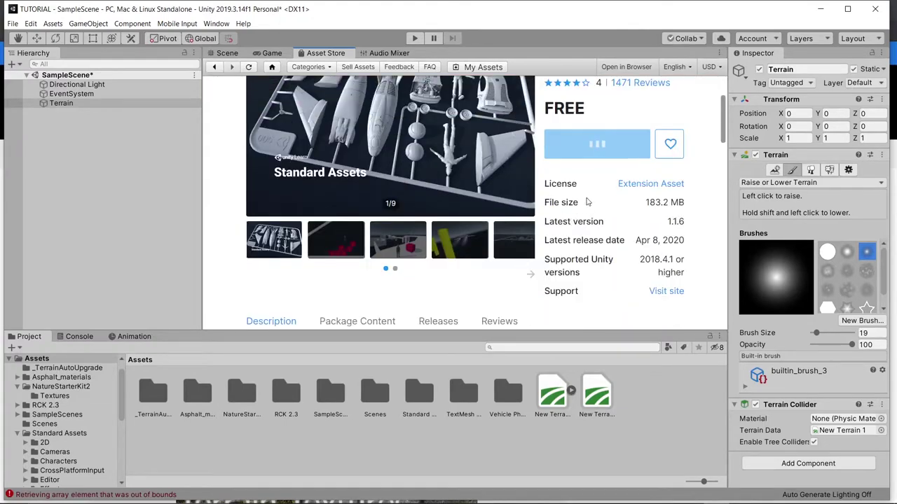
{"action": "scroll", "coordinate": [588, 209], "scroll_direction": "up", "scroll_amount": 2}
{"action": "scroll", "coordinate": [591, 244], "scroll_direction": "up", "scroll_amount": 1}
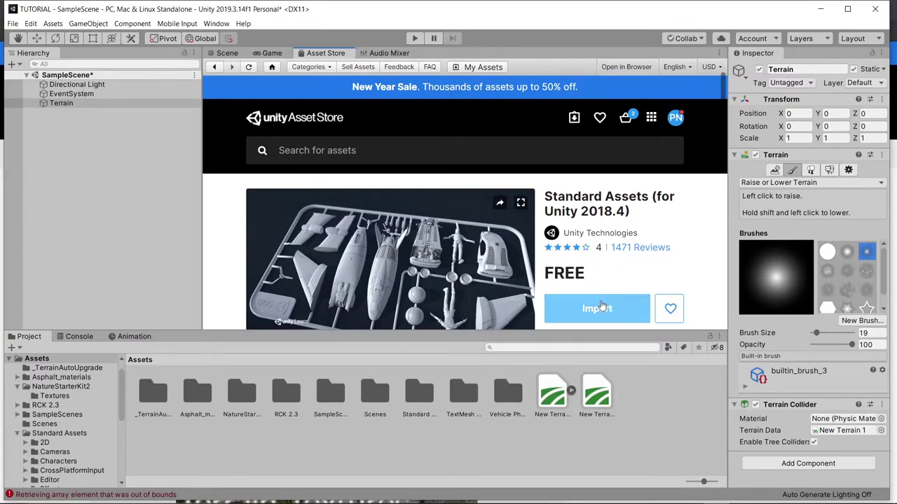
{"action": "scroll", "coordinate": [560, 238], "scroll_direction": "down", "scroll_amount": 1}
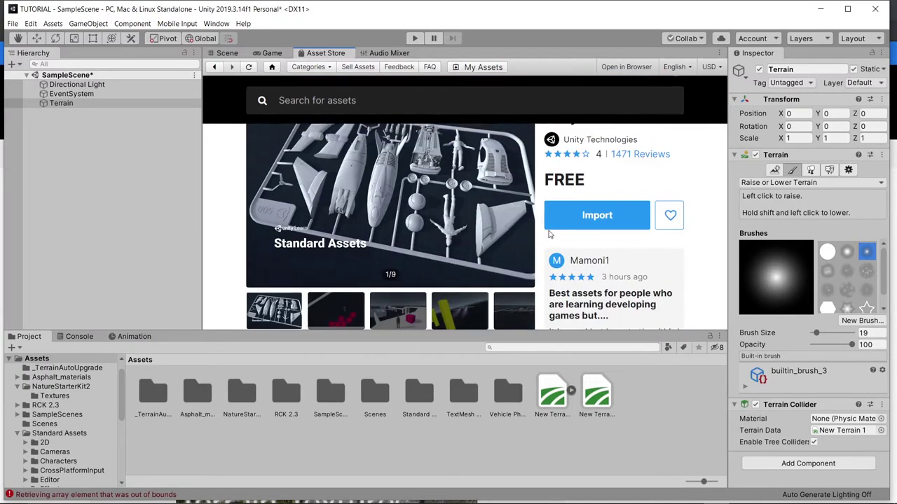
{"action": "left_click", "coordinate": [593, 216]}
{"action": "left_click", "coordinate": [565, 222]}
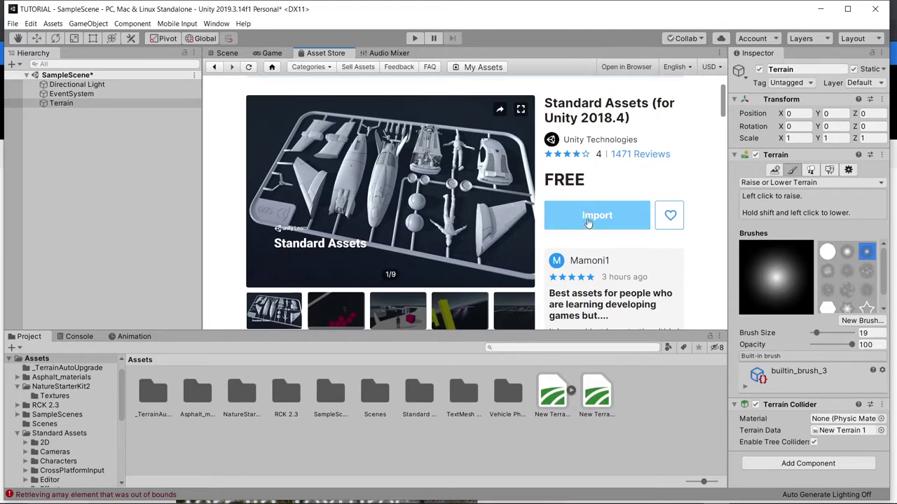
{"action": "left_click", "coordinate": [572, 223]}
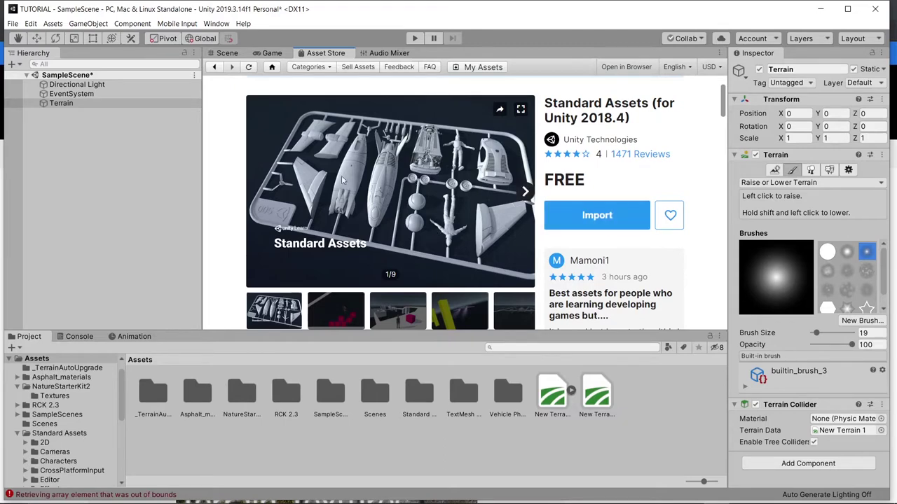
Step: Switch to Chrome and examine the preview and details of Terrain Textures Pack Free
{"action": "mouse_move", "coordinate": [432, 495]}
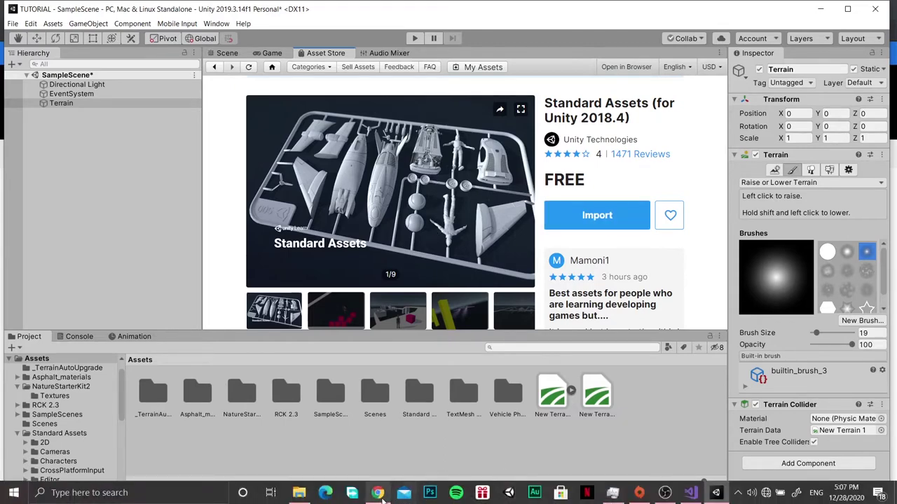
{"action": "mouse_move", "coordinate": [377, 493]}
{"action": "left_click", "coordinate": [381, 457]}
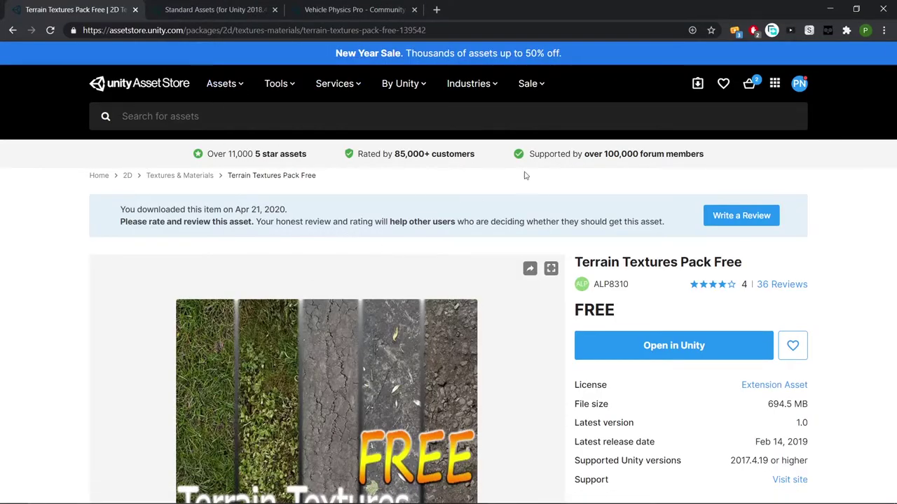
{"action": "scroll", "coordinate": [560, 327], "scroll_direction": "down", "scroll_amount": 3}
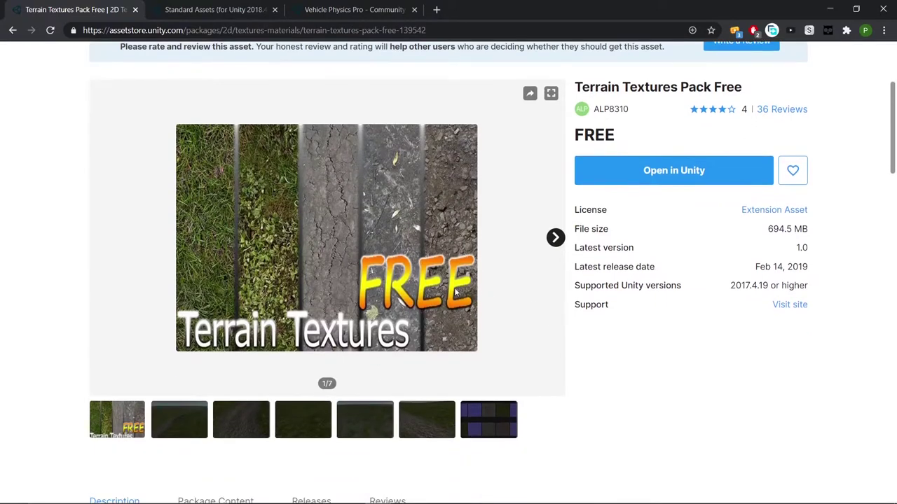
{"action": "scroll", "coordinate": [455, 292], "scroll_direction": "up", "scroll_amount": 3}
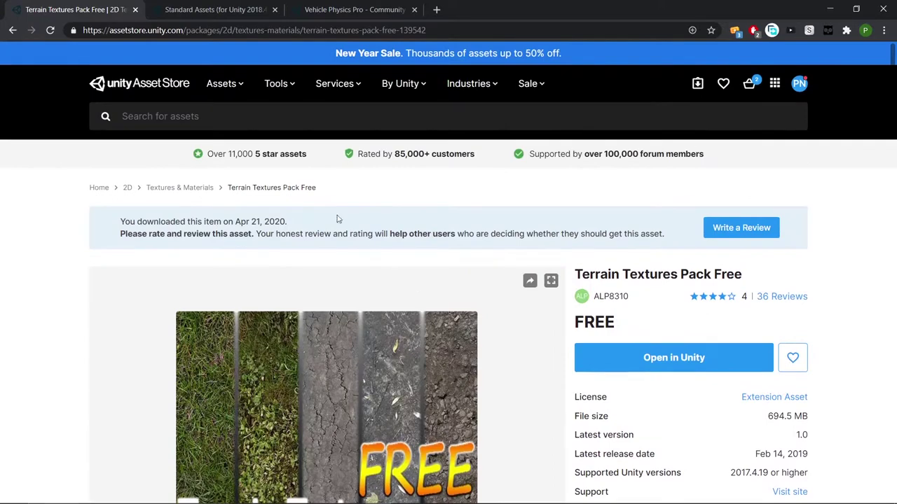
Step: Examine the Vehicle Physics Pro - Community Edition page, and return to Unity
{"action": "left_click", "coordinate": [336, 9]}
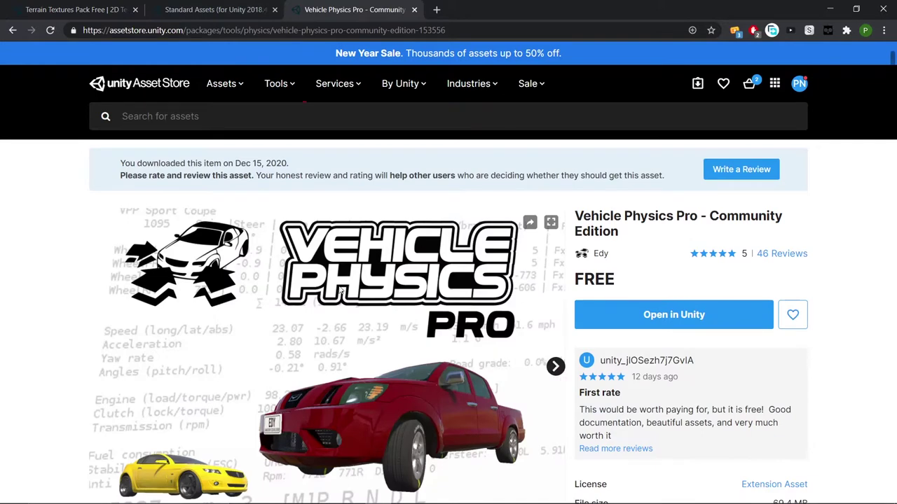
{"action": "scroll", "coordinate": [564, 335], "scroll_direction": "down", "scroll_amount": 4}
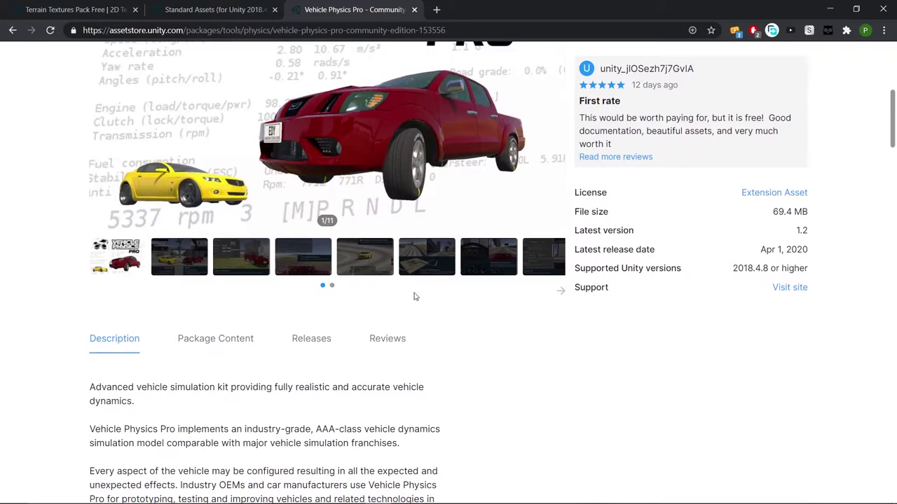
{"action": "scroll", "coordinate": [414, 297], "scroll_direction": "up", "scroll_amount": 3}
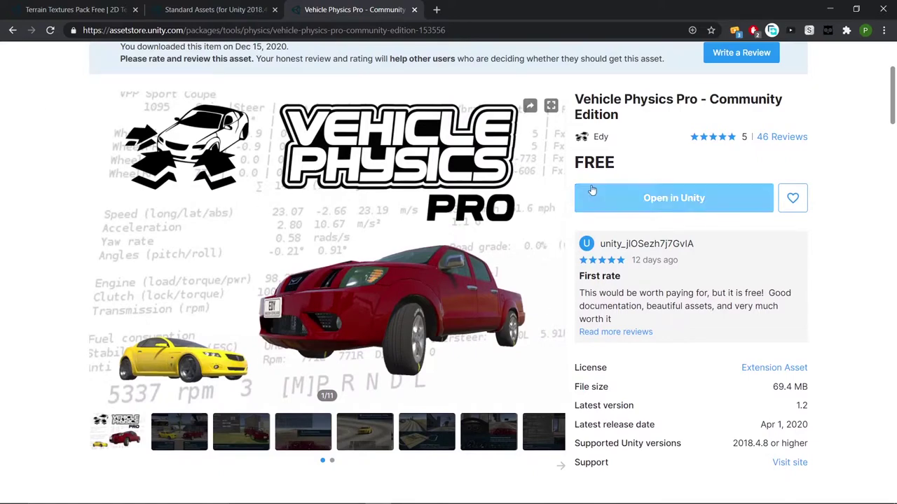
{"action": "scroll", "coordinate": [579, 176], "scroll_direction": "up", "scroll_amount": 3}
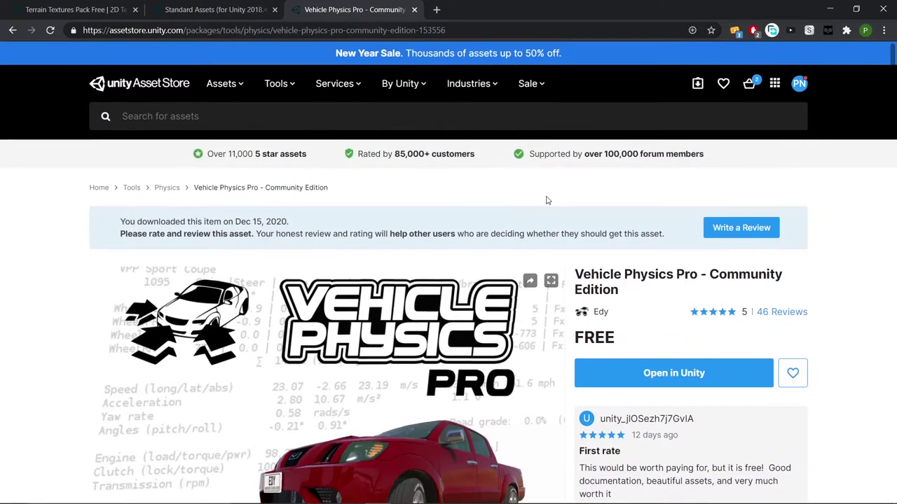
{"action": "scroll", "coordinate": [645, 247], "scroll_direction": "down", "scroll_amount": 1}
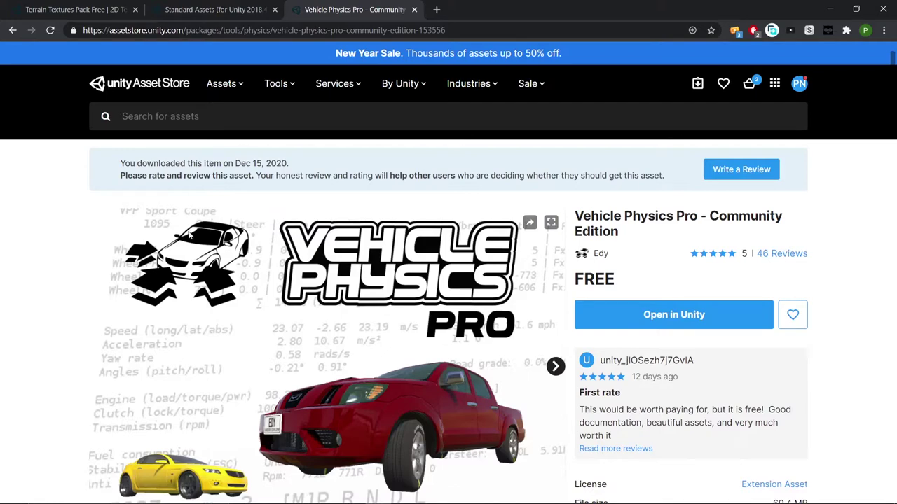
{"action": "left_click", "coordinate": [828, 10]}
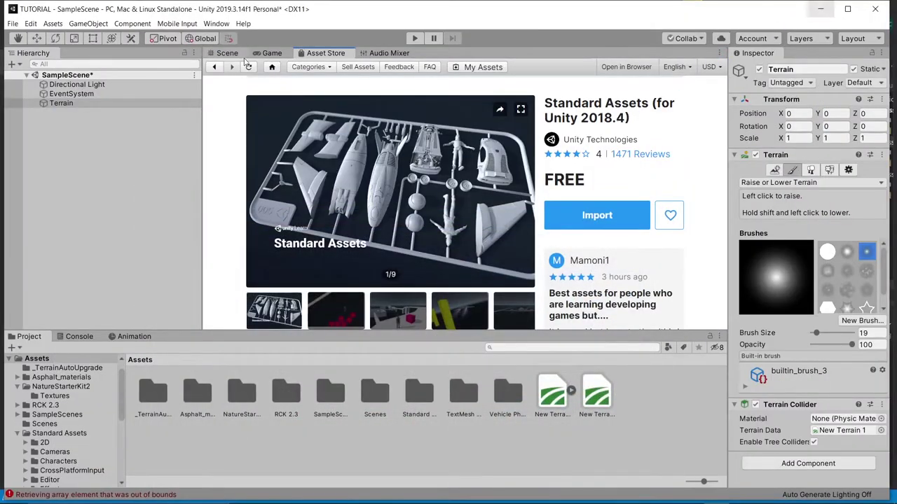
Step: Return to the Scene view, set the terrain tool to Paint Texture and select the brown dirt layer
{"action": "left_click", "coordinate": [226, 54]}
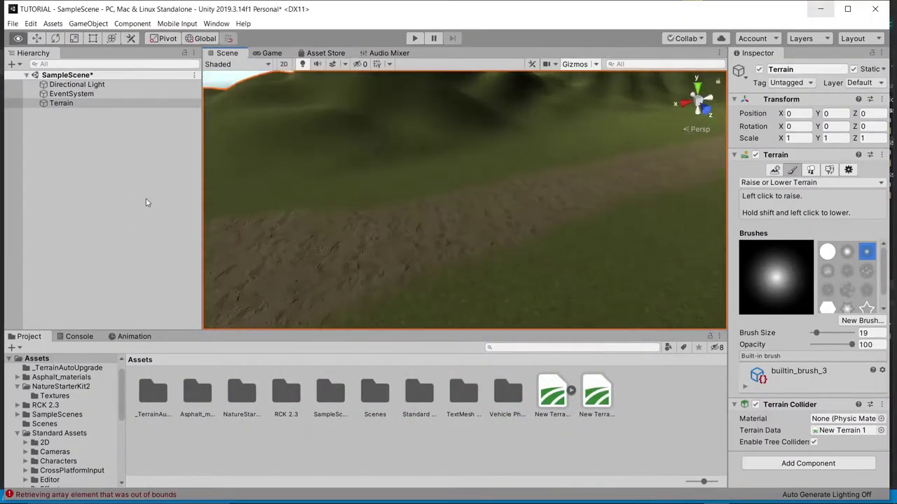
{"action": "right_click_drag", "start_coordinate": [423, 191], "coordinate": [492, 182]}
{"action": "mouse_move", "coordinate": [582, 250]}
{"action": "right_mouse_down"}
{"action": "mouse_move", "coordinate": [434, 229]}
{"action": "mouse_move", "coordinate": [236, 234]}
{"action": "mouse_move", "coordinate": [814, 154]}
{"action": "mouse_move", "coordinate": [63, 152]}
{"action": "mouse_move", "coordinate": [394, 232]}
{"action": "mouse_move", "coordinate": [332, 268]}
{"action": "mouse_move", "coordinate": [269, 278]}
{"action": "mouse_move", "coordinate": [344, 262]}
{"action": "mouse_move", "coordinate": [467, 184]}
{"action": "mouse_move", "coordinate": [568, 190]}
{"action": "mouse_move", "coordinate": [664, 216]}
{"action": "mouse_move", "coordinate": [757, 266]}
{"action": "mouse_move", "coordinate": [668, 194]}
{"action": "mouse_move", "coordinate": [811, 291]}
{"action": "mouse_move", "coordinate": [490, 308]}
{"action": "mouse_move", "coordinate": [356, 242]}
{"action": "mouse_move", "coordinate": [430, 245]}
{"action": "right_mouse_up"}
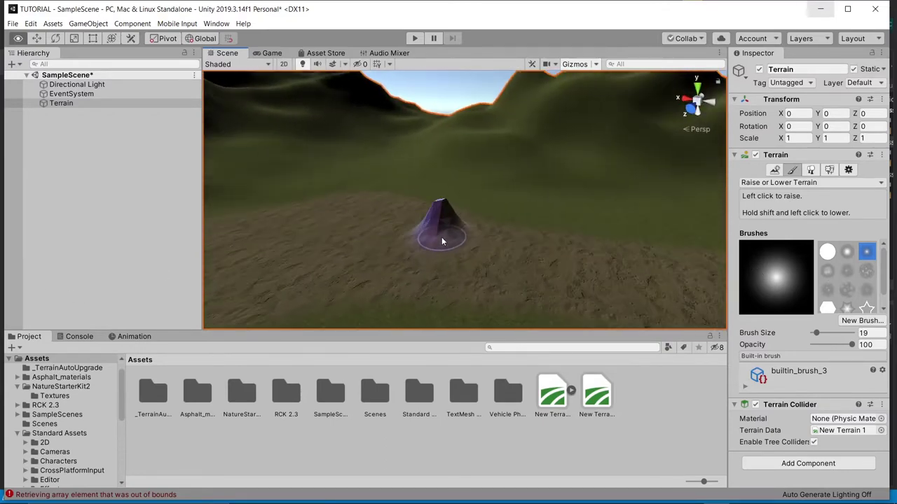
{"action": "left_click", "coordinate": [792, 184]}
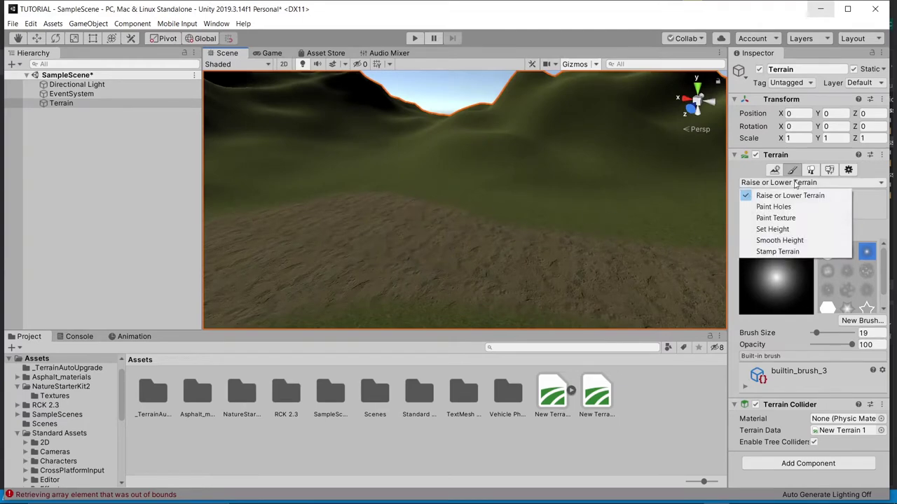
{"action": "left_click", "coordinate": [794, 219]}
{"action": "scroll", "coordinate": [808, 334], "scroll_direction": "down", "scroll_amount": 5}
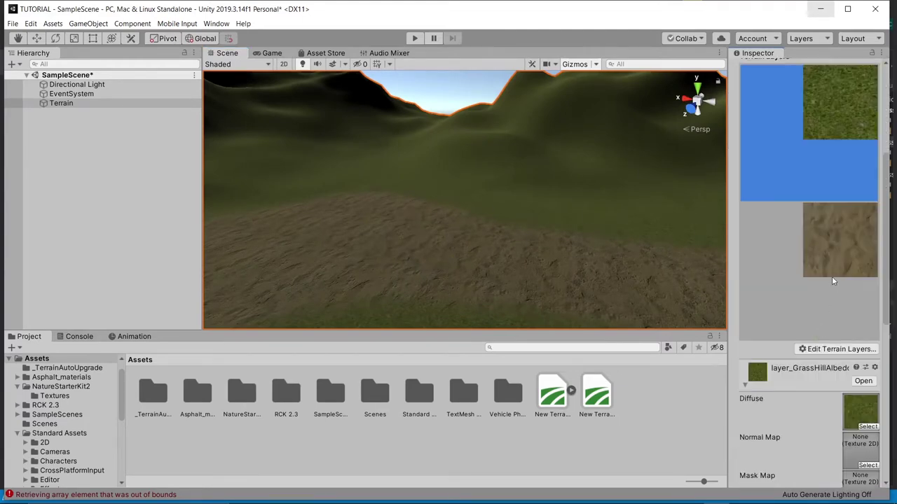
{"action": "left_click", "coordinate": [835, 321]}
Step: Check the terrain layer editing options and the dirt layer's settings, and inspect the painted dirt road across the terrain
{"action": "left_click", "coordinate": [837, 349]}
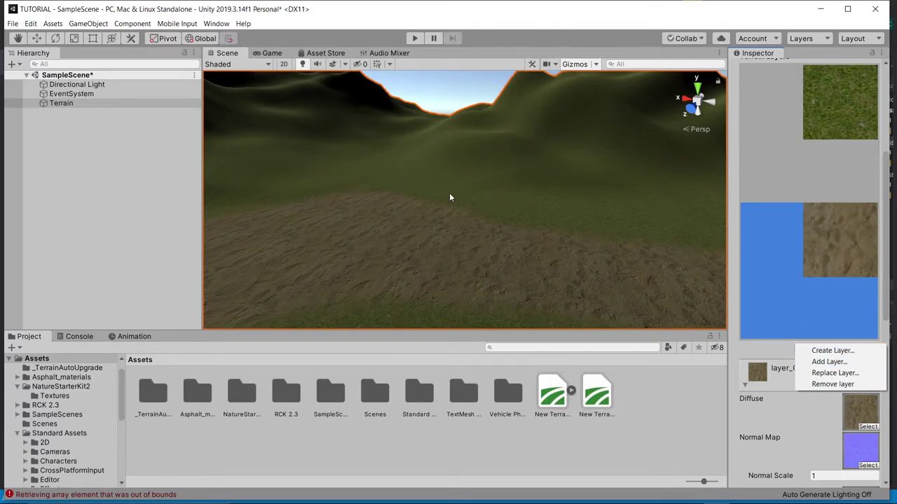
{"action": "left_click", "coordinate": [478, 228]}
{"action": "scroll", "coordinate": [806, 310], "scroll_direction": "down", "scroll_amount": 5}
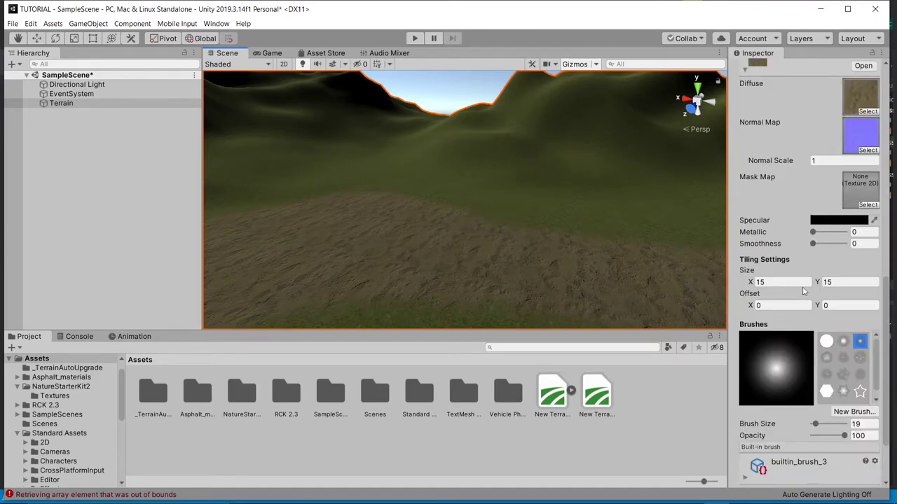
{"action": "mouse_move", "coordinate": [365, 198]}
{"action": "right_mouse_down"}
{"action": "mouse_move", "coordinate": [528, 262]}
{"action": "mouse_move", "coordinate": [537, 244]}
{"action": "right_mouse_up"}
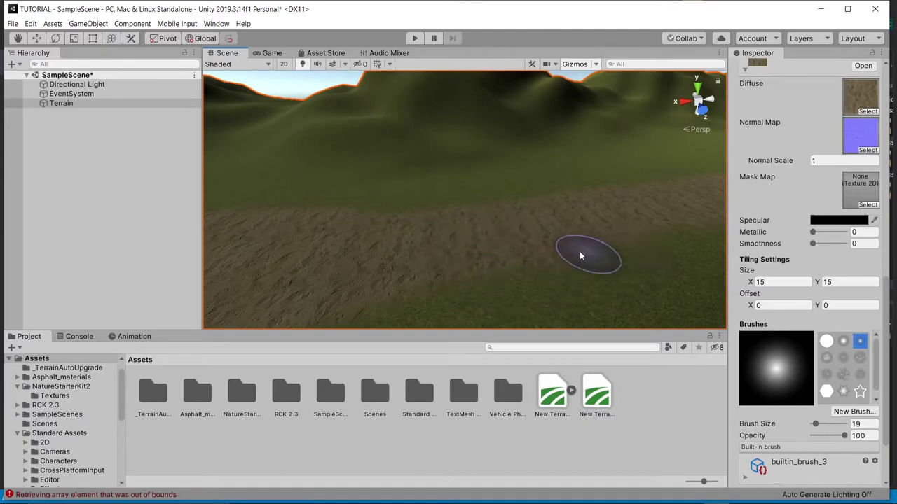
{"action": "right_click_drag", "start_coordinate": [580, 256], "coordinate": [334, 236]}
{"action": "right_click_drag", "start_coordinate": [465, 244], "coordinate": [728, 180]}
{"action": "left_click_drag", "start_coordinate": [727, 179], "coordinate": [454, 248], "text": "alt"}
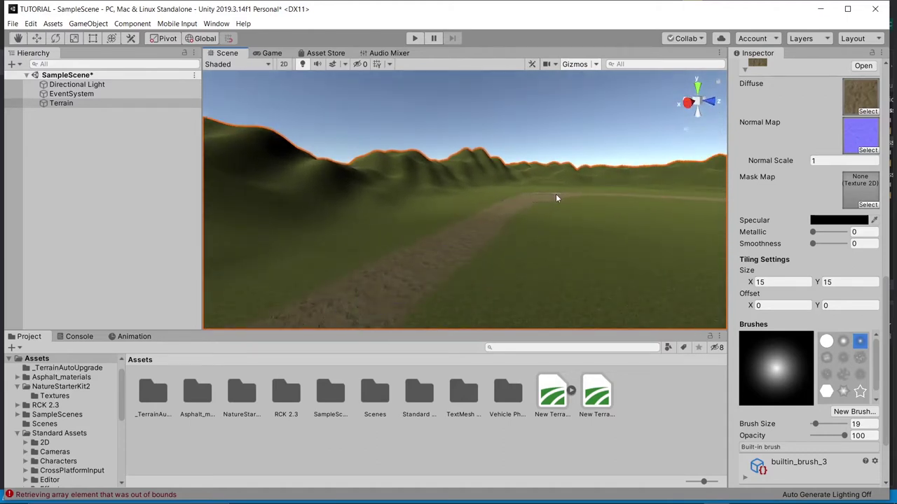
{"action": "left_click_drag", "start_coordinate": [552, 199], "coordinate": [662, 203], "text": "alt"}
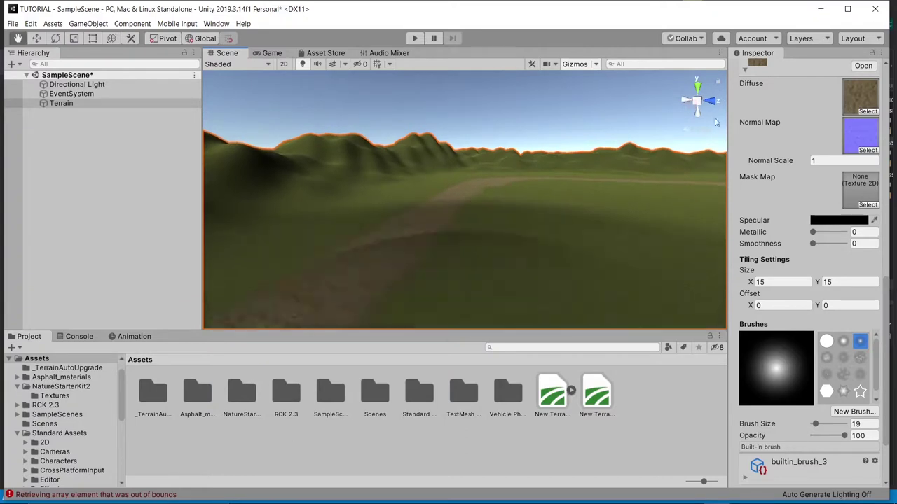
{"action": "left_click_drag", "start_coordinate": [695, 3], "coordinate": [534, 234], "text": "alt"}
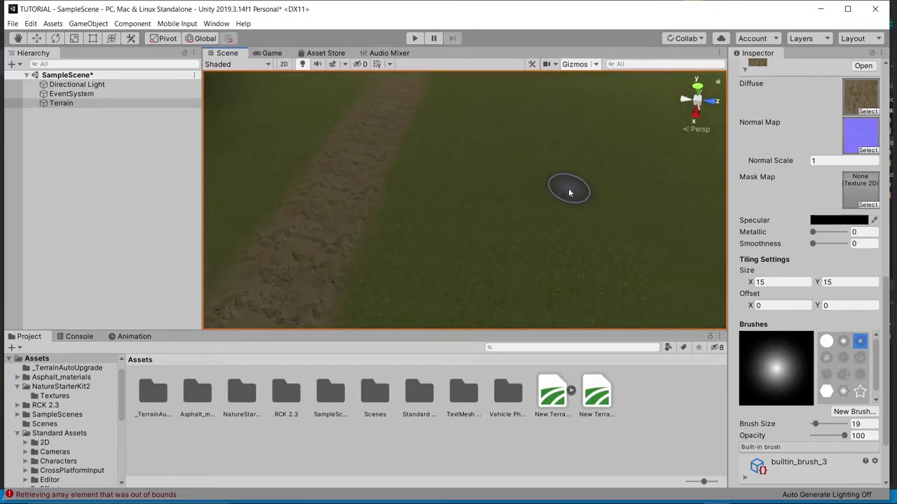
Step: Inspect the layout of the painted dirt track and the surrounding hills from above
{"action": "scroll", "coordinate": [569, 190], "scroll_direction": "down", "scroll_amount": 4}
{"action": "scroll", "coordinate": [575, 183], "scroll_direction": "down", "scroll_amount": 6}
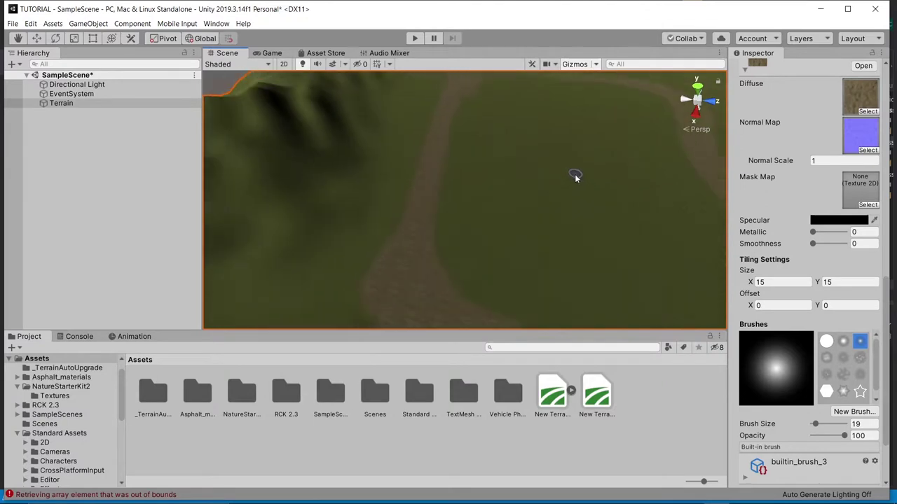
{"action": "left_click_drag", "start_coordinate": [542, 133], "coordinate": [539, 190], "text": "alt"}
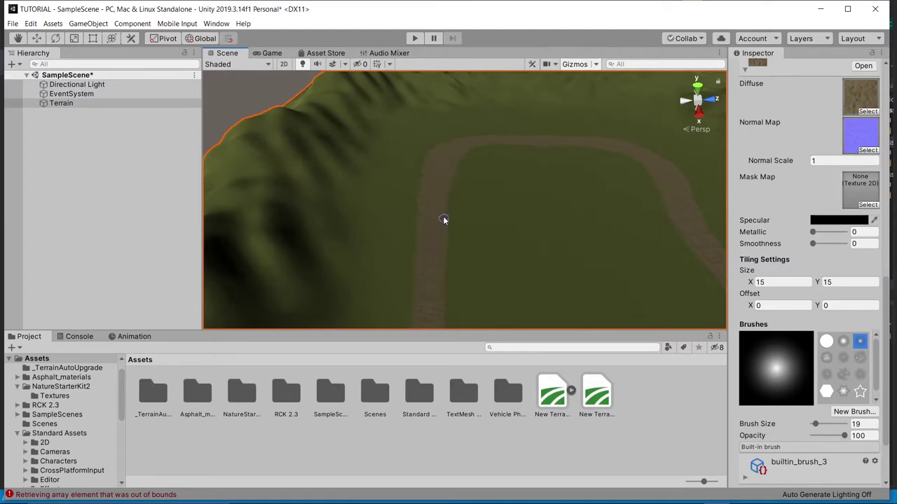
{"action": "scroll", "coordinate": [444, 197], "scroll_direction": "up", "scroll_amount": 5}
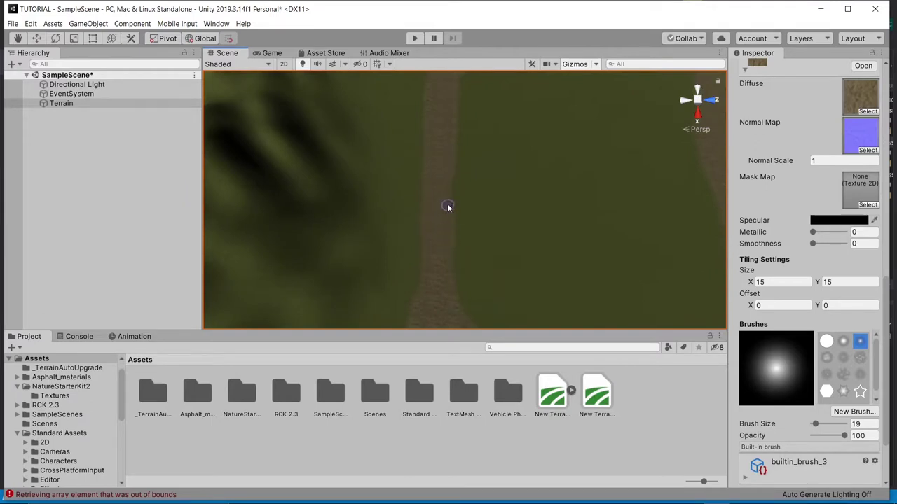
{"action": "right_click_drag", "start_coordinate": [452, 267], "coordinate": [451, 119]}
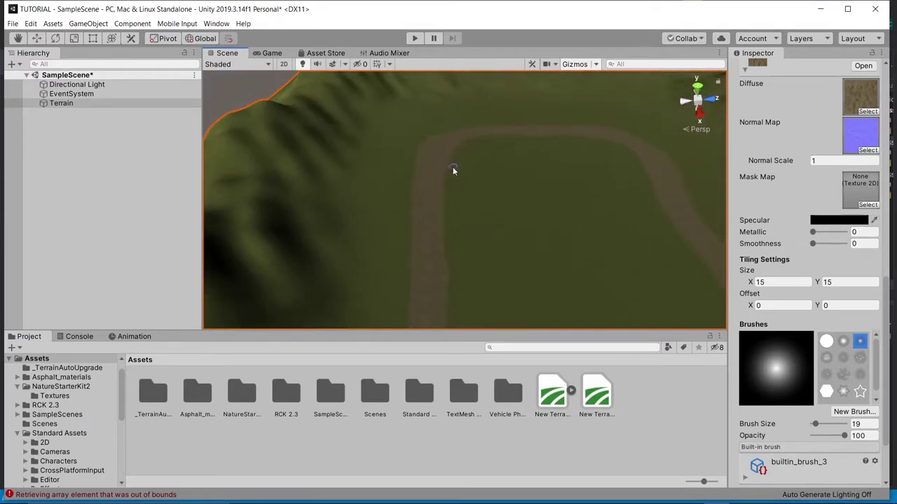
{"action": "middle_click_drag", "start_coordinate": [453, 167], "coordinate": [554, 232]}
{"action": "right_click_drag", "start_coordinate": [430, 184], "coordinate": [496, 192]}
{"action": "middle_click_drag", "start_coordinate": [497, 194], "coordinate": [487, 214]}
{"action": "mouse_move", "coordinate": [329, 163]}
{"action": "middle_mouse_down"}
{"action": "mouse_move", "coordinate": [409, 206]}
{"action": "mouse_move", "coordinate": [610, 214]}
{"action": "mouse_move", "coordinate": [510, 226]}
{"action": "mouse_move", "coordinate": [582, 203]}
{"action": "mouse_move", "coordinate": [498, 206]}
{"action": "mouse_move", "coordinate": [502, 188]}
{"action": "mouse_move", "coordinate": [526, 199]}
{"action": "mouse_move", "coordinate": [510, 209]}
{"action": "mouse_move", "coordinate": [504, 201]}
{"action": "middle_mouse_up"}
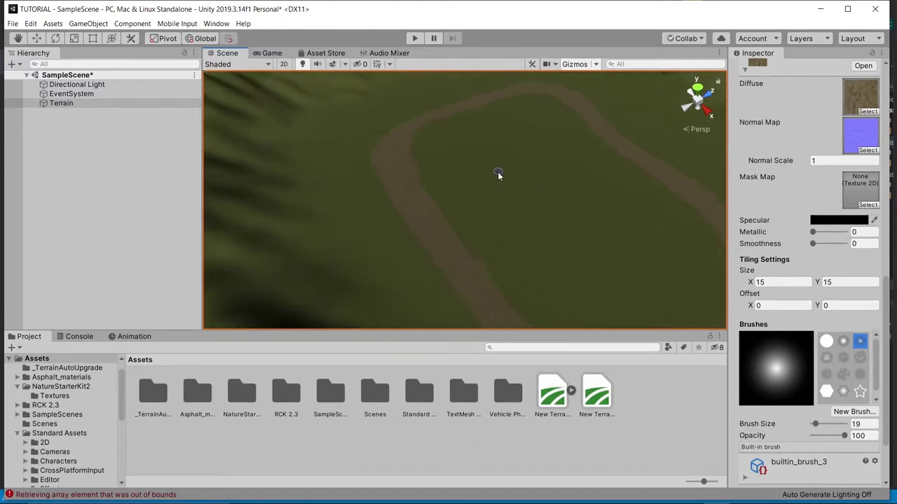
{"action": "right_click_drag", "start_coordinate": [499, 168], "coordinate": [611, 143]}
{"action": "scroll", "coordinate": [531, 187], "scroll_direction": "up", "scroll_amount": 10}
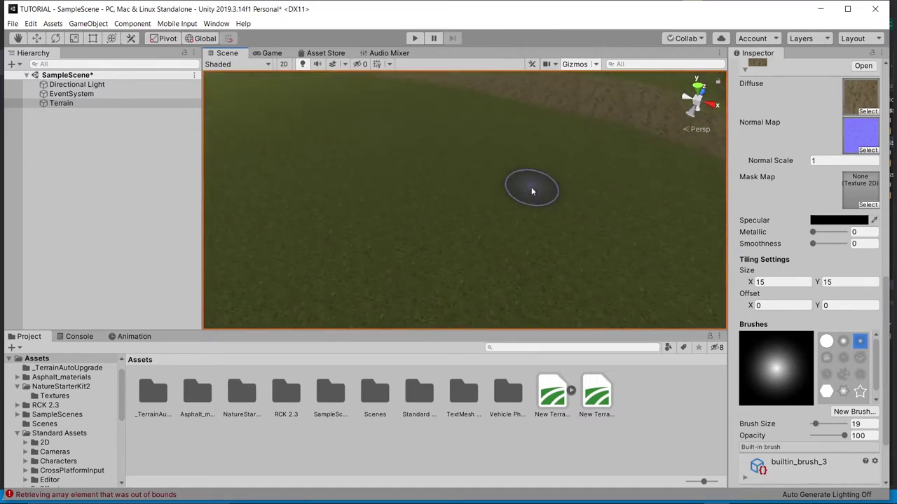
Step: Examine the mountains, the bend in the dirt road and the grass texture from closer to the ground
{"action": "right_click_drag", "start_coordinate": [531, 187], "coordinate": [307, 126]}
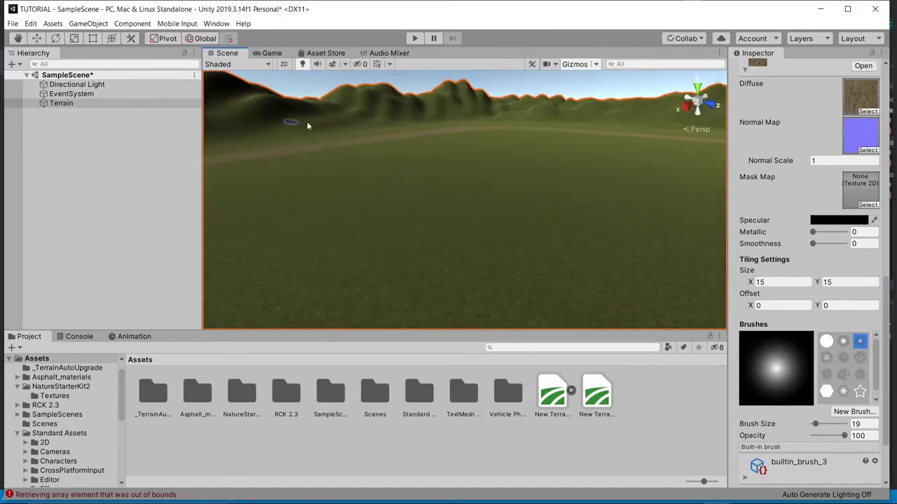
{"action": "scroll", "coordinate": [308, 161], "scroll_direction": "up", "scroll_amount": 3}
{"action": "right_click_drag", "start_coordinate": [391, 175], "coordinate": [480, 486]}
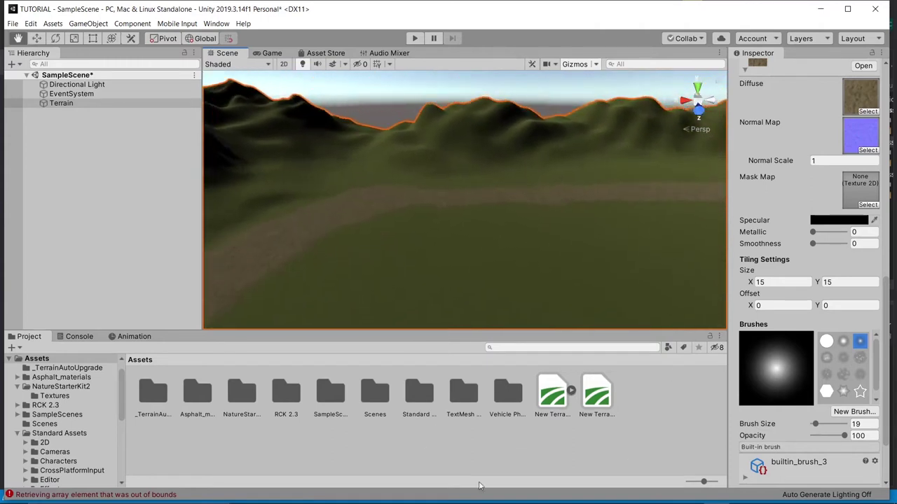
{"action": "right_click_drag", "start_coordinate": [464, 230], "coordinate": [89, 192]}
{"action": "right_click_drag", "start_coordinate": [461, 170], "coordinate": [849, 255]}
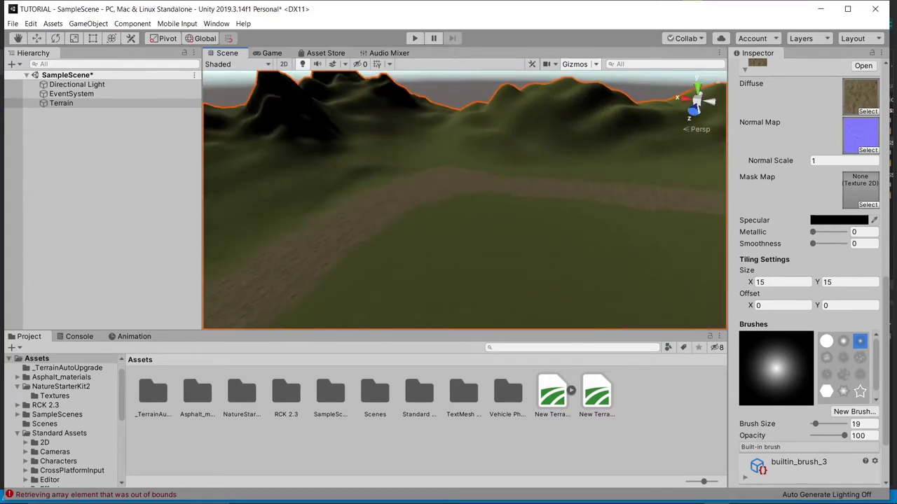
{"action": "scroll", "coordinate": [464, 218], "scroll_direction": "up", "scroll_amount": 4}
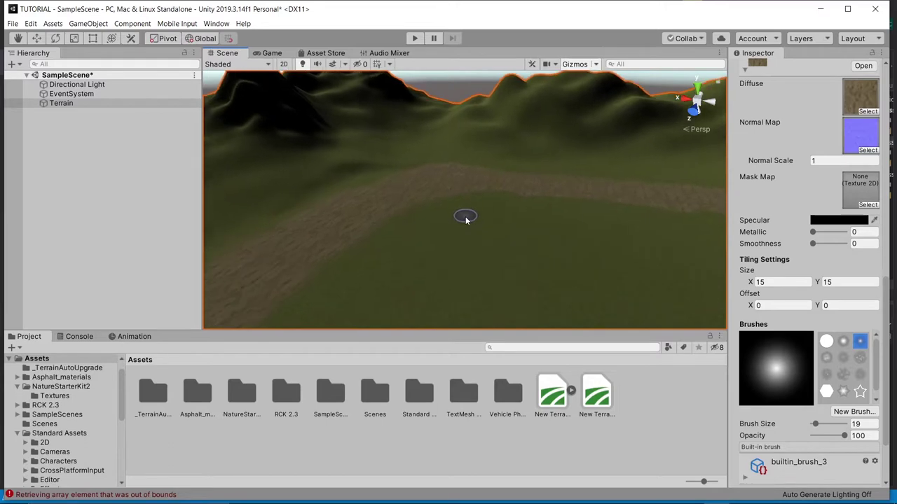
{"action": "left_click_drag", "start_coordinate": [465, 219], "coordinate": [465, 219]}
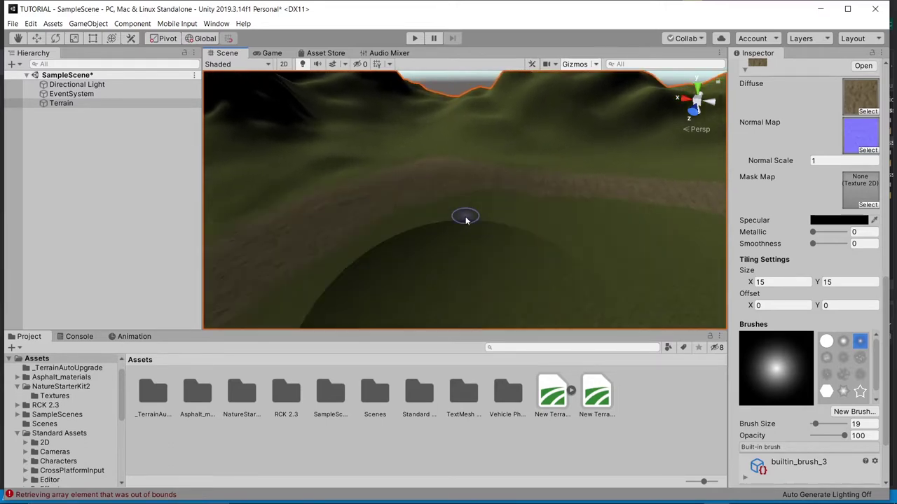
{"action": "scroll", "coordinate": [466, 221], "scroll_direction": "up", "scroll_amount": 4}
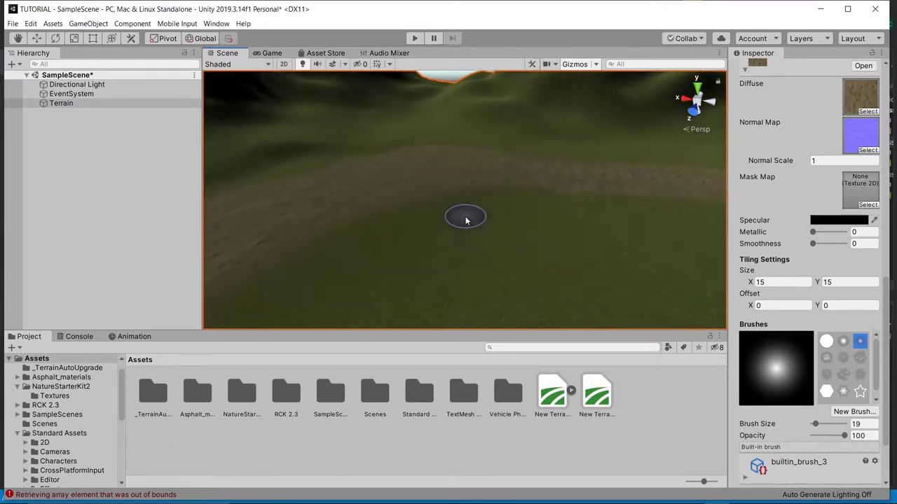
{"action": "scroll", "coordinate": [466, 218], "scroll_direction": "up", "scroll_amount": 5}
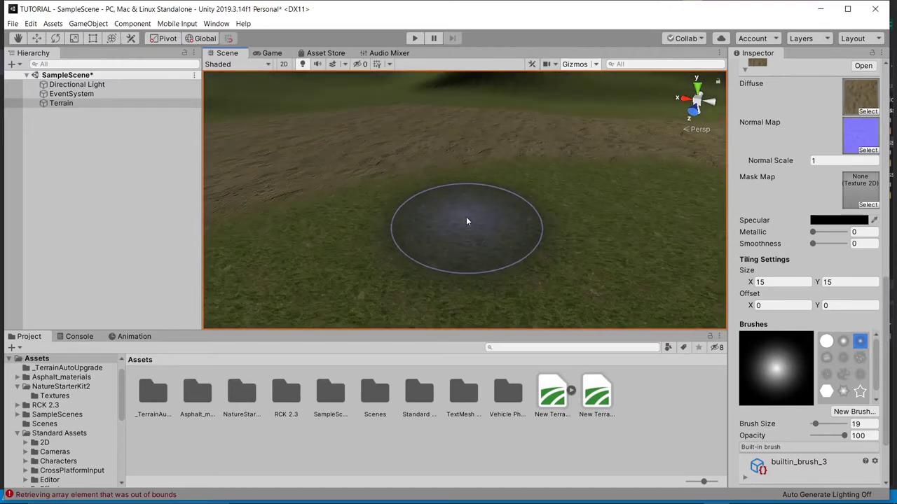
{"action": "right_click_drag", "start_coordinate": [559, 203], "coordinate": [573, 226]}
{"action": "middle_click_drag", "start_coordinate": [572, 226], "coordinate": [643, 158]}
{"action": "mouse_move", "coordinate": [643, 159]}
{"action": "right_mouse_down"}
{"action": "mouse_move", "coordinate": [670, 144]}
{"action": "mouse_move", "coordinate": [521, 133]}
{"action": "right_mouse_up"}
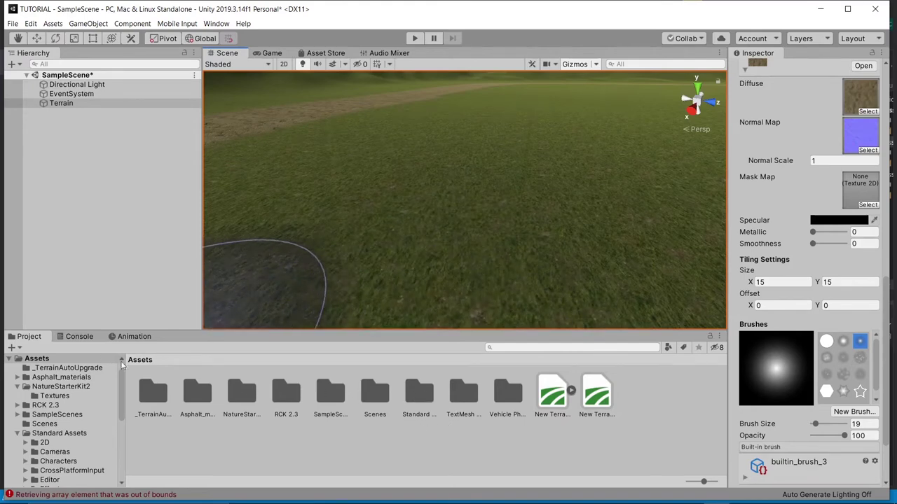
Step: Open the Standard Assets/Vehicles/Car/Prefabs folder in the project assets
{"action": "left_click", "coordinate": [421, 407]}
{"action": "double_click", "coordinate": [418, 396]}
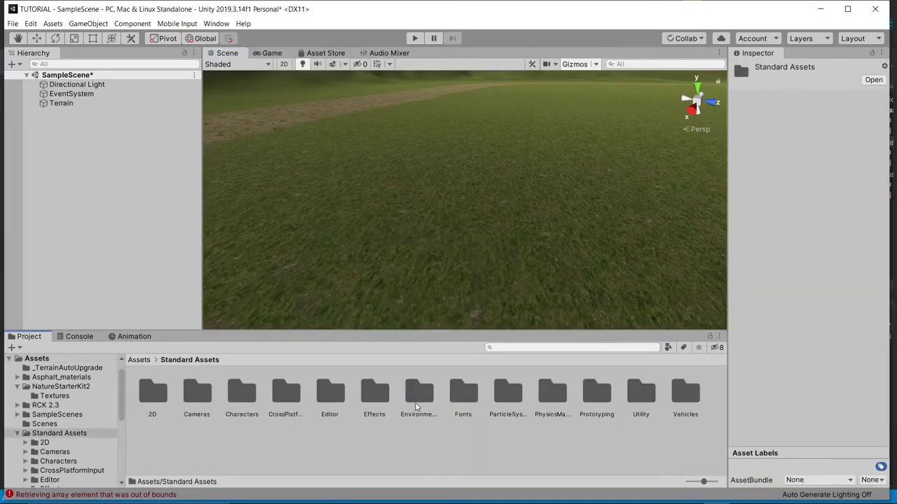
{"action": "double_click", "coordinate": [686, 394]}
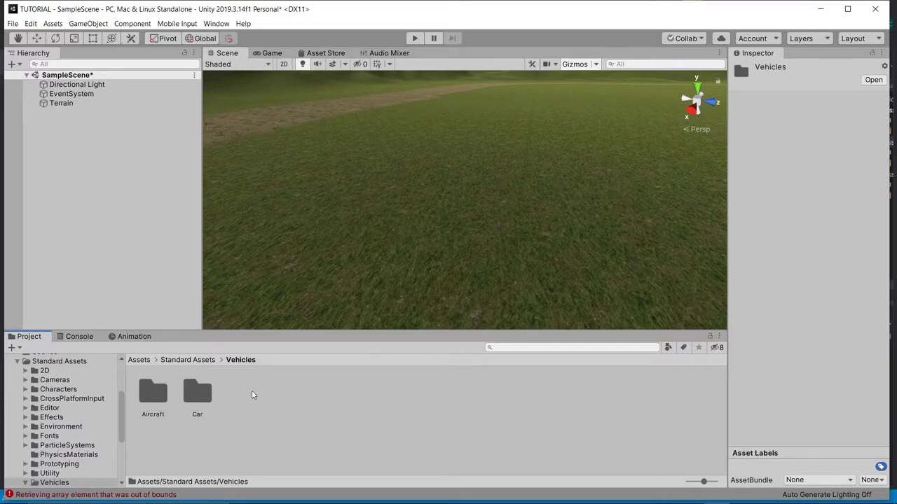
{"action": "double_click", "coordinate": [187, 394]}
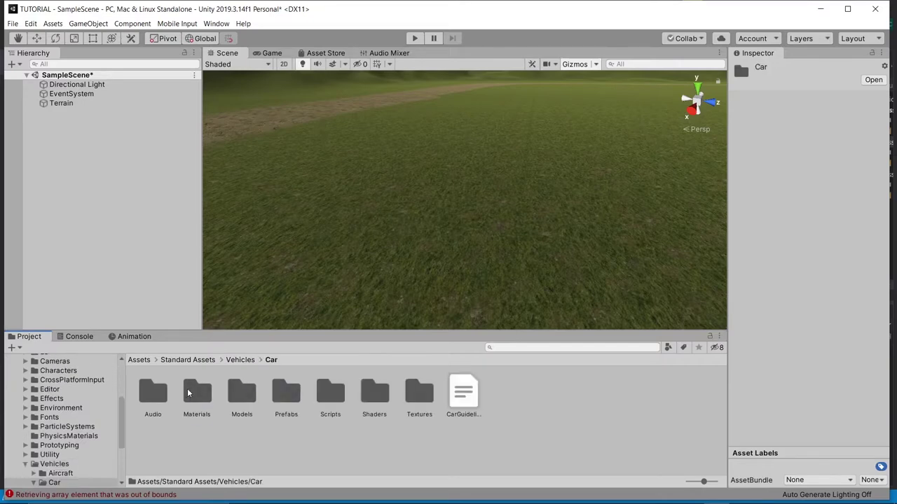
{"action": "double_click", "coordinate": [281, 392]}
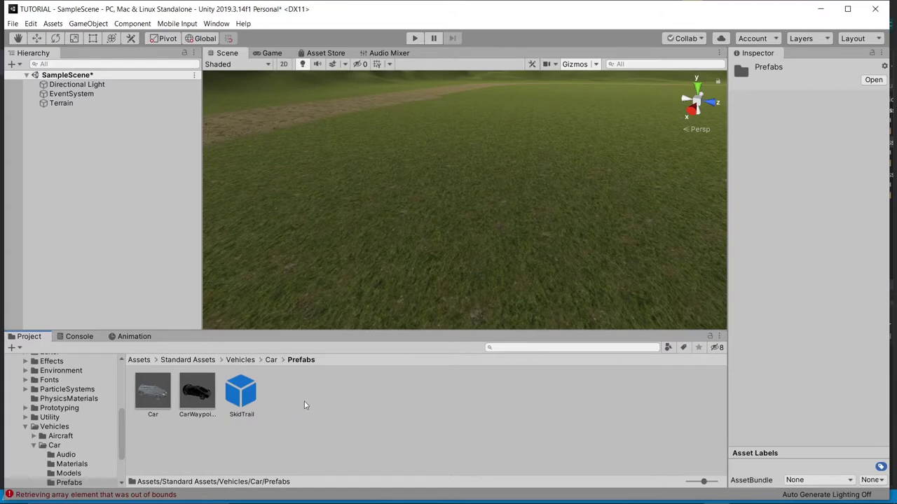
Step: Check the Car and CarWaypointBased prefabs, and place CarWaypointBased in the scene on the dirt road
{"action": "right_click_drag", "start_coordinate": [419, 262], "coordinate": [228, 221]}
{"action": "middle_click_drag", "start_coordinate": [278, 215], "coordinate": [362, 259]}
{"action": "right_click_drag", "start_coordinate": [362, 259], "coordinate": [362, 256]}
{"action": "right_click_drag", "start_coordinate": [433, 225], "coordinate": [394, 214]}
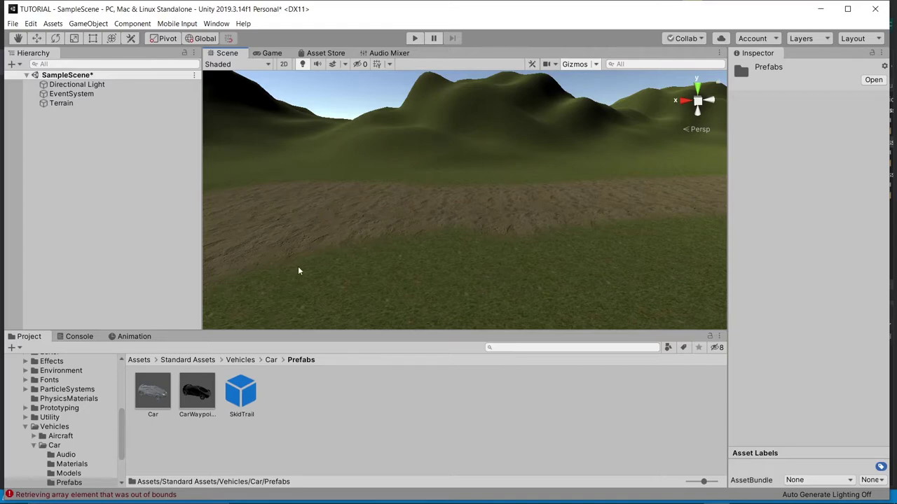
{"action": "right_click_drag", "start_coordinate": [300, 256], "coordinate": [331, 251]}
{"action": "middle_click_drag", "start_coordinate": [330, 250], "coordinate": [396, 263]}
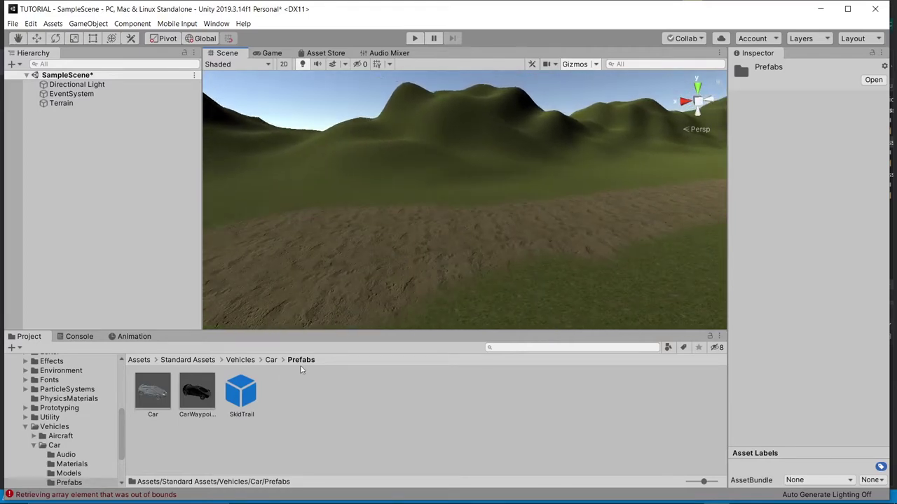
{"action": "left_click", "coordinate": [153, 394]}
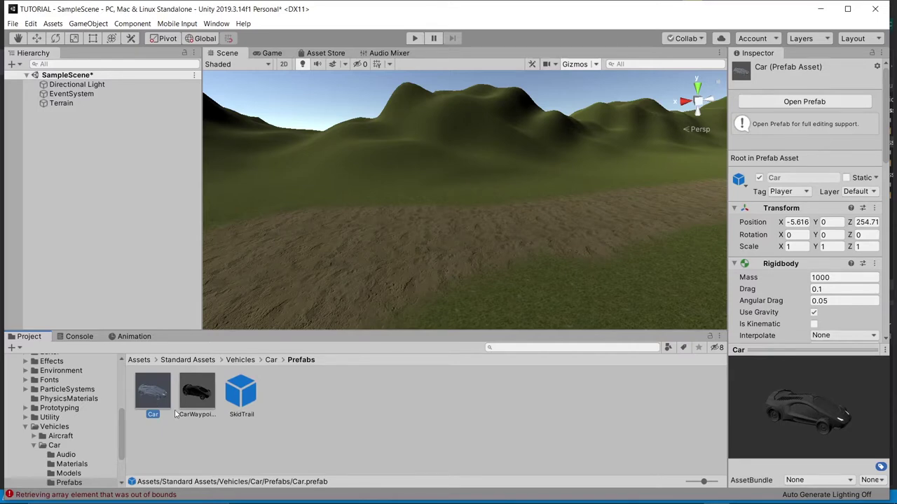
{"action": "left_click", "coordinate": [203, 409]}
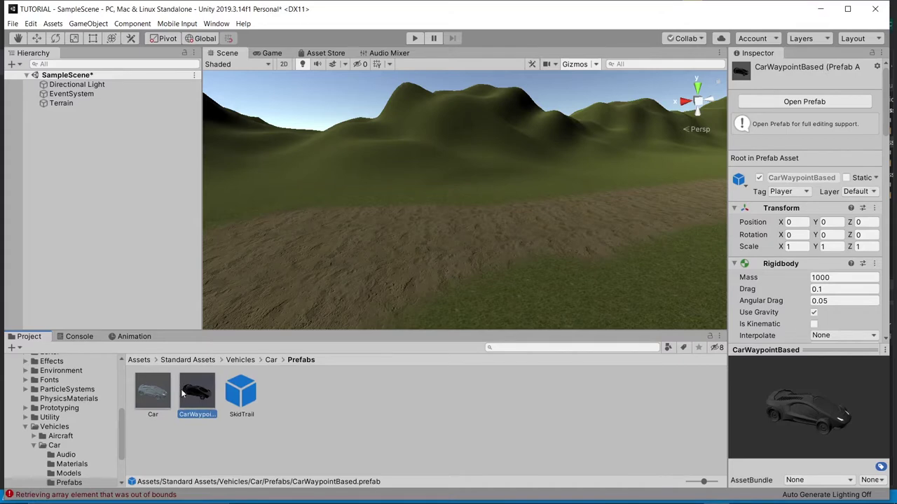
{"action": "left_click_drag", "start_coordinate": [198, 398], "coordinate": [400, 253]}
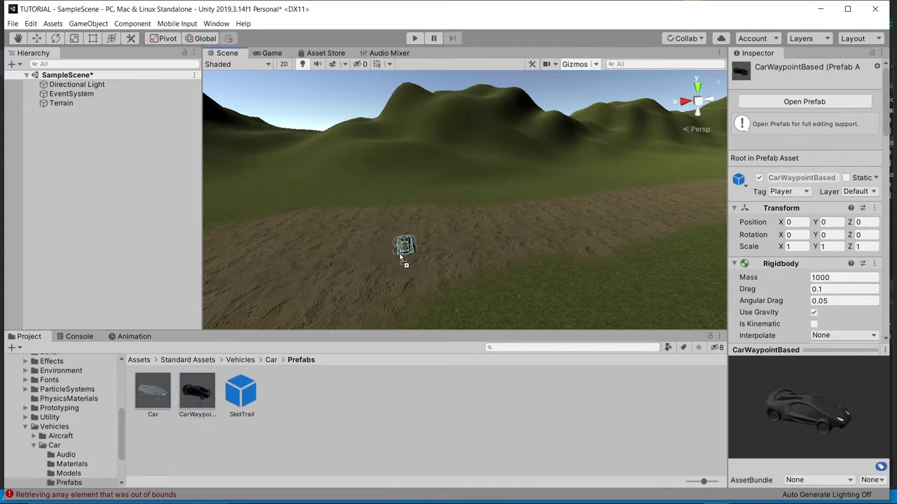
Step: Set the car's Y rotation to -90 and inspect its orientation on the dirt road from several angles
{"action": "left_click", "coordinate": [833, 139]}
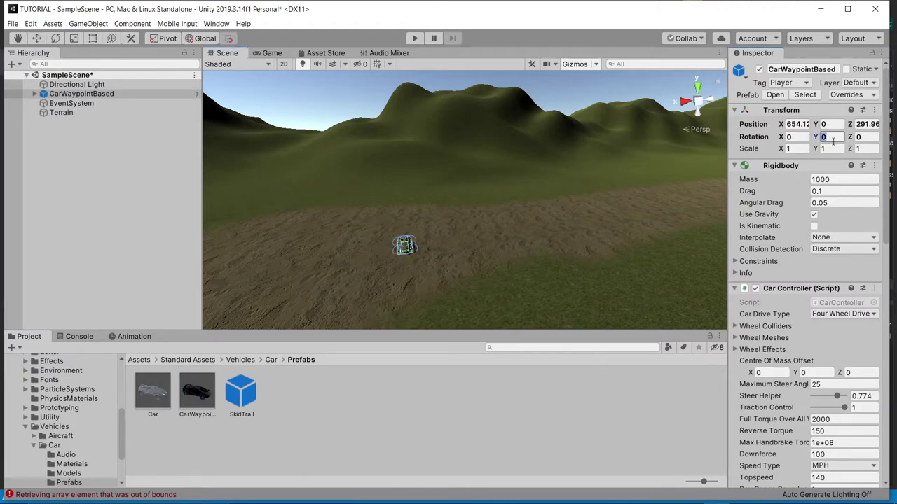
{"action": "type", "text": "-90"}
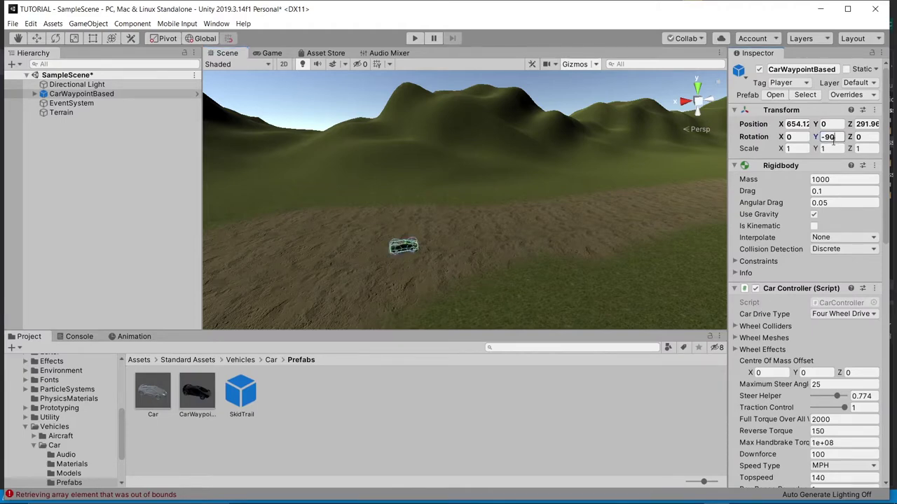
{"action": "scroll", "coordinate": [422, 275], "scroll_direction": "up", "scroll_amount": 5}
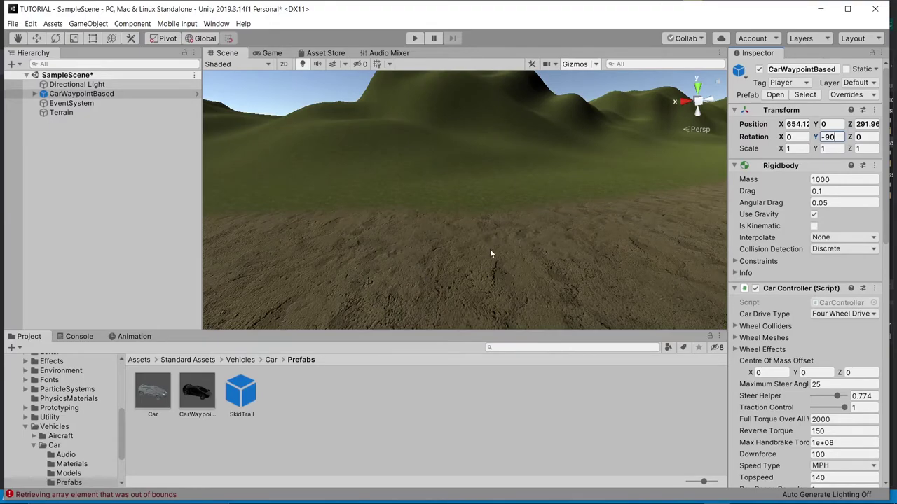
{"action": "right_click_drag", "start_coordinate": [491, 254], "coordinate": [334, 291]}
{"action": "mouse_move", "coordinate": [387, 264]}
{"action": "middle_mouse_down"}
{"action": "mouse_move", "coordinate": [461, 226]}
{"action": "mouse_move", "coordinate": [404, 215]}
{"action": "mouse_move", "coordinate": [400, 238]}
{"action": "mouse_move", "coordinate": [339, 231]}
{"action": "middle_mouse_up"}
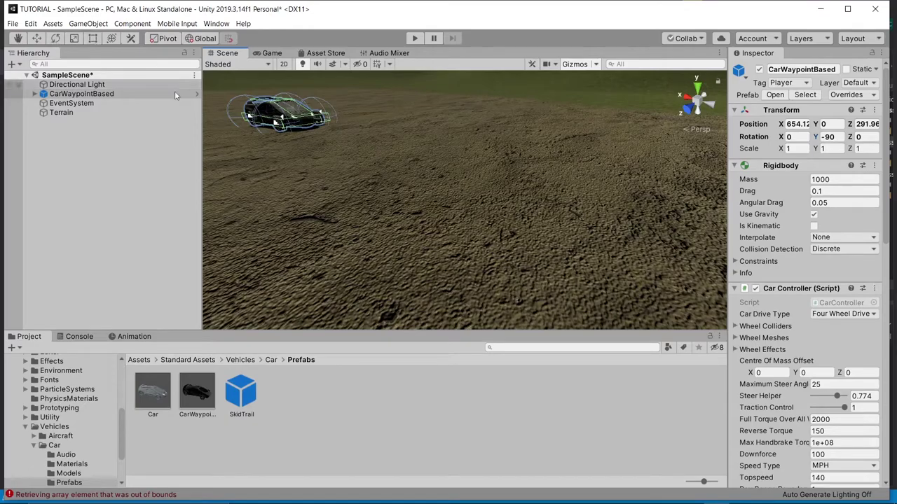
{"action": "middle_click_drag", "start_coordinate": [331, 166], "coordinate": [428, 227]}
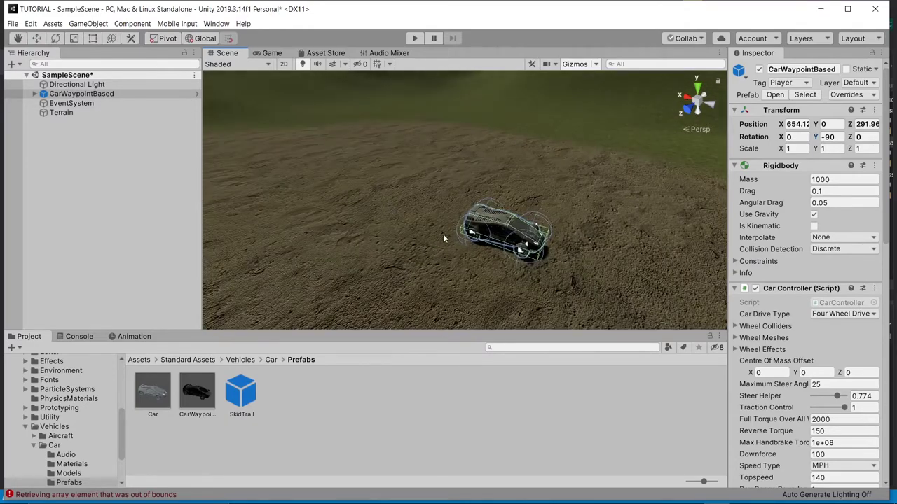
{"action": "scroll", "coordinate": [459, 234], "scroll_direction": "up", "scroll_amount": 5}
{"action": "right_click_drag", "start_coordinate": [460, 239], "coordinate": [581, 165]}
{"action": "key", "text": "a"}
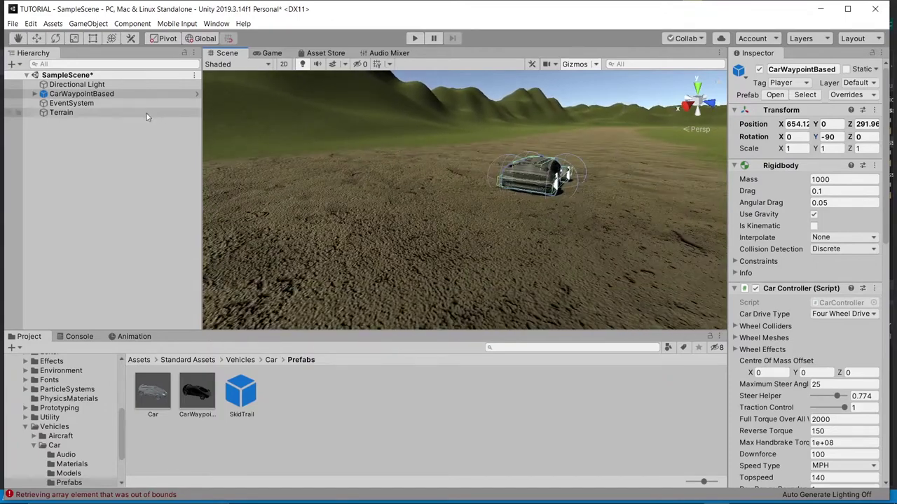
Step: Add a camera as a child of CarWaypointBased and move it behind and above the car, to about Y 1.83, Z -3.85
{"action": "right_click", "coordinate": [70, 95]}
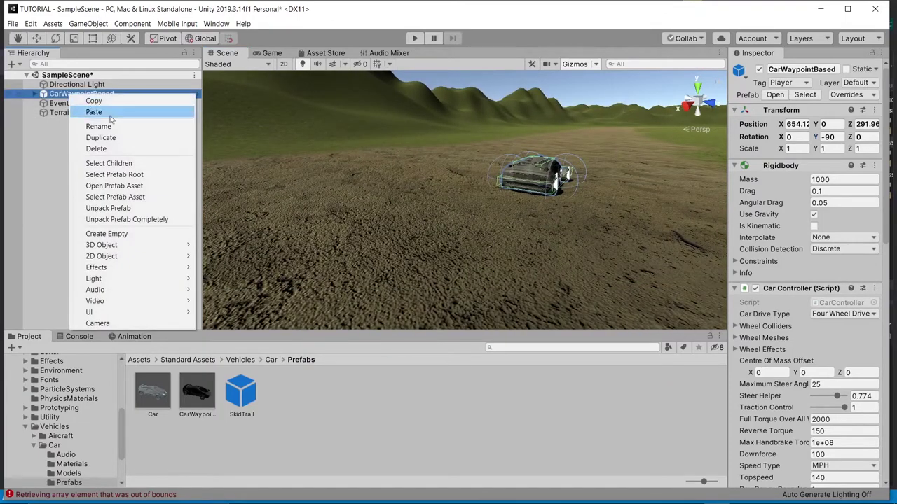
{"action": "left_click", "coordinate": [164, 323]}
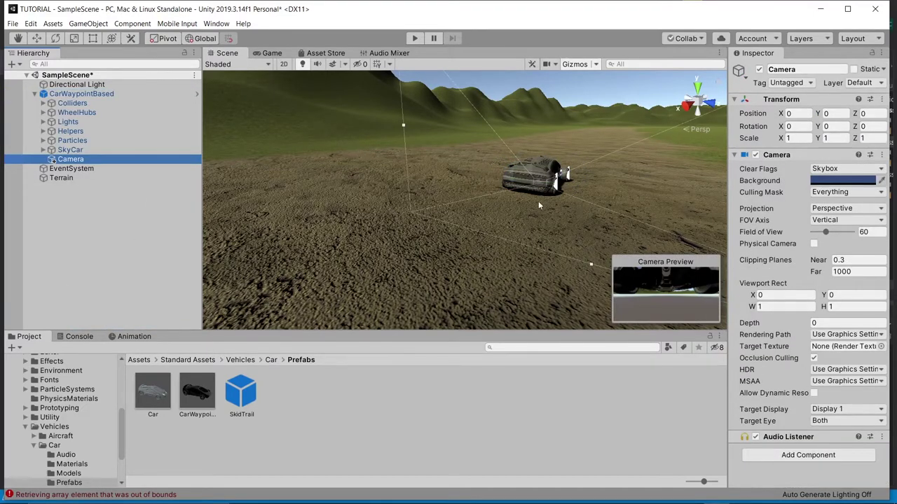
{"action": "left_click", "coordinate": [40, 38]}
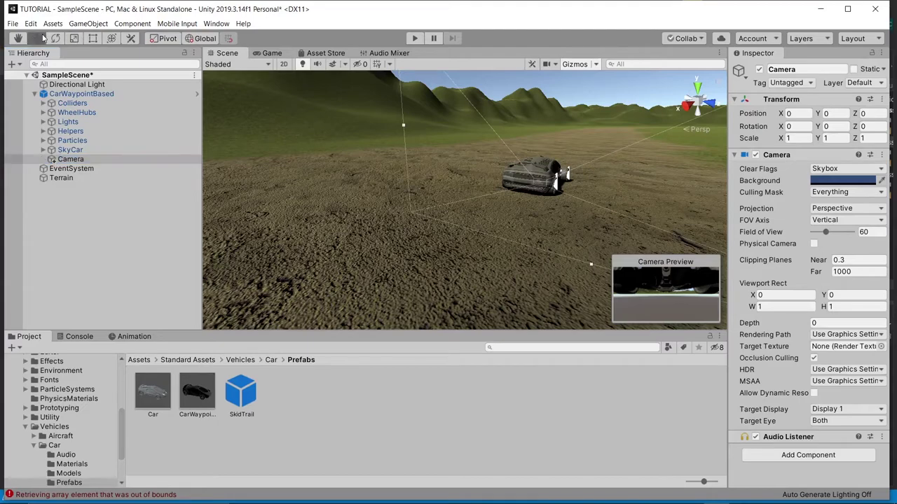
{"action": "right_click_drag", "start_coordinate": [667, 178], "coordinate": [592, 182]}
{"action": "middle_click_drag", "start_coordinate": [592, 182], "coordinate": [536, 187]}
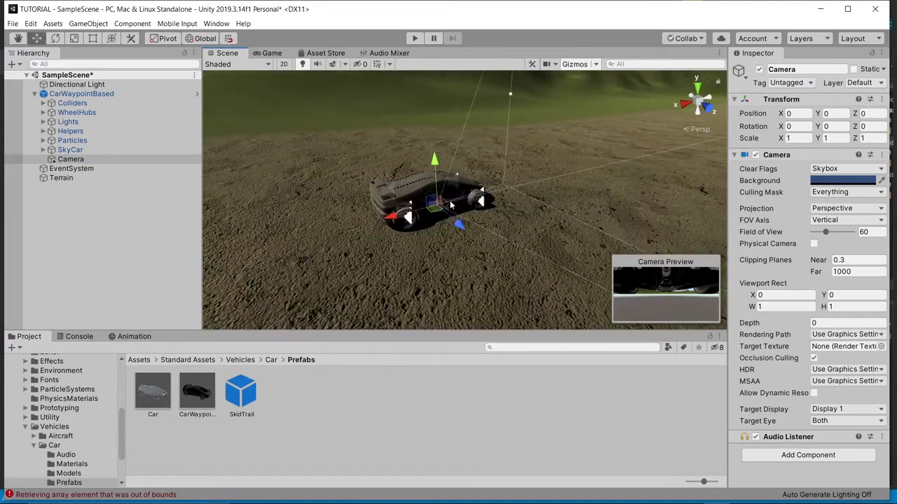
{"action": "left_click_drag", "start_coordinate": [457, 224], "coordinate": [313, 232]}
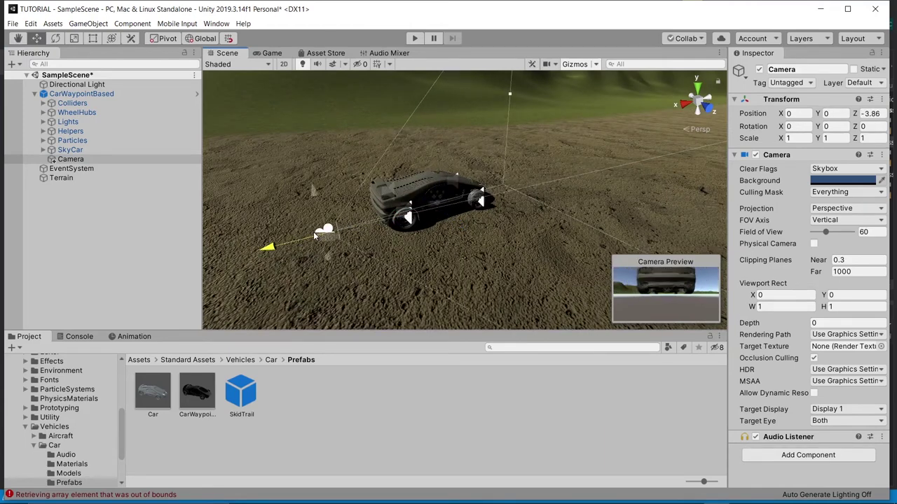
{"action": "left_click_drag", "start_coordinate": [316, 193], "coordinate": [310, 145]}
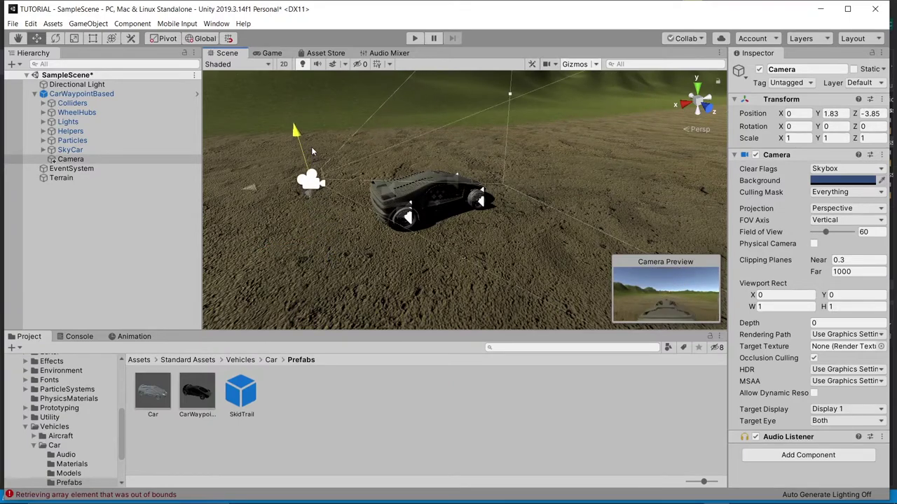
Step: Move the camera farther back behind the car to about Z -5.96 and tag it MainCamera
{"action": "left_click_drag", "start_coordinate": [287, 185], "coordinate": [198, 204]}
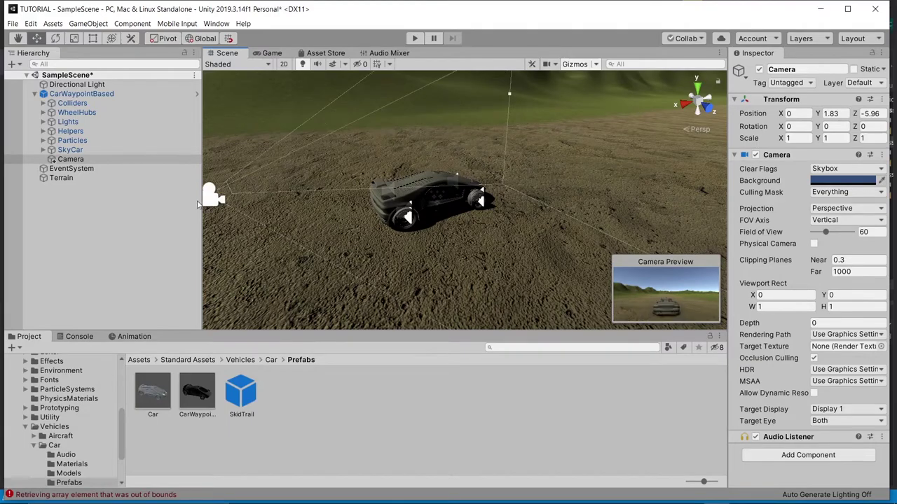
{"action": "right_click_drag", "start_coordinate": [297, 177], "coordinate": [364, 187]}
{"action": "middle_click_drag", "start_coordinate": [404, 171], "coordinate": [555, 152]}
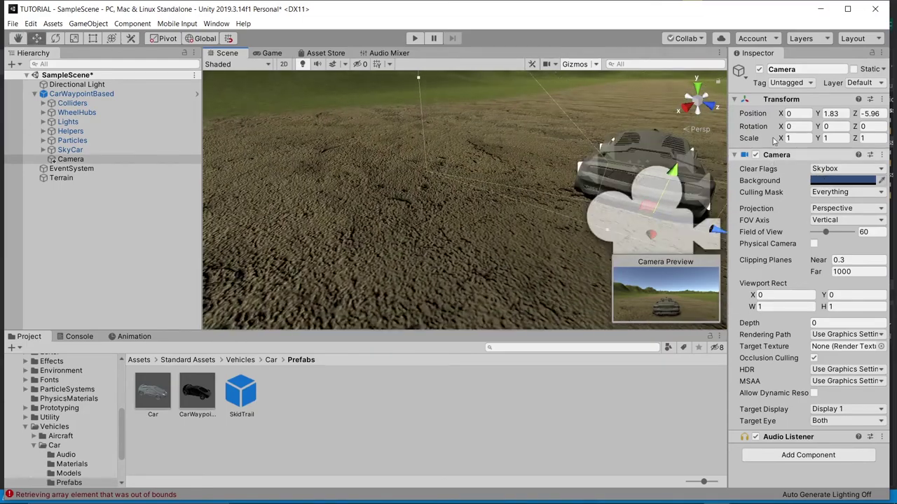
{"action": "left_click", "coordinate": [786, 83]}
{"action": "left_click", "coordinate": [806, 140]}
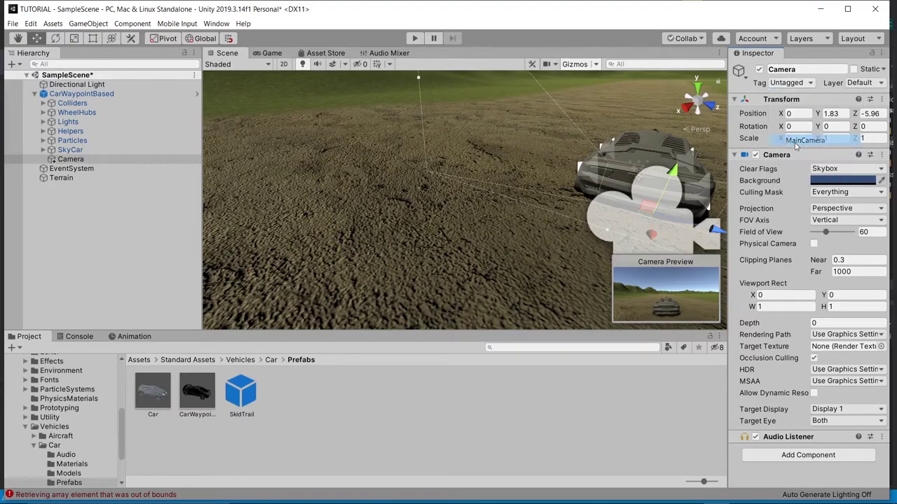
{"action": "middle_click_drag", "start_coordinate": [618, 115], "coordinate": [554, 150]}
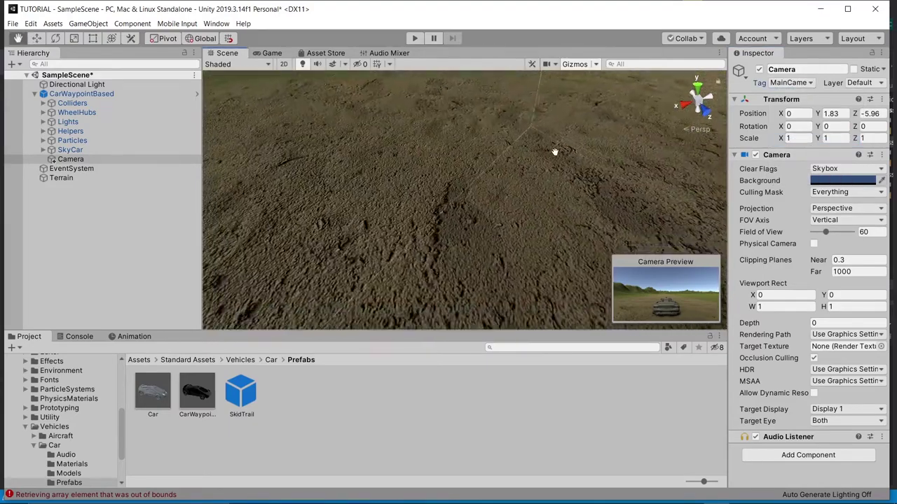
{"action": "scroll", "coordinate": [561, 143], "scroll_direction": "down", "scroll_amount": 8}
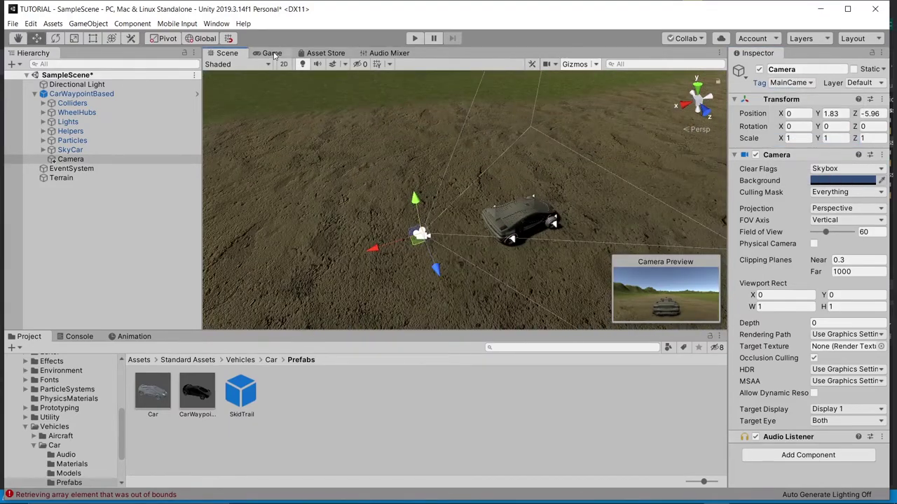
Step: Play-test the scene to check the car from the follow camera, and stop the run
{"action": "left_click", "coordinate": [271, 54]}
{"action": "left_click", "coordinate": [229, 56]}
{"action": "right_click_drag", "start_coordinate": [417, 120], "coordinate": [216, 144]}
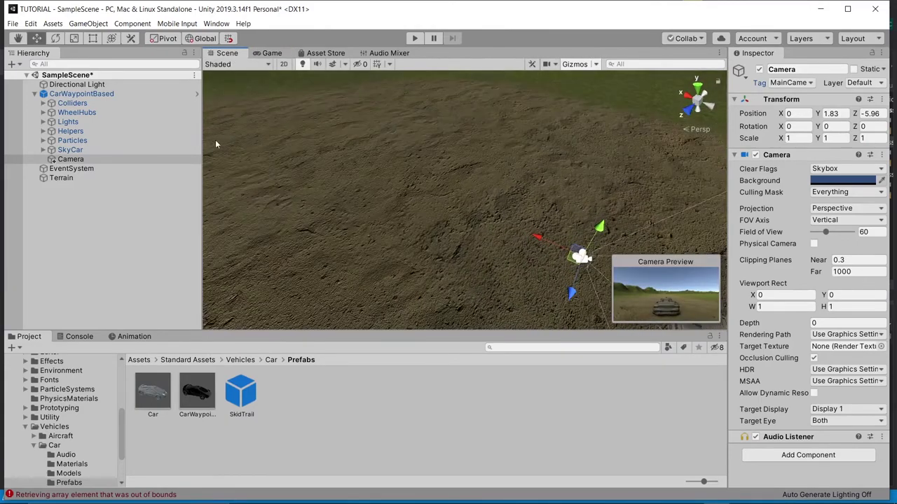
{"action": "left_click", "coordinate": [414, 39]}
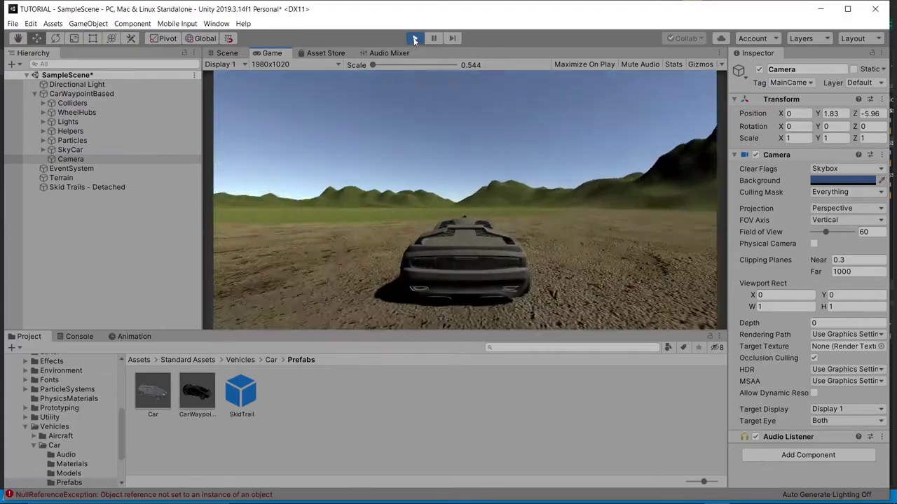
{"action": "left_click", "coordinate": [414, 38]}
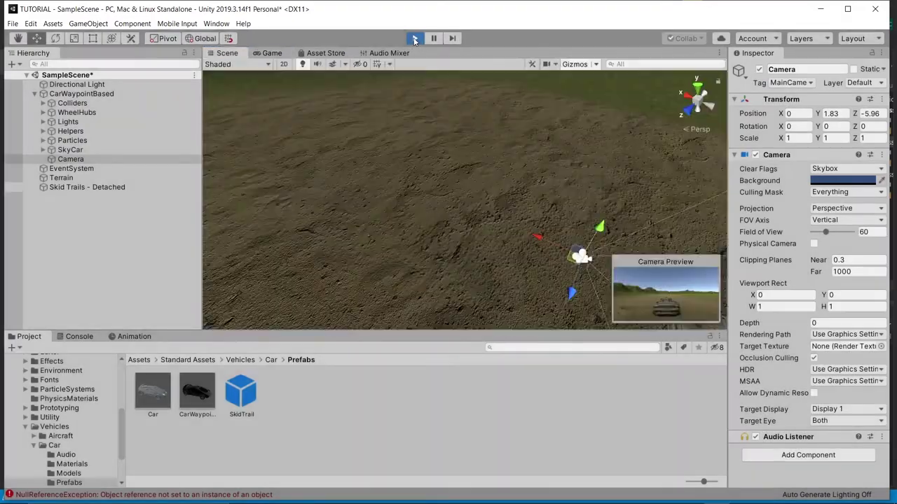
Step: Create an empty game object at the scene's root level and name it WAYPOINT CIRCUIT
{"action": "right_click_drag", "start_coordinate": [475, 159], "coordinate": [611, 148]}
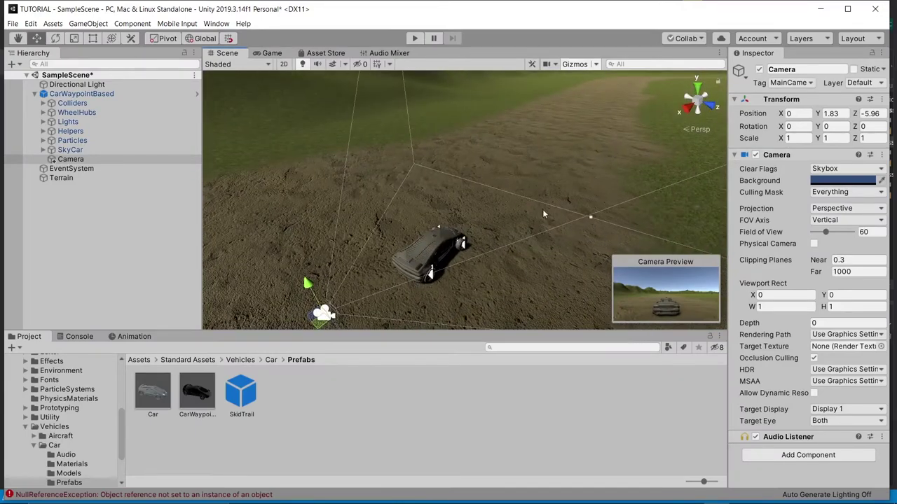
{"action": "right_click_drag", "start_coordinate": [617, 176], "coordinate": [656, 163]}
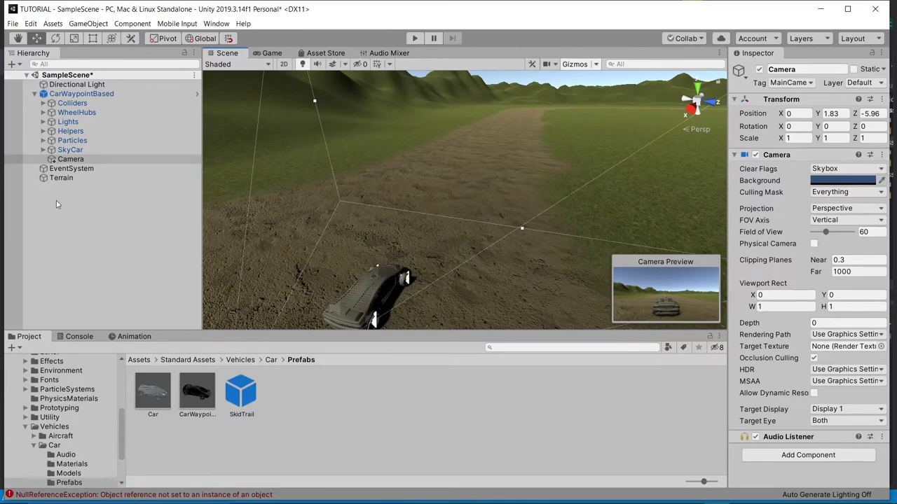
{"action": "left_click", "coordinate": [34, 94]}
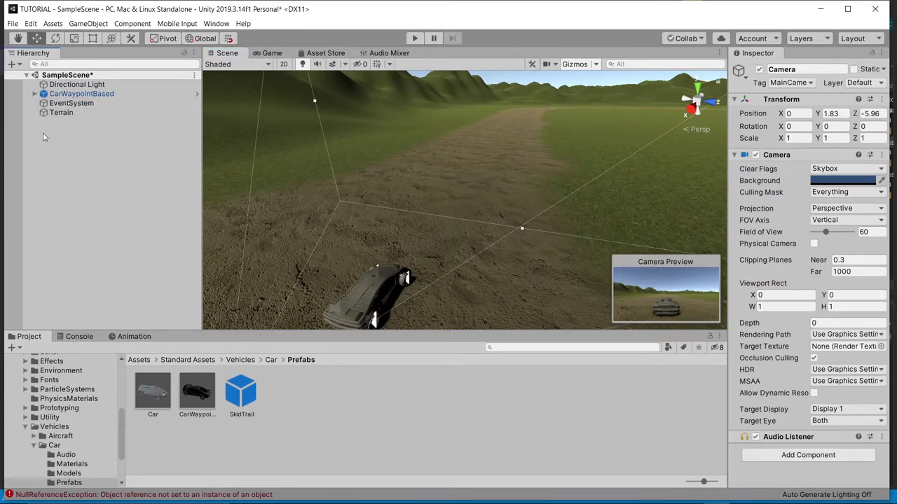
{"action": "right_click", "coordinate": [43, 138]}
{"action": "left_click", "coordinate": [80, 240]}
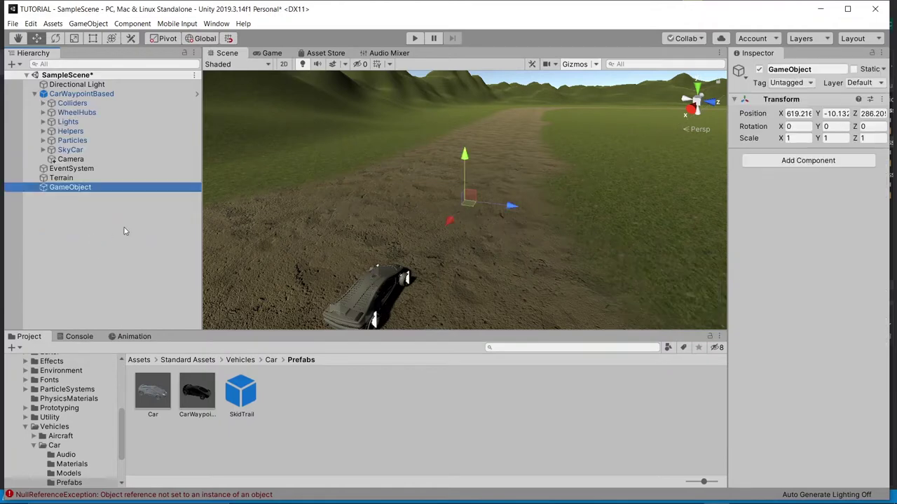
{"action": "key", "text": "F2"}
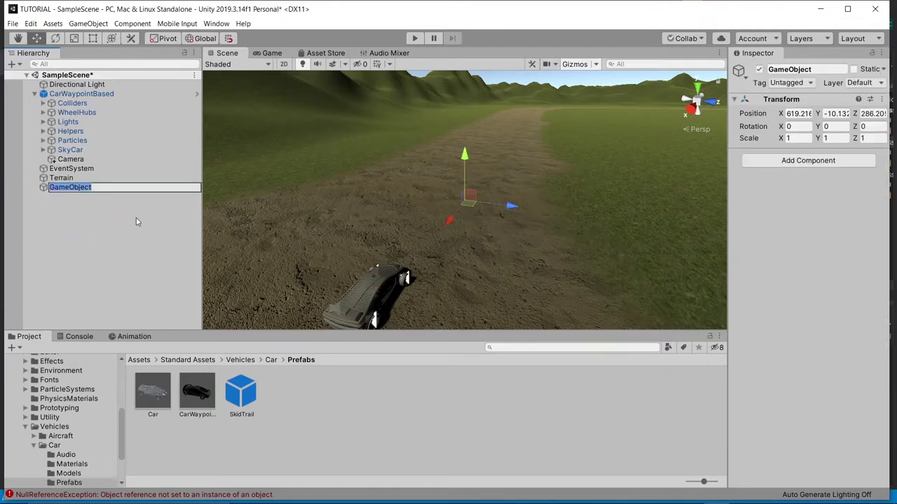
{"action": "type", "text": "WAYPOINT CIRCUIT"}
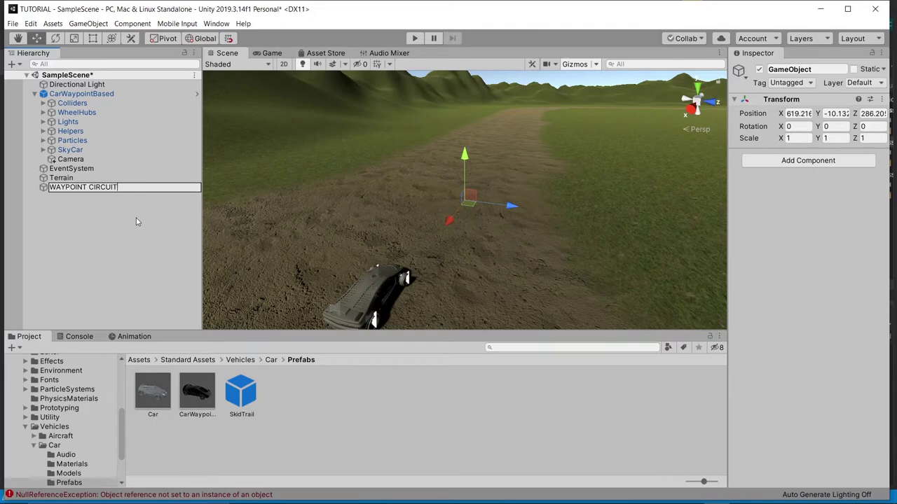
{"action": "key", "text": "Return"}
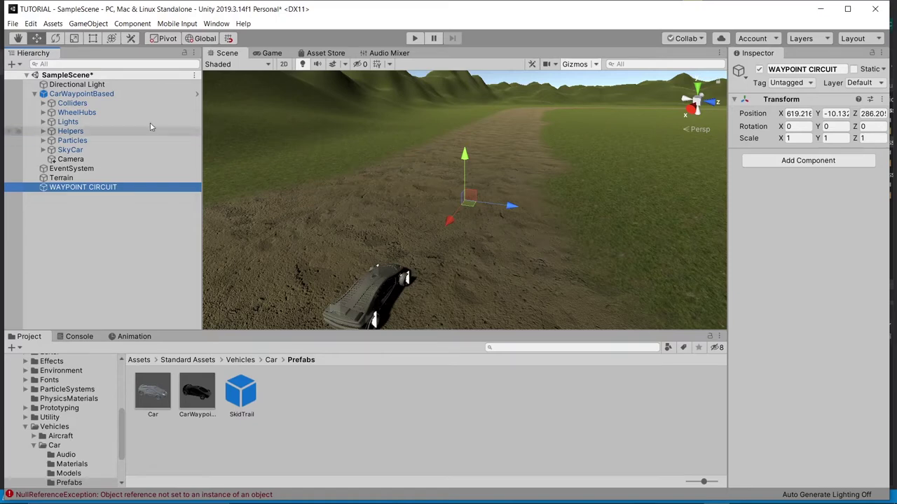
Step: Add the Waypoint Circuit script component to the WAYPOINT CIRCUIT object
{"action": "right_click_drag", "start_coordinate": [292, 210], "coordinate": [399, 222]}
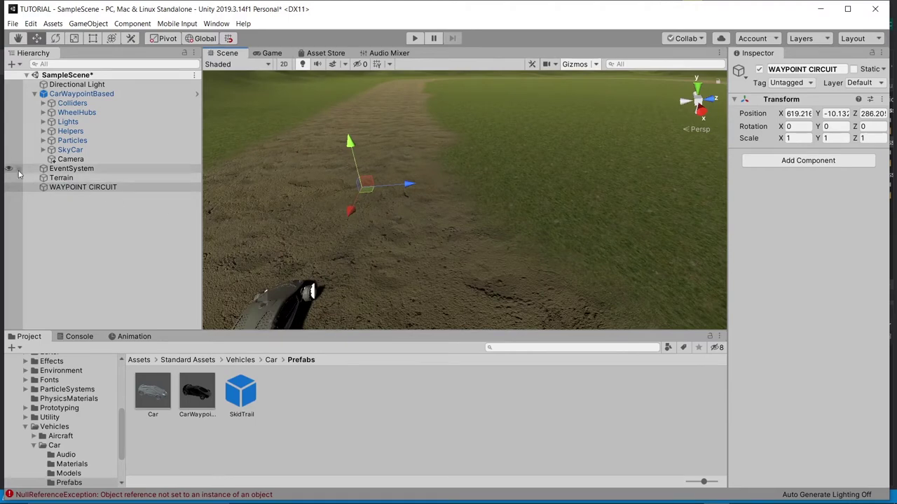
{"action": "left_click", "coordinate": [750, 162]}
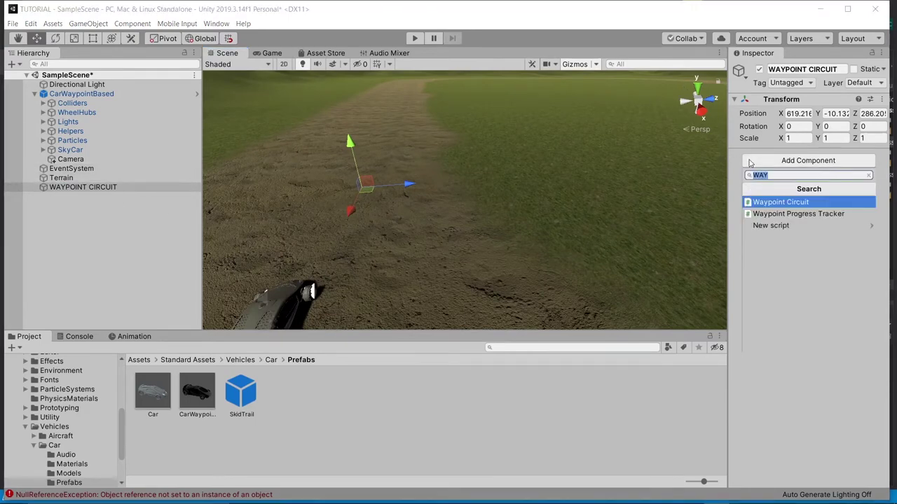
{"action": "left_click", "coordinate": [801, 203]}
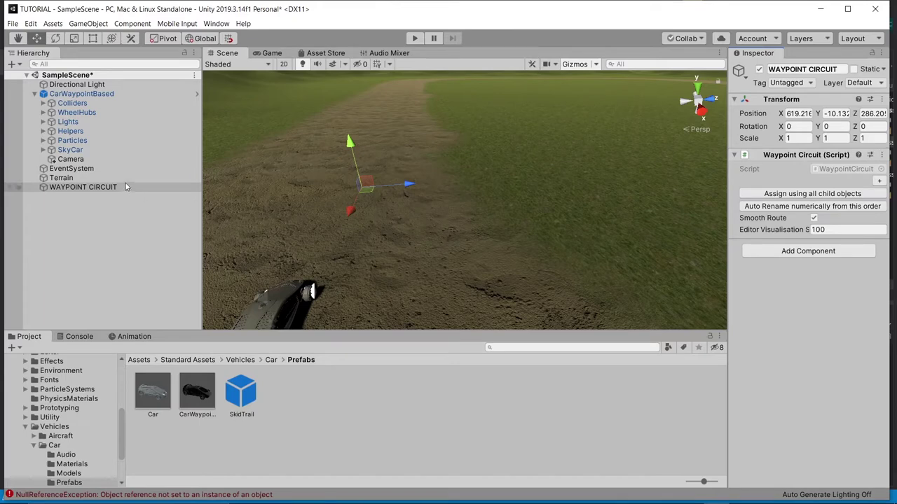
Step: Add a cube as a child of WAYPOINT CIRCUIT and raise it above the dirt road to about Y 10.75
{"action": "right_click", "coordinate": [58, 190]}
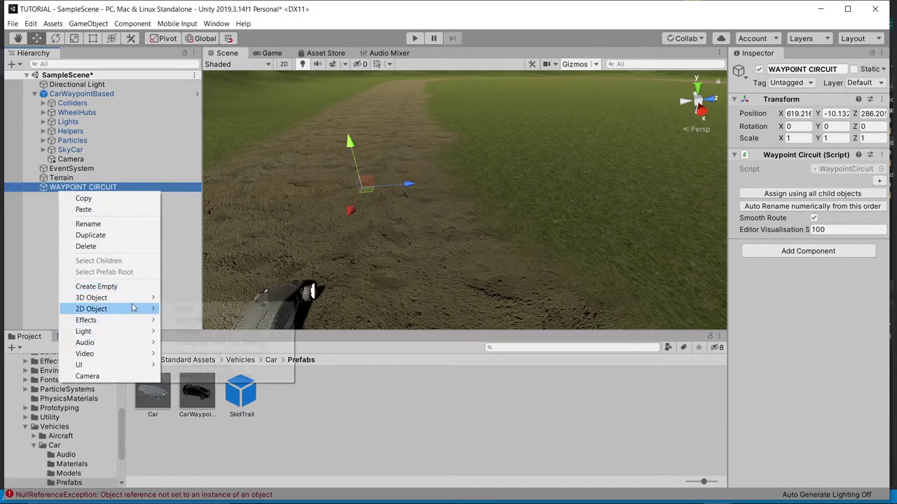
{"action": "mouse_move", "coordinate": [134, 306]}
{"action": "left_click", "coordinate": [180, 297]}
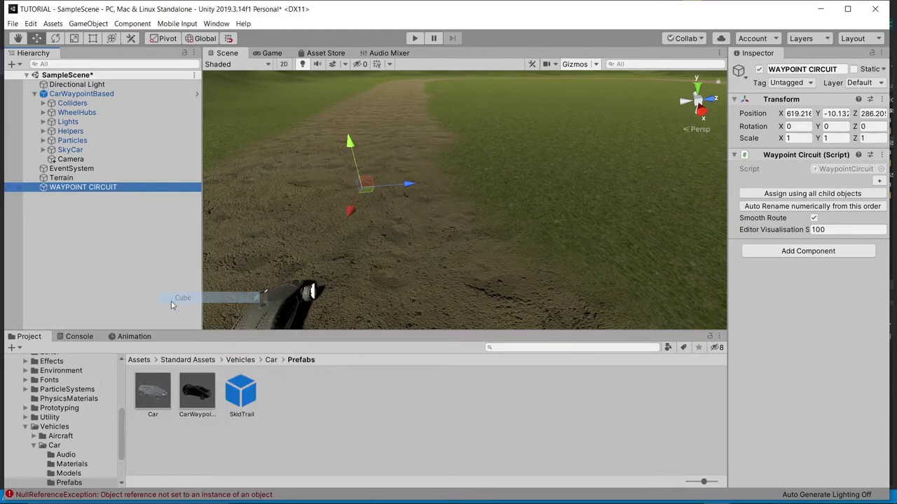
{"action": "left_click_drag", "start_coordinate": [349, 149], "coordinate": [359, 95]}
{"action": "right_click_drag", "start_coordinate": [422, 143], "coordinate": [354, 178]}
{"action": "middle_click_drag", "start_coordinate": [412, 191], "coordinate": [141, 405]}
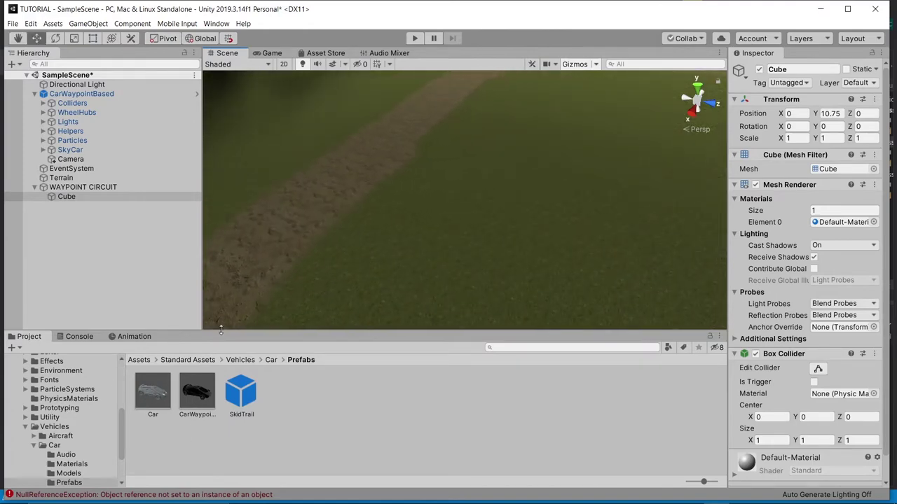
{"action": "right_click_drag", "start_coordinate": [308, 234], "coordinate": [231, 233]}
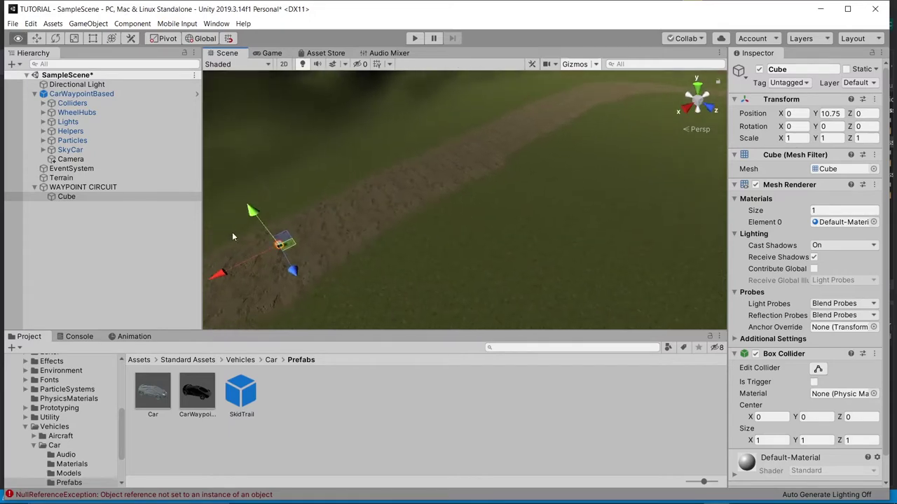
{"action": "middle_click_drag", "start_coordinate": [346, 224], "coordinate": [330, 224]}
{"action": "double_click", "coordinate": [116, 197]}
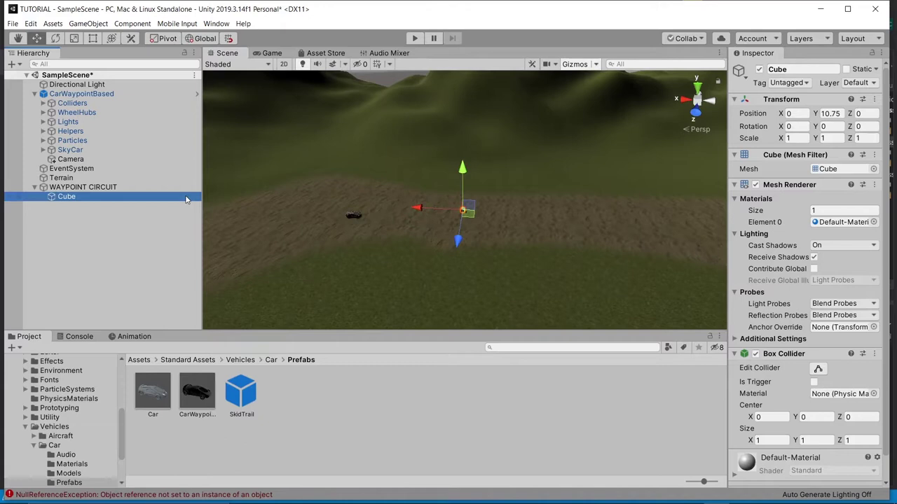
Step: Duplicate the waypoint cube and move the copy ahead along the road to about X -176.6, Z 1.8
{"action": "key", "text": "ctrl+d"}
{"action": "left_click_drag", "start_coordinate": [428, 208], "coordinate": [577, 230]}
{"action": "middle_click_drag", "start_coordinate": [559, 234], "coordinate": [326, 253]}
{"action": "right_click_drag", "start_coordinate": [328, 253], "coordinate": [476, 244]}
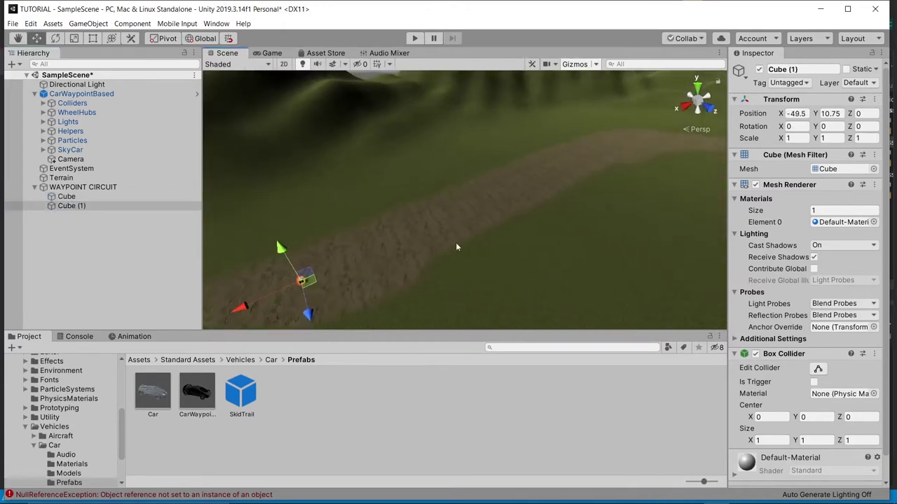
{"action": "left_click_drag", "start_coordinate": [262, 295], "coordinate": [375, 277]}
{"action": "left_click", "coordinate": [303, 280]}
{"action": "left_click", "coordinate": [302, 279]}
{"action": "left_click_drag", "start_coordinate": [240, 311], "coordinate": [650, 137]}
{"action": "left_click_drag", "start_coordinate": [566, 204], "coordinate": [546, 175]}
{"action": "middle_click_drag", "start_coordinate": [557, 179], "coordinate": [255, 293]}
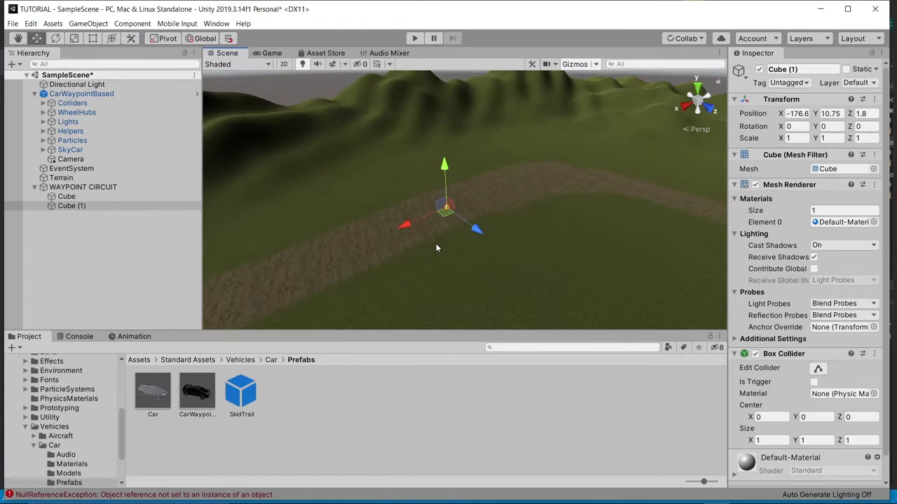
Step: Duplicate the second waypoint cube and place the copy at the road's bend, about X -269.2, Z 38.4
{"action": "key", "text": "ctrl+d"}
{"action": "left_click_drag", "start_coordinate": [443, 209], "coordinate": [596, 187]}
{"action": "right_click_drag", "start_coordinate": [562, 210], "coordinate": [562, 211]}
{"action": "left_click_drag", "start_coordinate": [562, 212], "coordinate": [651, 209], "text": "alt"}
Step: Duplicate the bend's waypoint cube and move the copy farther along the road to about X -272.9, Z 162.1
{"action": "key", "text": "ctrl+d"}
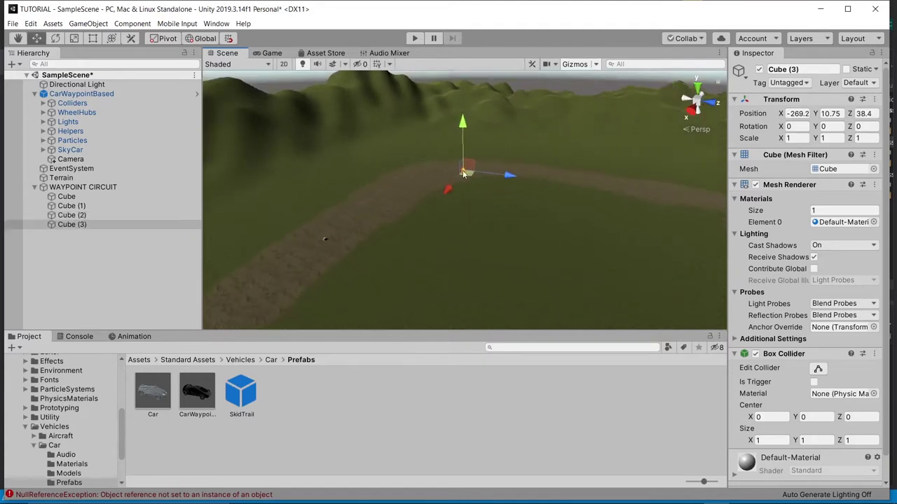
{"action": "left_click_drag", "start_coordinate": [464, 173], "coordinate": [668, 202]}
{"action": "left_click_drag", "start_coordinate": [589, 207], "coordinate": [677, 211], "text": "alt"}
{"action": "left_click_drag", "start_coordinate": [642, 290], "coordinate": [637, 264], "text": "alt"}
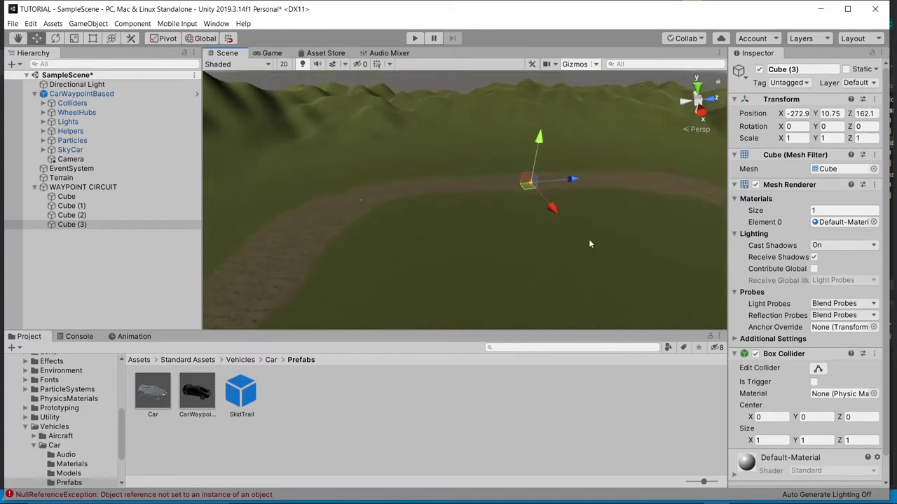
{"action": "left_click_drag", "start_coordinate": [589, 242], "coordinate": [619, 223], "text": "alt"}
Step: Duplicate the waypoint cube four more times, spacing the copies along the far stretch of the dirt road
{"action": "key", "text": "ctrl+d"}
{"action": "left_click_drag", "start_coordinate": [459, 196], "coordinate": [699, 231]}
{"action": "key", "text": "ctrl+d"}
{"action": "right_click_drag", "start_coordinate": [700, 231], "coordinate": [722, 239]}
{"action": "left_click_drag", "start_coordinate": [722, 238], "coordinate": [650, 196], "text": "alt"}
{"action": "key", "text": "ctrl+d"}
{"action": "key", "text": "ctrl+d"}
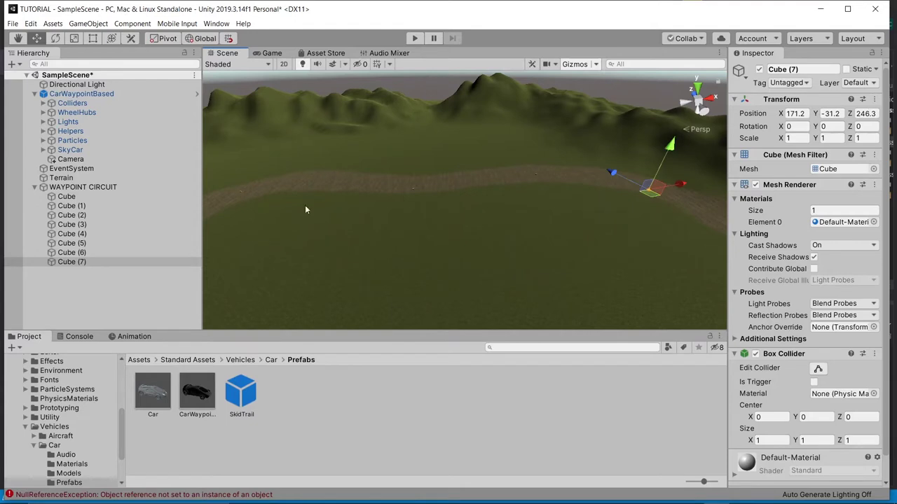
Step: Reposition Cube (7) onto the dirt road's curve at about X 94.9, Y 10.4, Z 184.5
{"action": "left_click", "coordinate": [72, 262]}
{"action": "key", "text": "f"}
{"action": "scroll", "coordinate": [299, 277], "scroll_direction": "down", "scroll_amount": 6}
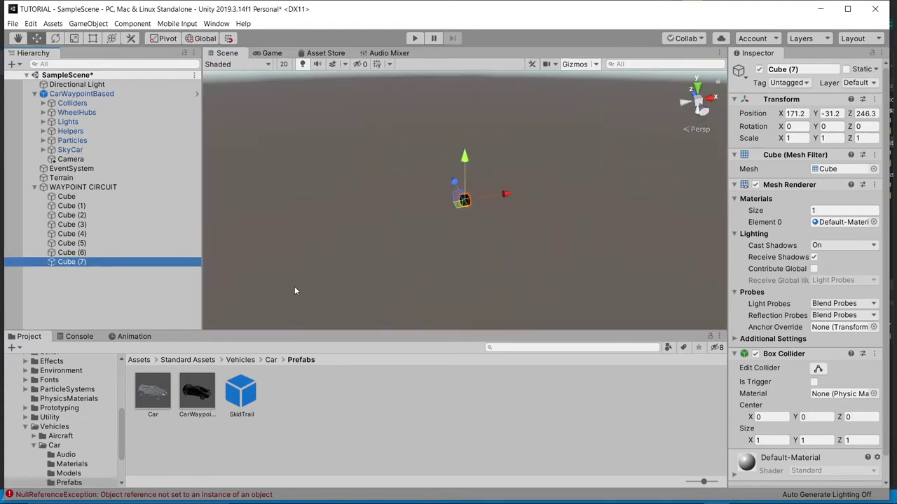
{"action": "left_click_drag", "start_coordinate": [294, 284], "coordinate": [341, 200], "text": "alt"}
{"action": "left_click_drag", "start_coordinate": [594, 223], "coordinate": [312, 160]}
{"action": "key", "text": "f"}
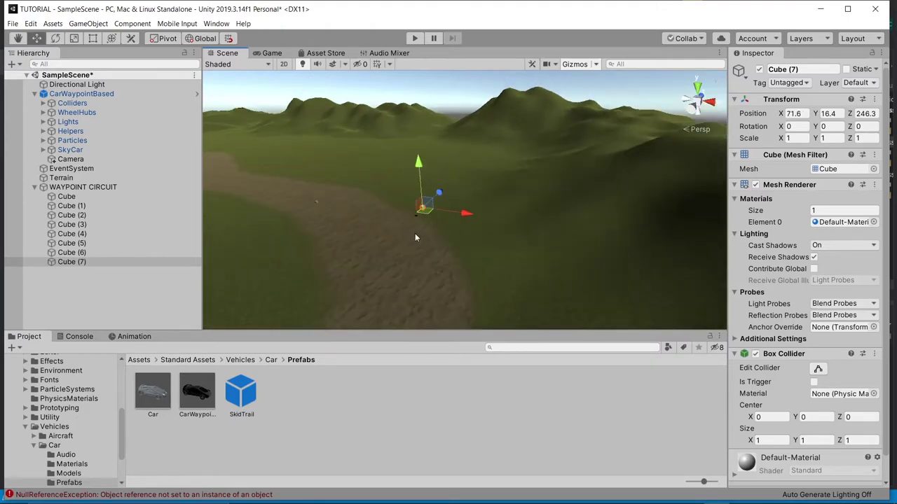
{"action": "left_click_drag", "start_coordinate": [422, 239], "coordinate": [405, 281]}
{"action": "middle_click_drag", "start_coordinate": [442, 318], "coordinate": [530, 245]}
{"action": "right_click_drag", "start_coordinate": [487, 210], "coordinate": [529, 206]}
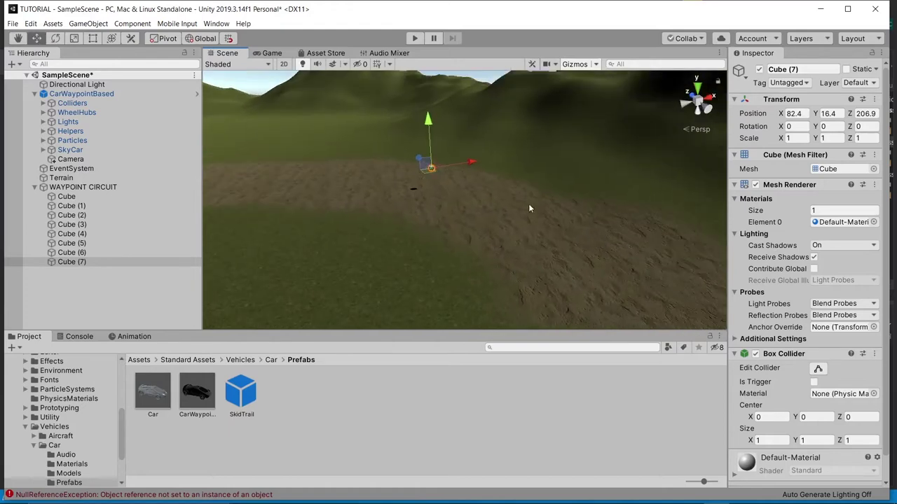
{"action": "left_click_drag", "start_coordinate": [428, 172], "coordinate": [517, 210]}
{"action": "left_click_drag", "start_coordinate": [522, 160], "coordinate": [520, 219]}
Step: Duplicate the waypoint cube twice along the road back toward the car, placing the last copy at about X 65.4, Z 14.4
{"action": "right_click_drag", "start_coordinate": [517, 220], "coordinate": [295, 179]}
{"action": "left_click_drag", "start_coordinate": [295, 183], "coordinate": [535, 259], "text": "alt"}
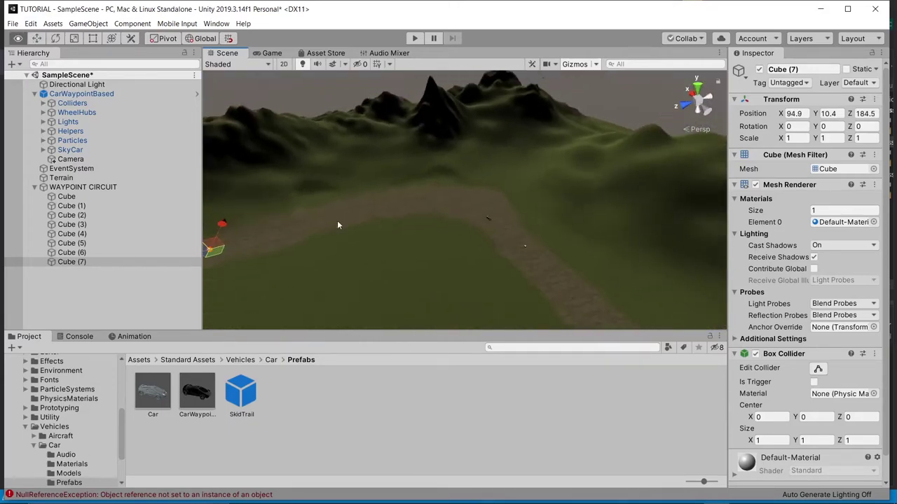
{"action": "left_click_drag", "start_coordinate": [346, 218], "coordinate": [276, 225], "text": "alt"}
{"action": "key", "text": "ctrl+d"}
{"action": "left_click_drag", "start_coordinate": [323, 194], "coordinate": [527, 208]}
{"action": "key", "text": "ctrl+d"}
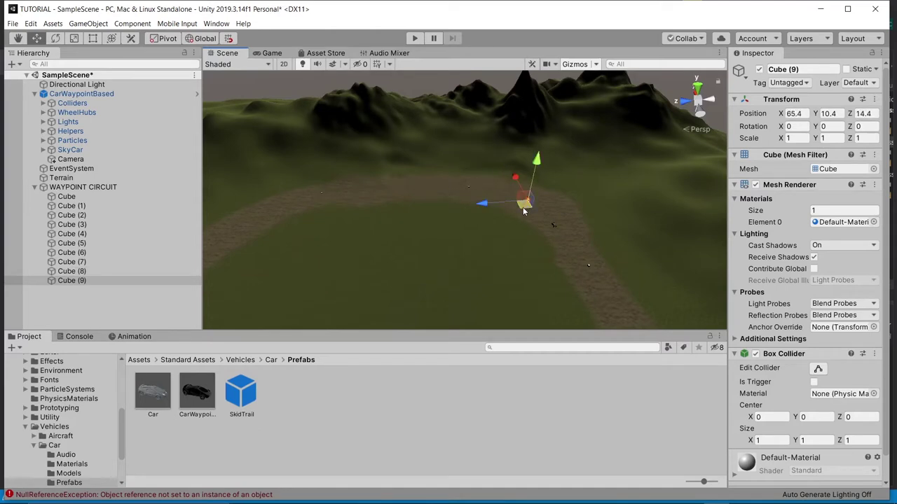
Step: Adjust Cube (8) to follow the road at about X 96.3, Z 86, and check the waypoints around the circuit
{"action": "right_click_drag", "start_coordinate": [515, 214], "coordinate": [548, 235]}
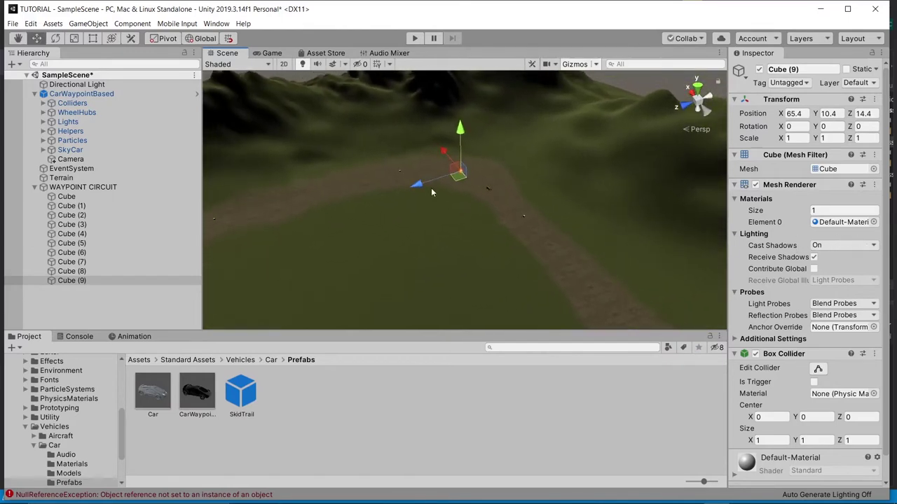
{"action": "left_click", "coordinate": [398, 171]}
{"action": "left_click", "coordinate": [399, 171]}
{"action": "mouse_move", "coordinate": [392, 179]}
{"action": "left_mouse_down"}
{"action": "mouse_move", "coordinate": [357, 184]}
{"action": "mouse_move", "coordinate": [375, 181]}
{"action": "left_mouse_up"}
{"action": "right_click_drag", "start_coordinate": [389, 184], "coordinate": [360, 182]}
{"action": "left_click_drag", "start_coordinate": [441, 159], "coordinate": [441, 162]}
{"action": "right_click_drag", "start_coordinate": [441, 163], "coordinate": [470, 189]}
{"action": "right_click_drag", "start_coordinate": [303, 186], "coordinate": [200, 159]}
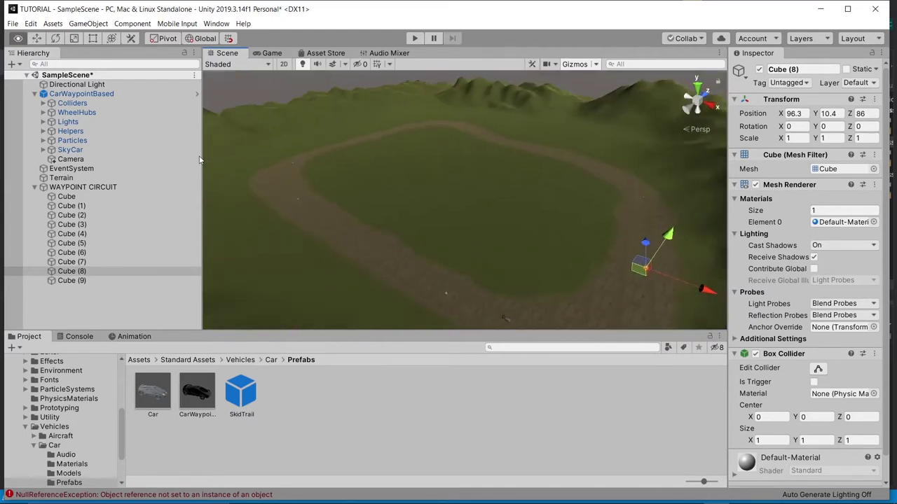
Step: Assign all child cubes of WAYPOINT CIRCUIT as waypoints in its Waypoint Circuit script
{"action": "scroll", "coordinate": [440, 256], "scroll_direction": "up", "scroll_amount": 7}
{"action": "scroll", "coordinate": [440, 255], "scroll_direction": "up", "scroll_amount": 4}
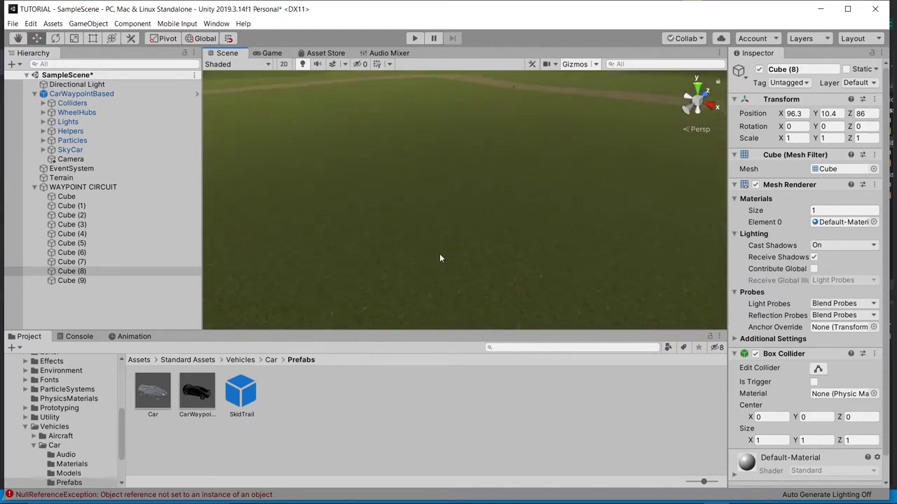
{"action": "right_click_drag", "start_coordinate": [468, 213], "coordinate": [259, 167]}
{"action": "middle_click_drag", "start_coordinate": [260, 167], "coordinate": [474, 218]}
{"action": "right_click_drag", "start_coordinate": [474, 222], "coordinate": [476, 168]}
{"action": "left_click", "coordinate": [110, 189]}
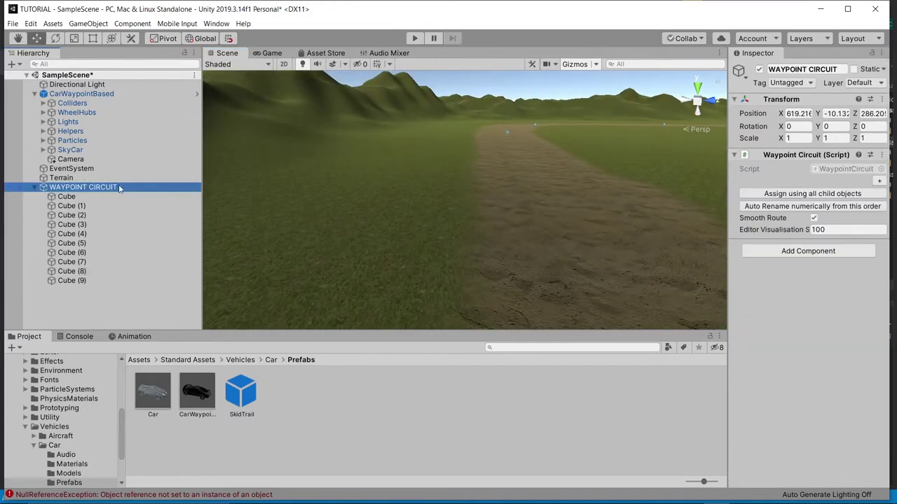
{"action": "left_click", "coordinate": [829, 198]}
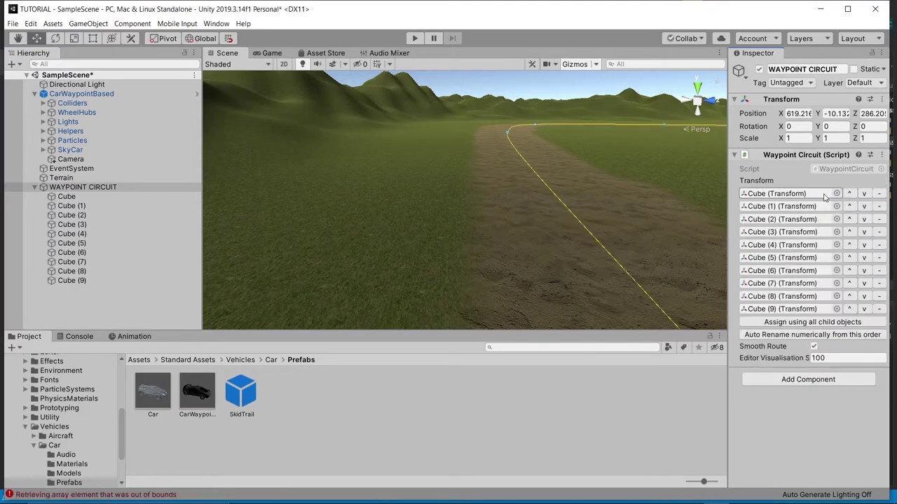
Step: Try swapping Cube (8) and Cube (9) in the circuit's waypoint order, and restore their original order
{"action": "right_click_drag", "start_coordinate": [519, 174], "coordinate": [2, 199]}
{"action": "scroll", "coordinate": [326, 205], "scroll_direction": "down", "scroll_amount": 8}
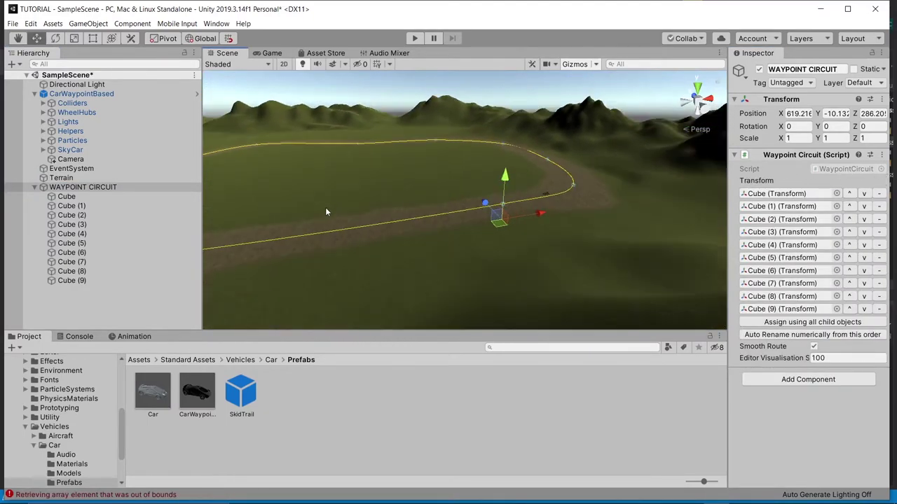
{"action": "right_click_drag", "start_coordinate": [326, 209], "coordinate": [327, 235]}
{"action": "middle_click_drag", "start_coordinate": [327, 235], "coordinate": [576, 306]}
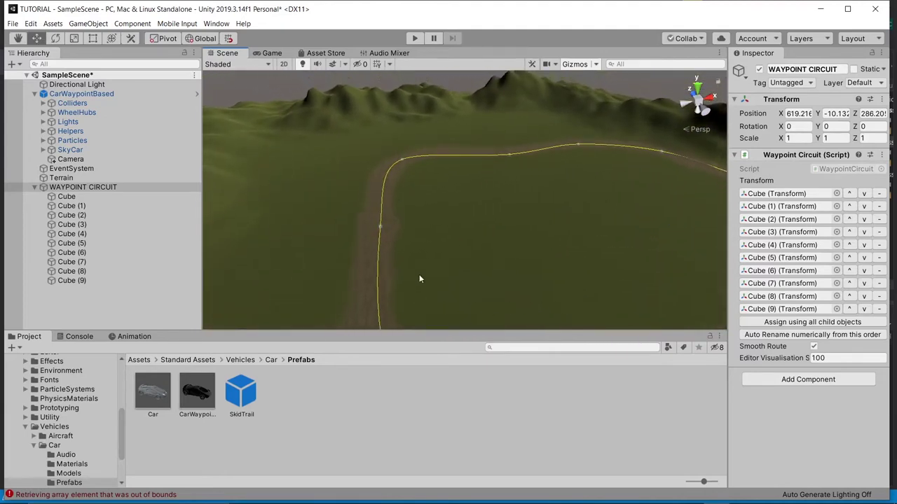
{"action": "middle_click_drag", "start_coordinate": [572, 178], "coordinate": [238, 165]}
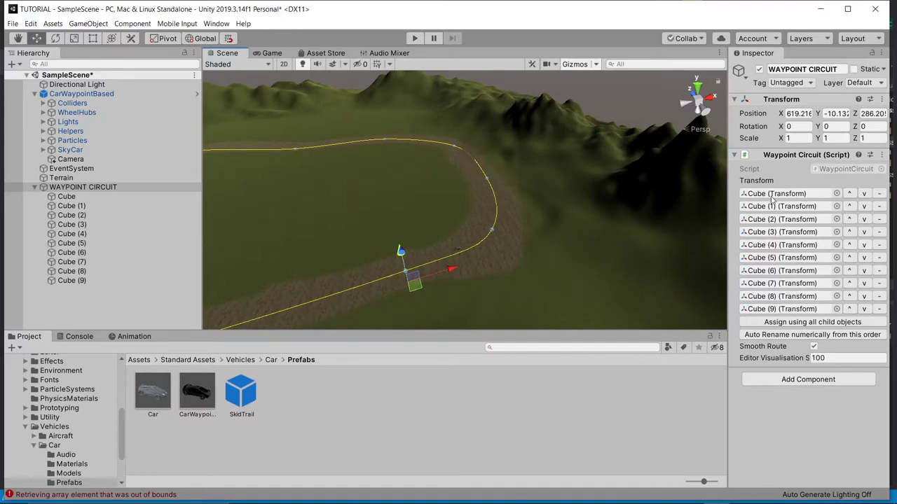
{"action": "left_click", "coordinate": [864, 296]}
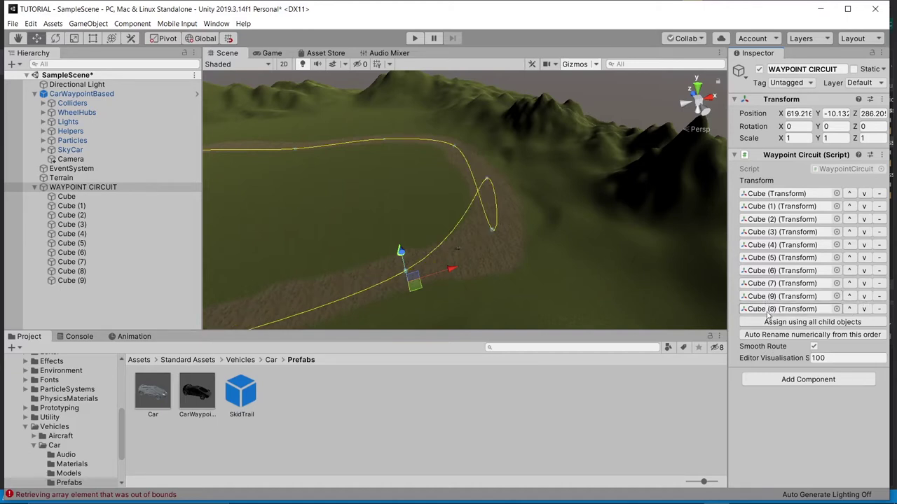
{"action": "left_click", "coordinate": [864, 297]}
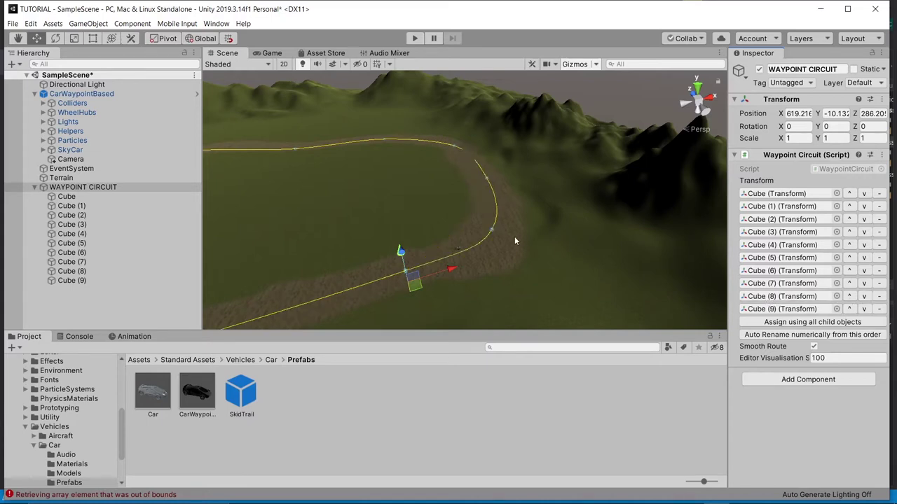
Step: Inspect the waypoint route along the road's curve and back at the car's starting point
{"action": "right_click_drag", "start_coordinate": [506, 202], "coordinate": [414, 223]}
{"action": "left_click_drag", "start_coordinate": [413, 227], "coordinate": [370, 237], "text": "alt"}
{"action": "middle_click_drag", "start_coordinate": [369, 237], "coordinate": [324, 260]}
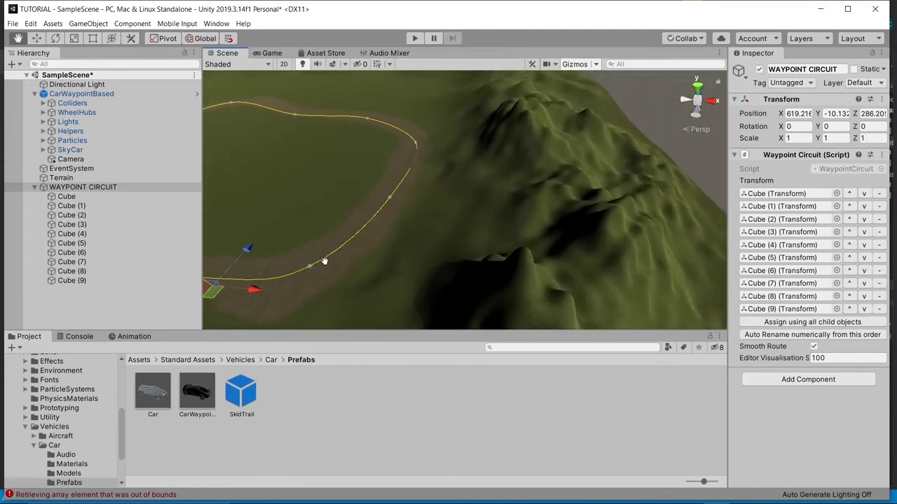
{"action": "scroll", "coordinate": [329, 251], "scroll_direction": "up", "scroll_amount": 5}
{"action": "right_click_drag", "start_coordinate": [353, 197], "coordinate": [438, 199]}
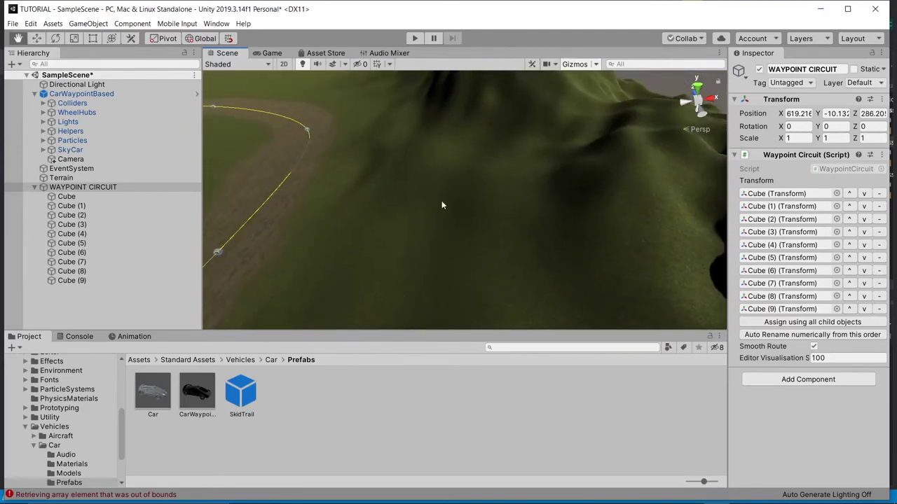
{"action": "middle_click_drag", "start_coordinate": [442, 201], "coordinate": [569, 182]}
{"action": "right_click_drag", "start_coordinate": [493, 190], "coordinate": [530, 170]}
{"action": "middle_click_drag", "start_coordinate": [494, 177], "coordinate": [528, 170]}
{"action": "right_click_drag", "start_coordinate": [528, 171], "coordinate": [462, 206]}
{"action": "key", "text": "f"}
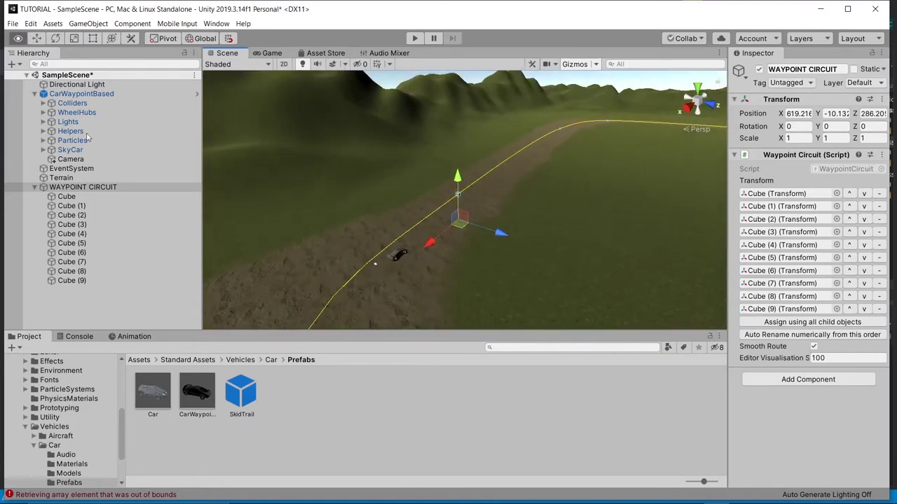
Step: Examine CarWaypointBased's Car Controller, Car AI Control, Waypoint Progress Tracker and Car Audio settings
{"action": "left_click", "coordinate": [81, 96]}
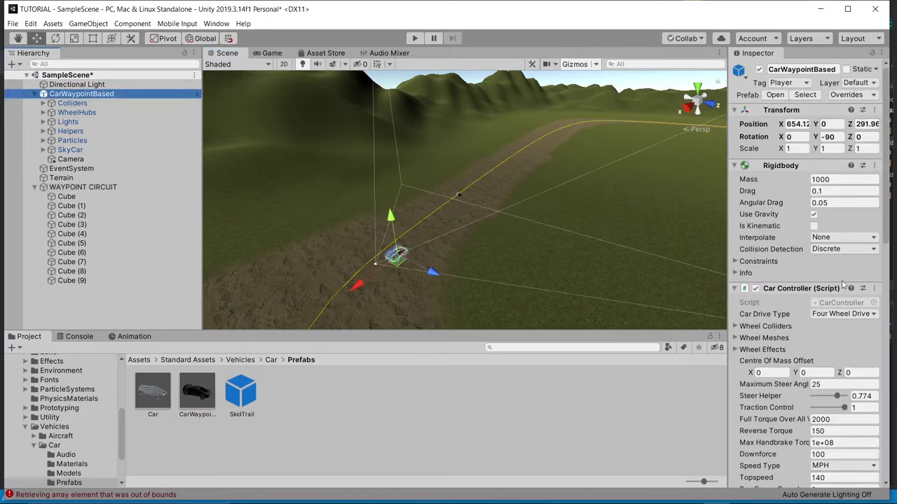
{"action": "scroll", "coordinate": [842, 280], "scroll_direction": "down", "scroll_amount": 15}
{"action": "scroll", "coordinate": [790, 233], "scroll_direction": "up", "scroll_amount": 8}
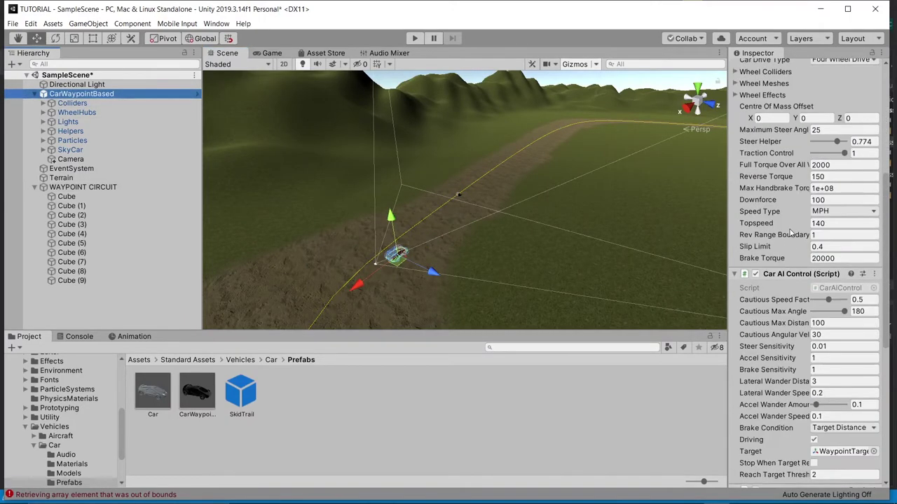
{"action": "scroll", "coordinate": [789, 233], "scroll_direction": "up", "scroll_amount": 6}
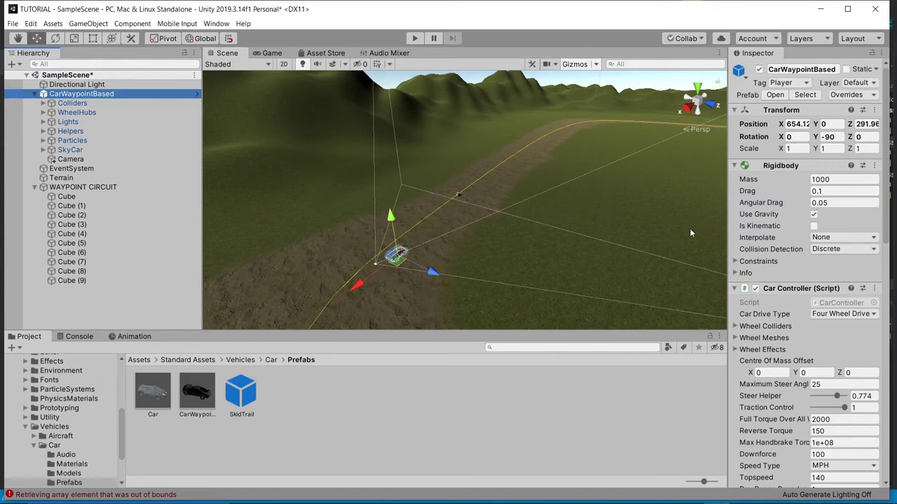
{"action": "right_click_drag", "start_coordinate": [569, 235], "coordinate": [676, 204]}
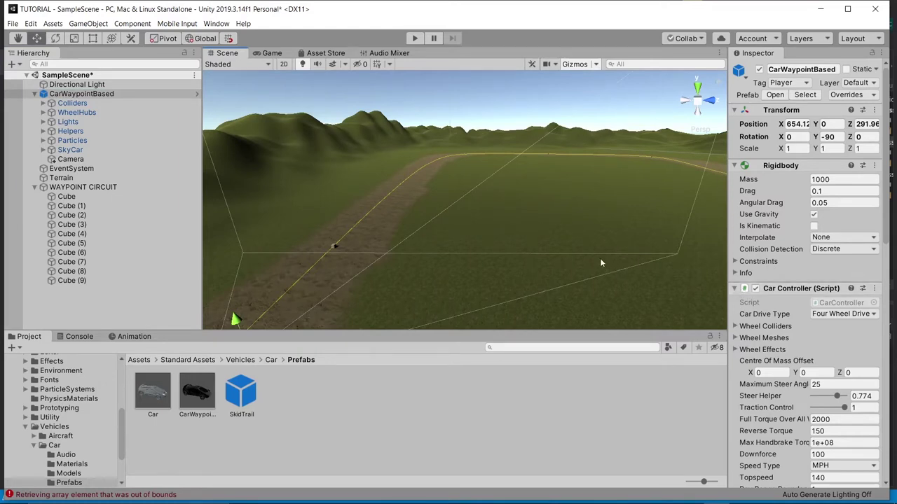
{"action": "scroll", "coordinate": [782, 319], "scroll_direction": "down", "scroll_amount": 5}
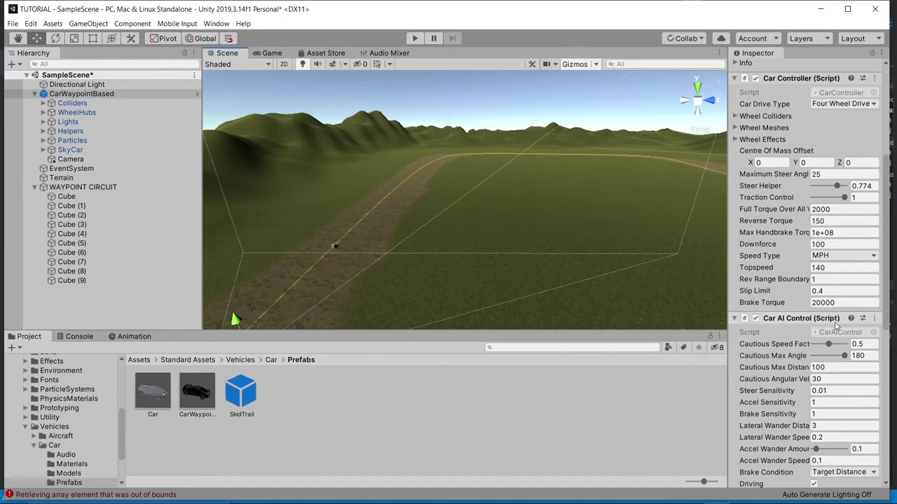
{"action": "scroll", "coordinate": [836, 324], "scroll_direction": "down", "scroll_amount": 10}
{"action": "scroll", "coordinate": [818, 337], "scroll_direction": "up", "scroll_amount": 9}
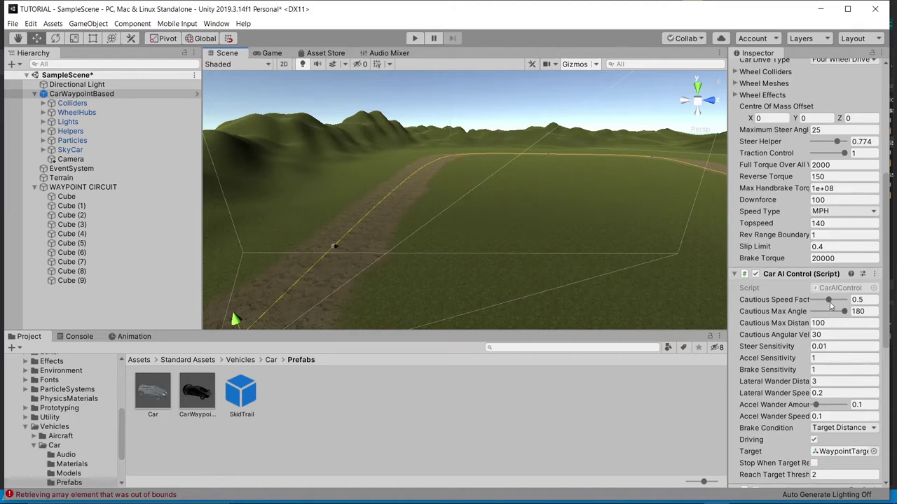
{"action": "scroll", "coordinate": [831, 306], "scroll_direction": "down", "scroll_amount": 3}
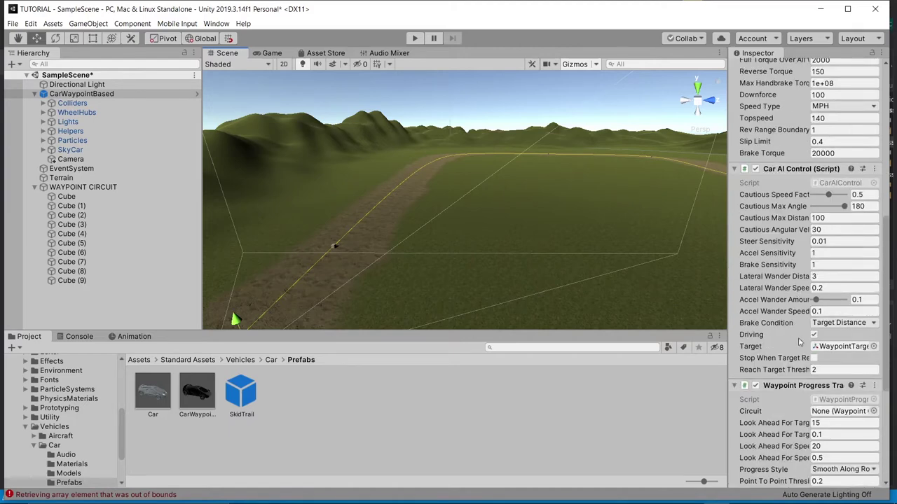
{"action": "scroll", "coordinate": [798, 341], "scroll_direction": "down", "scroll_amount": 6}
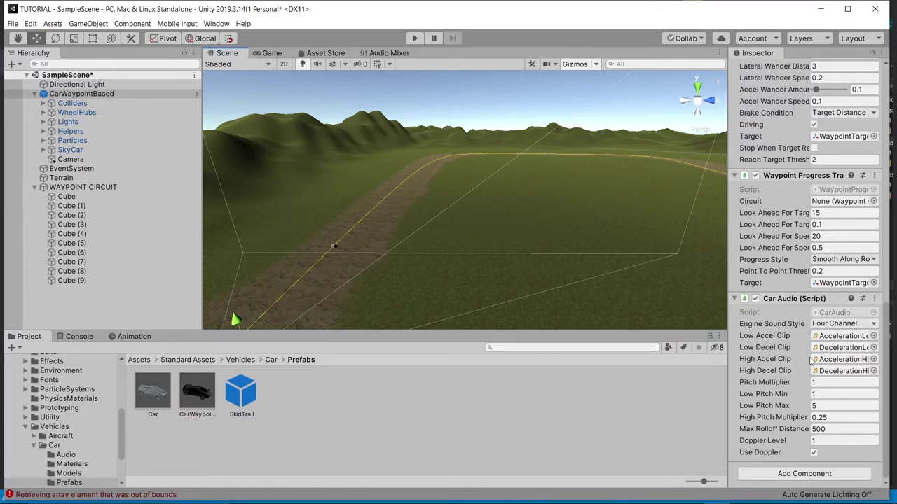
{"action": "scroll", "coordinate": [811, 360], "scroll_direction": "up", "scroll_amount": 3}
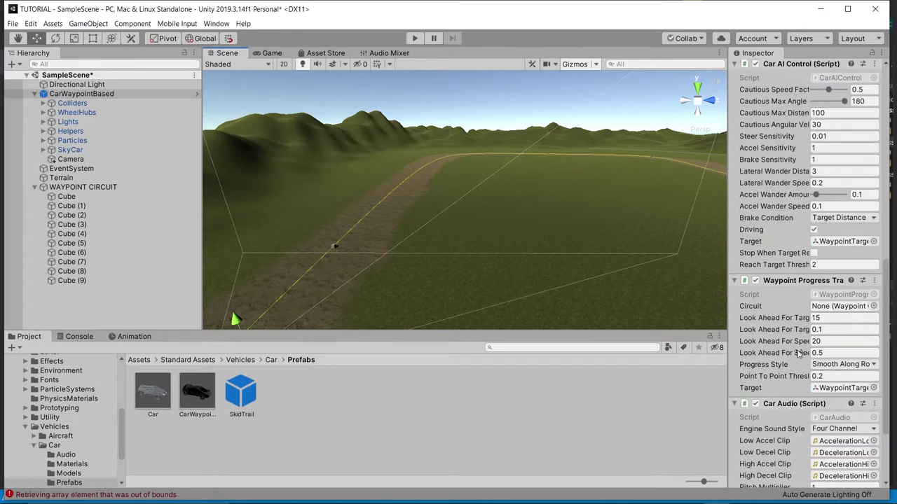
{"action": "middle_click_drag", "start_coordinate": [278, 111], "coordinate": [336, 31]}
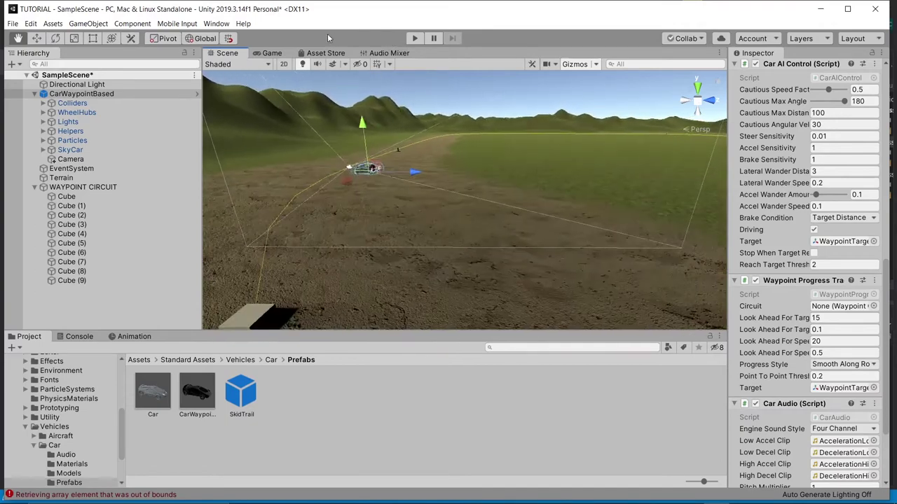
{"action": "middle_click_drag", "start_coordinate": [372, 68], "coordinate": [398, 168]}
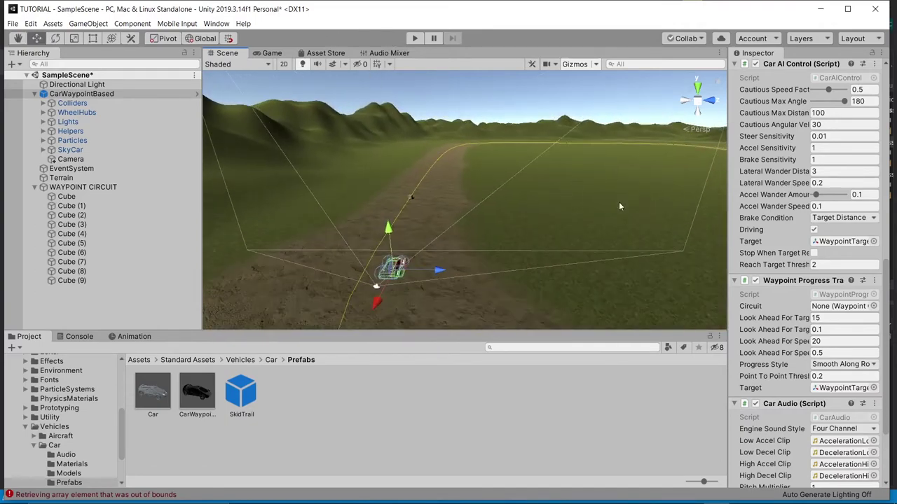
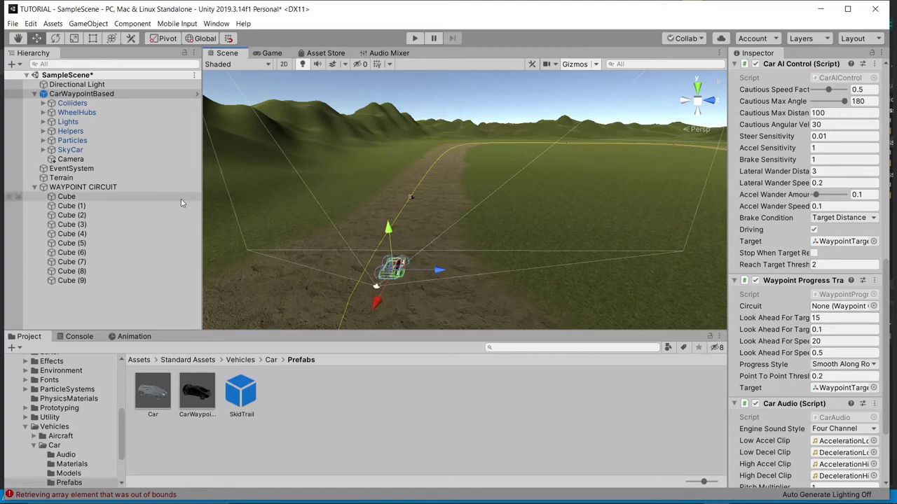
Step: Assign WAYPOINT CIRCUIT as the Circuit in CarWaypointBased's Waypoint Progress Tracker
{"action": "left_click_drag", "start_coordinate": [108, 188], "coordinate": [170, 189]}
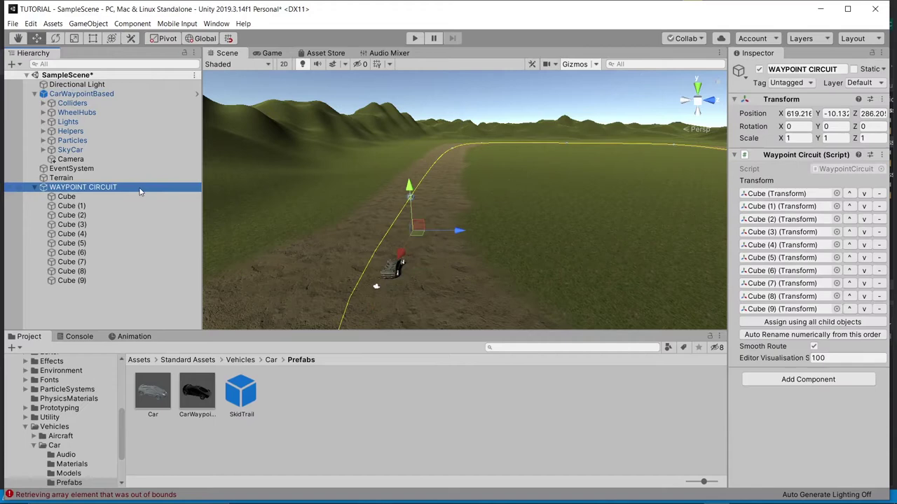
{"action": "left_click", "coordinate": [81, 94]}
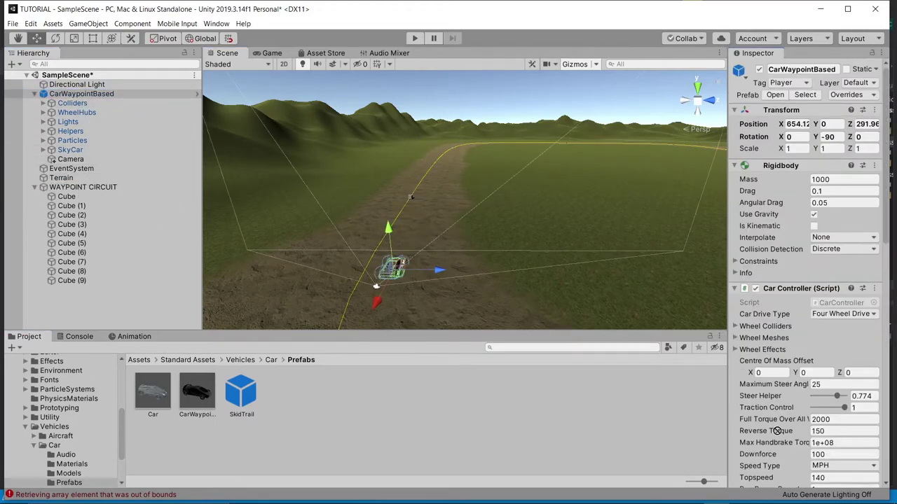
{"action": "scroll", "coordinate": [782, 470], "scroll_direction": "down", "scroll_amount": 6}
{"action": "scroll", "coordinate": [785, 484], "scroll_direction": "down", "scroll_amount": 6}
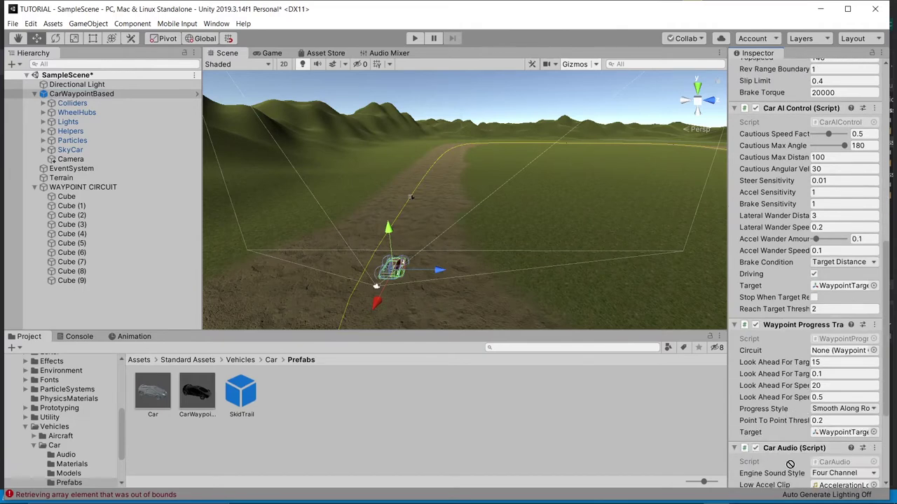
{"action": "left_click_drag", "start_coordinate": [789, 464], "coordinate": [819, 354]}
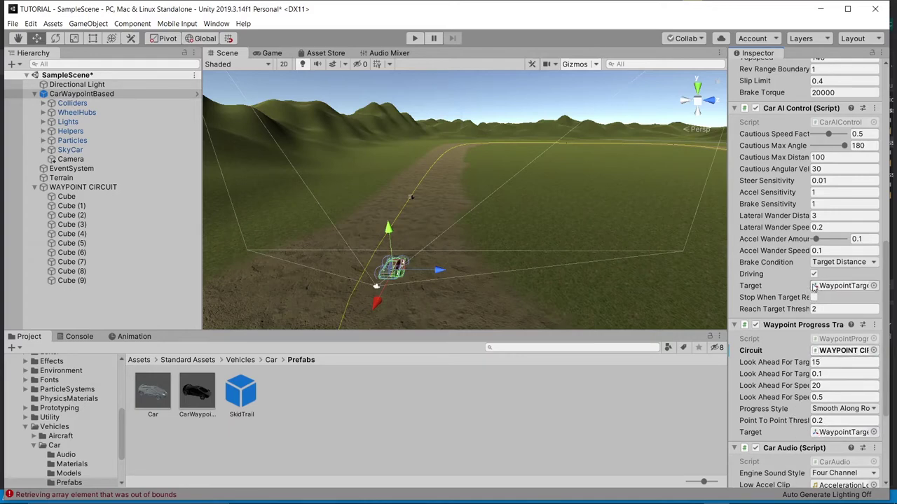
Step: Assign WaypointTargetObject from the car's Helpers as the Target in Car AI Control
{"action": "left_click", "coordinate": [39, 96]}
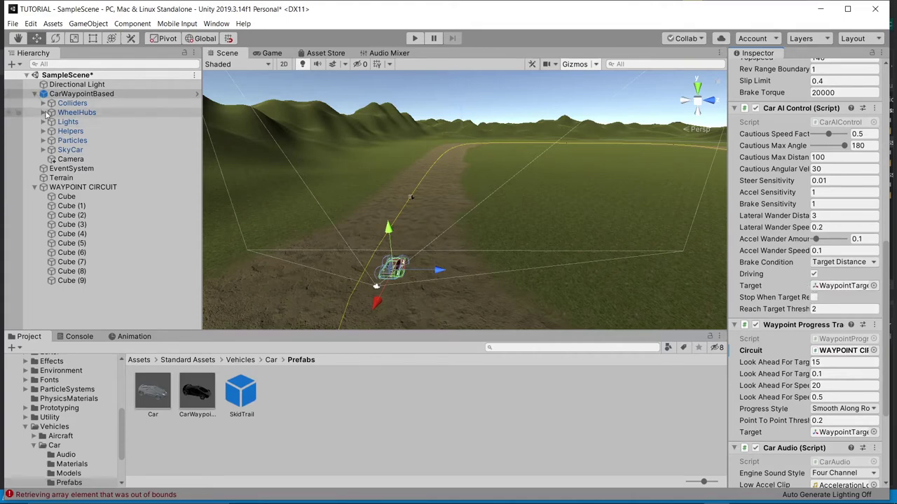
{"action": "left_click", "coordinate": [35, 95]}
{"action": "left_click", "coordinate": [35, 95]}
{"action": "left_click", "coordinate": [35, 96]}
{"action": "left_click", "coordinate": [35, 95]}
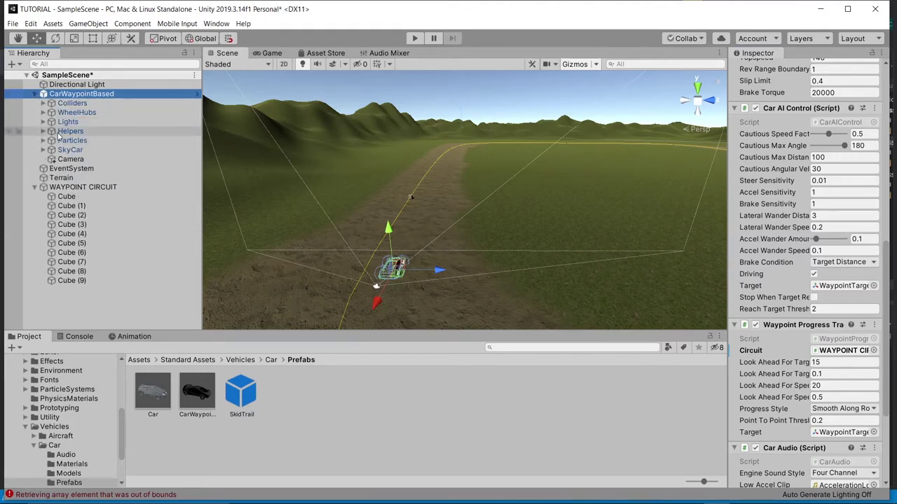
{"action": "left_click", "coordinate": [43, 131]}
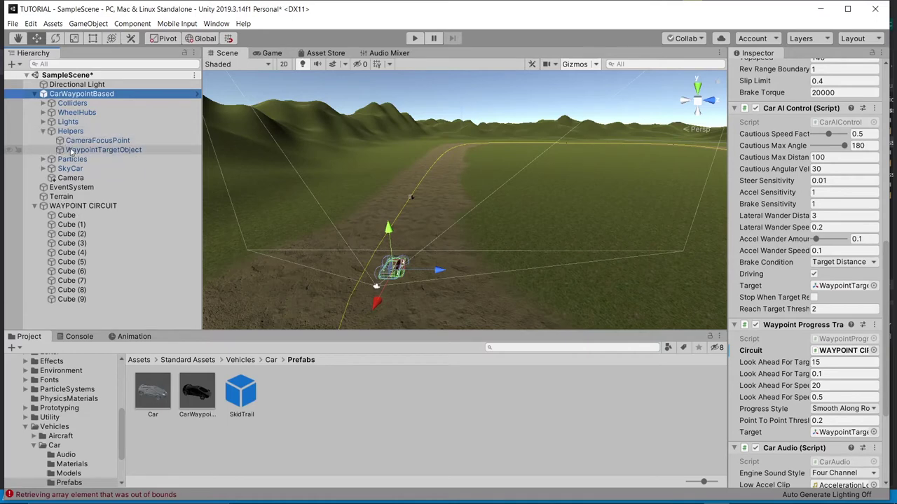
{"action": "left_click_drag", "start_coordinate": [93, 151], "coordinate": [827, 289]}
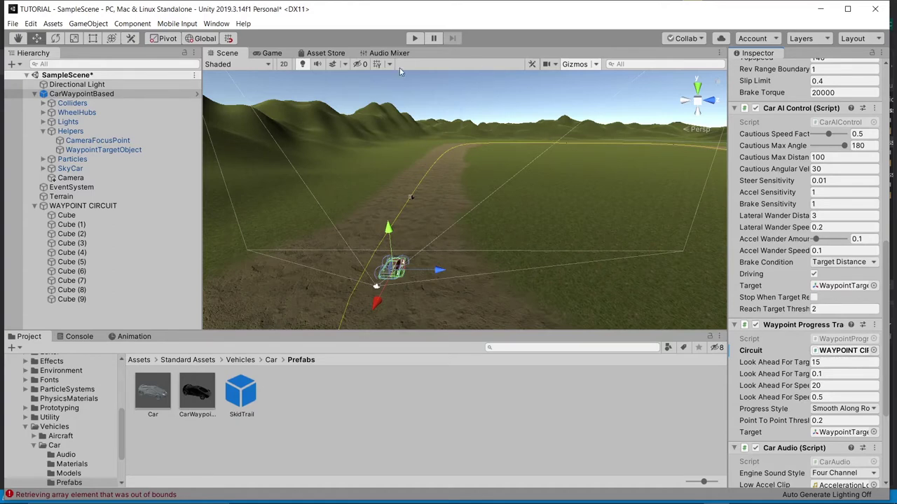
Step: Test the car's waypoint driving in play mode, and stop the playback
{"action": "left_click", "coordinate": [413, 39]}
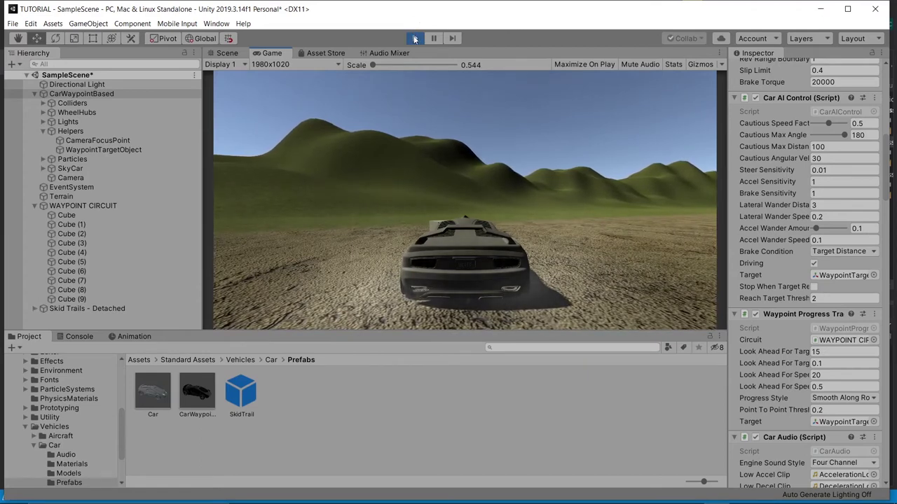
{"action": "left_click", "coordinate": [415, 39]}
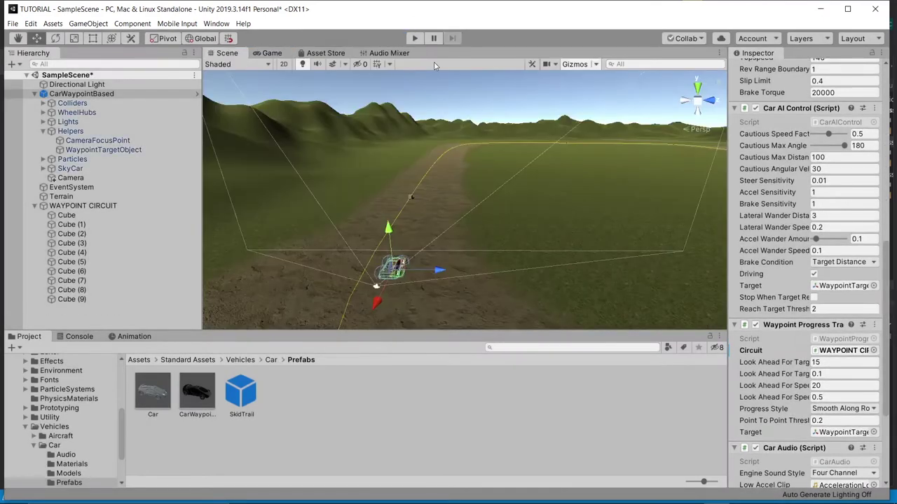
Step: Disable the Box Collider on all waypoint cubes under WAYPOINT CIRCUIT, from Cube to Cube (9)
{"action": "left_click", "coordinate": [124, 216]}
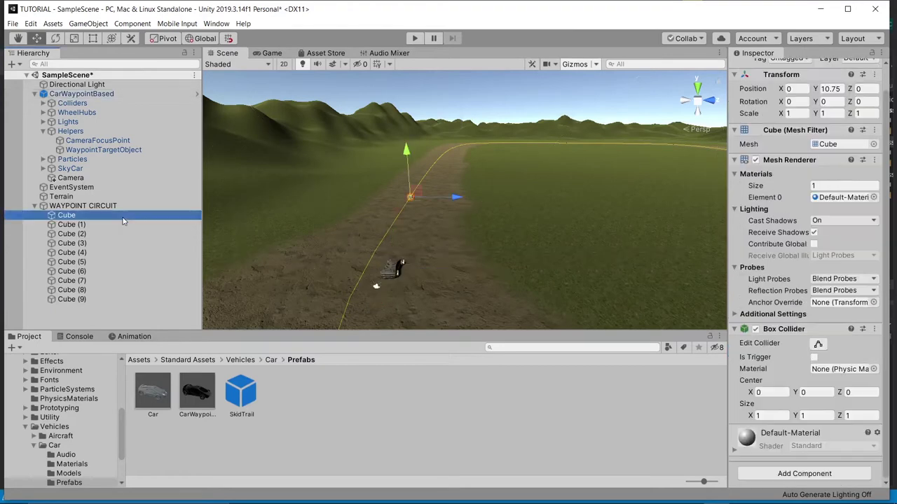
{"action": "left_click", "coordinate": [102, 299], "text": "shift"}
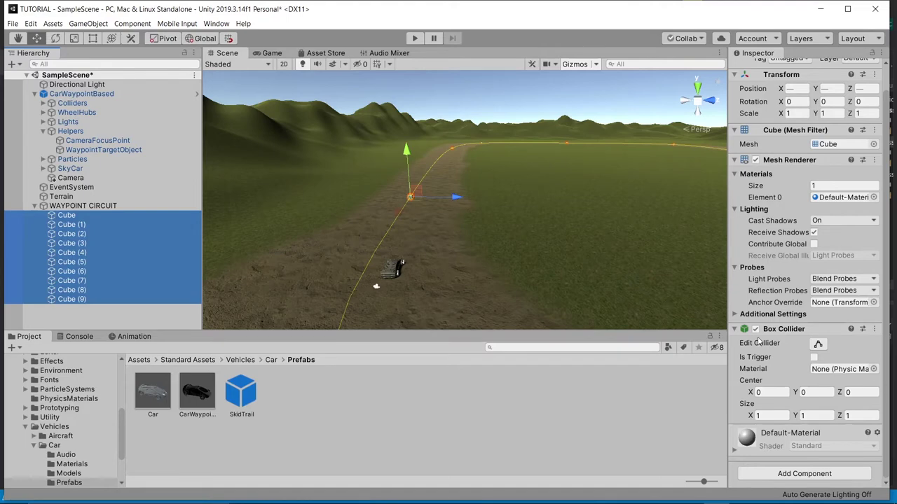
{"action": "left_click", "coordinate": [756, 330]}
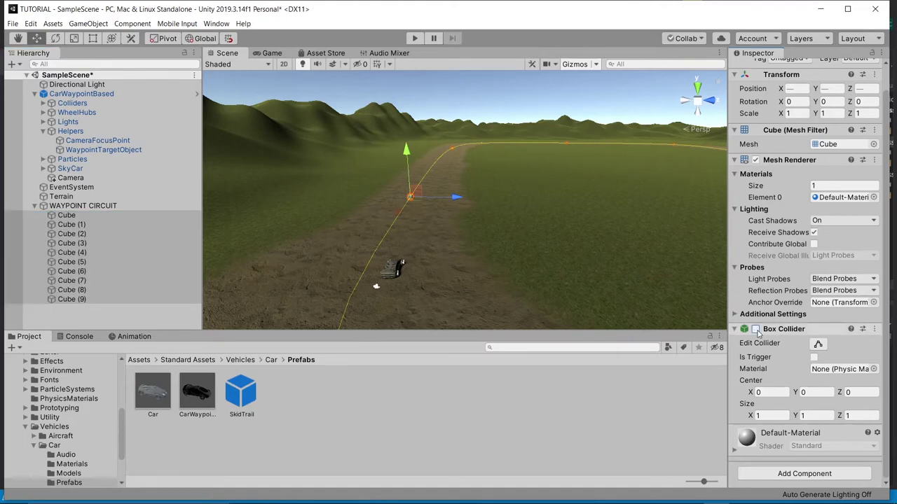
Step: Test the car's driving along the waypoint road in play mode again, and stop the playback
{"action": "right_click_drag", "start_coordinate": [501, 284], "coordinate": [631, 276]}
{"action": "right_click_drag", "start_coordinate": [539, 273], "coordinate": [587, 194]}
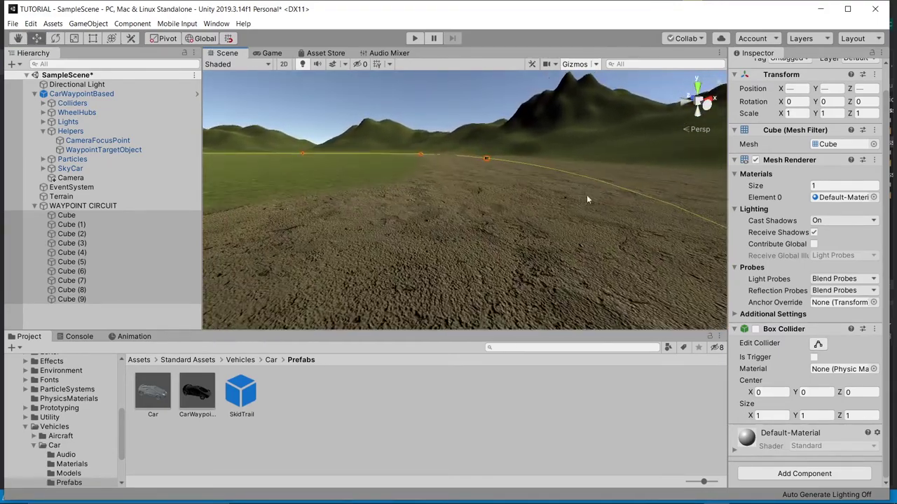
{"action": "left_click", "coordinate": [415, 39]}
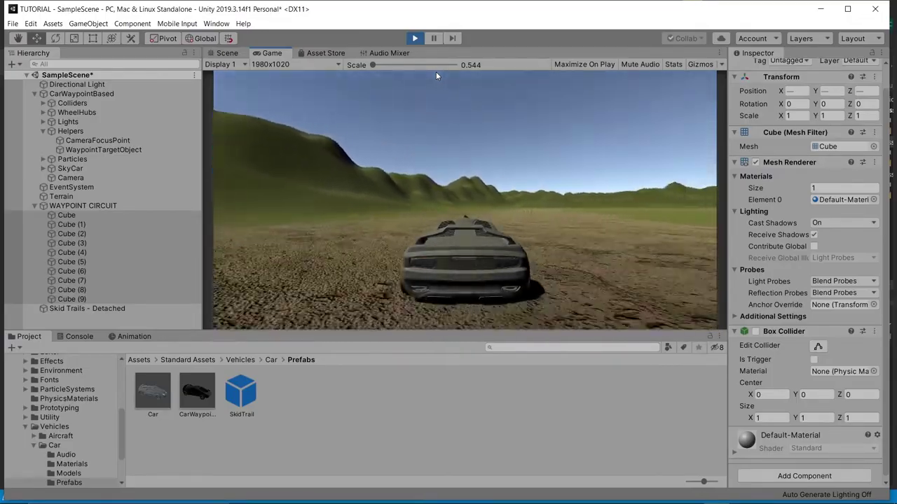
{"action": "left_click", "coordinate": [411, 39]}
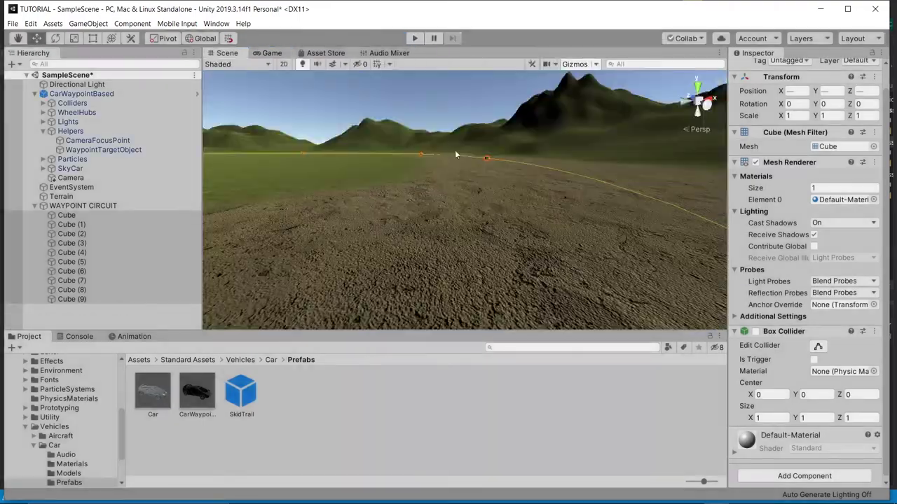
Step: Look over the whole waypoint circuit around the terrain road, and collapse WAYPOINT CIRCUIT in the hierarchy
{"action": "scroll", "coordinate": [455, 174], "scroll_direction": "down", "scroll_amount": 10}
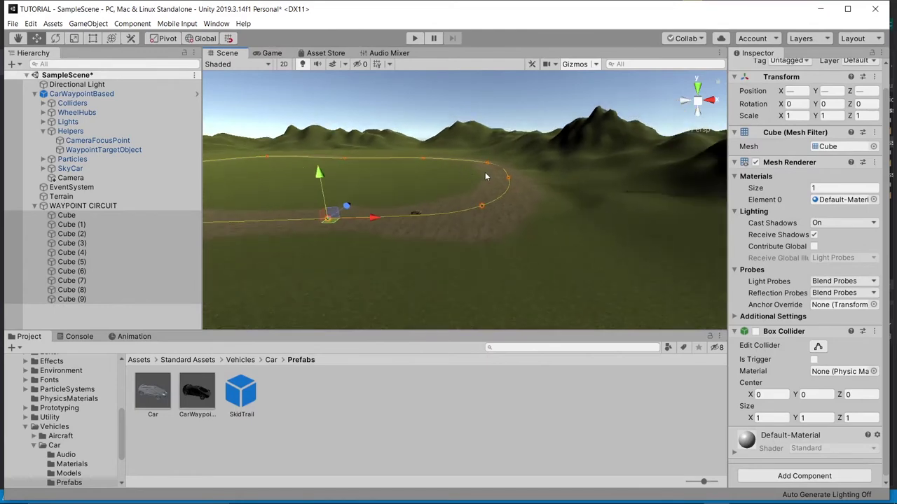
{"action": "middle_click_drag", "start_coordinate": [428, 171], "coordinate": [438, 209]}
{"action": "right_click_drag", "start_coordinate": [500, 216], "coordinate": [454, 228]}
{"action": "left_click_drag", "start_coordinate": [454, 228], "coordinate": [352, 243], "text": "alt"}
{"action": "left_click_drag", "start_coordinate": [470, 241], "coordinate": [395, 233], "text": "alt"}
{"action": "key", "text": "f"}
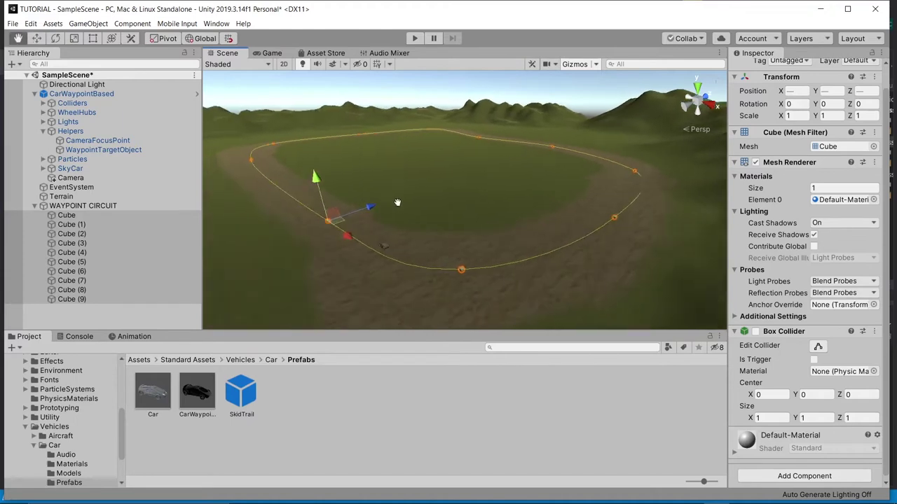
{"action": "left_click", "coordinate": [35, 207]}
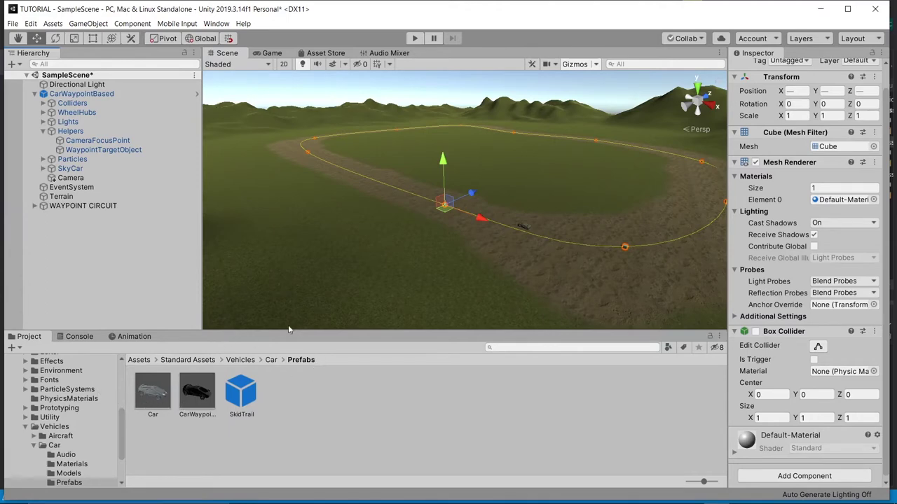
Step: Go up from the car's Prefabs folder to the Standard Assets folder in the project files
{"action": "left_click", "coordinate": [271, 360]}
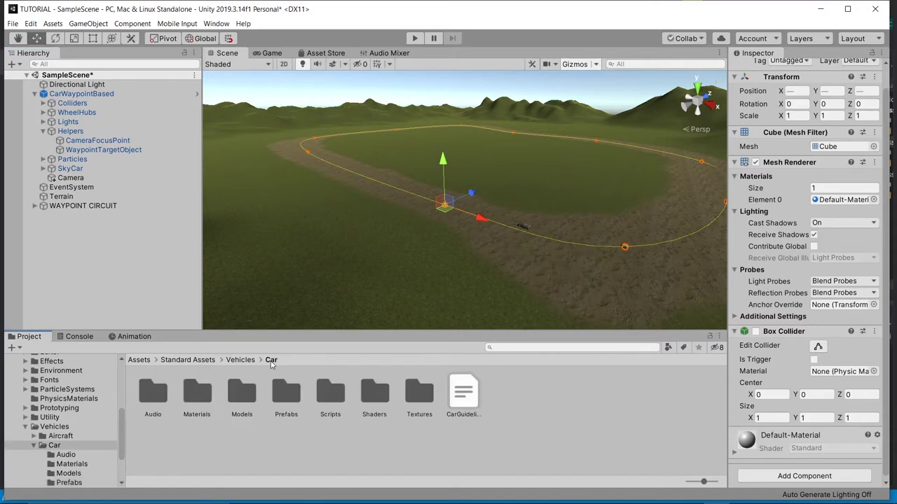
{"action": "left_click", "coordinate": [242, 360]}
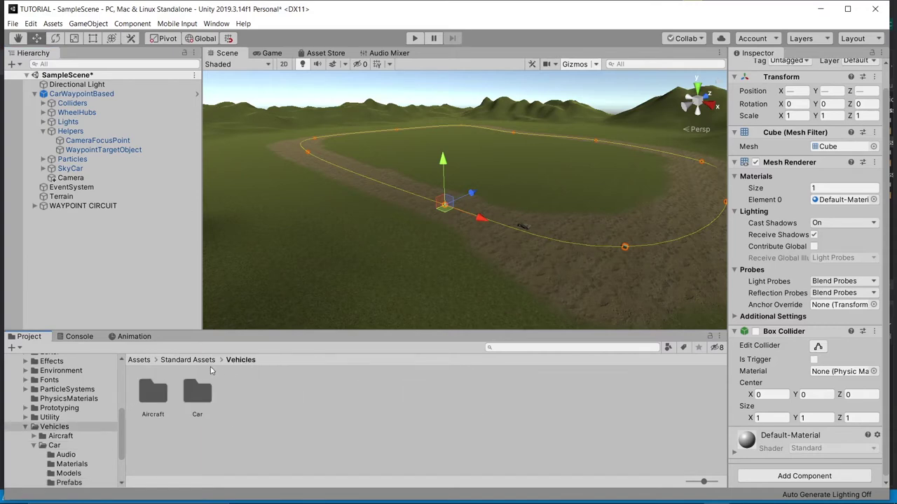
{"action": "left_click", "coordinate": [210, 366]}
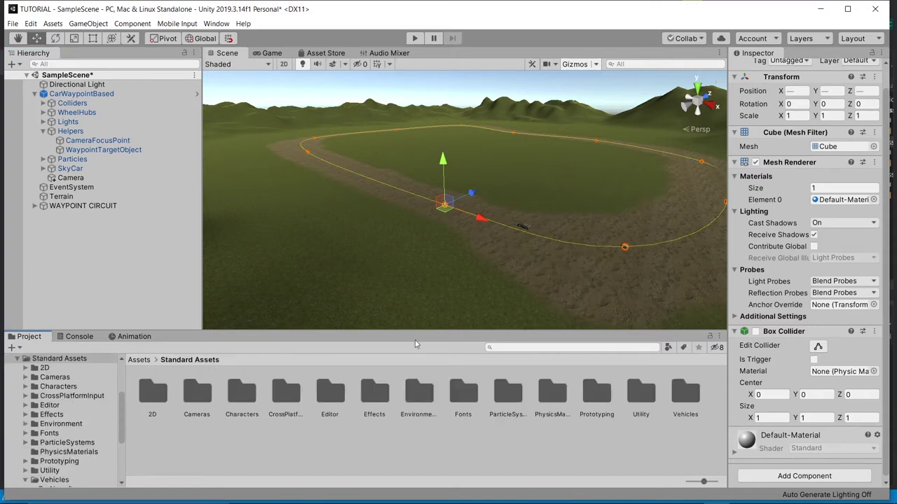
Step: Switch to Chrome to view the Vehicle Physics Pro - Community Edition page on the Asset Store, and return to Unity
{"action": "left_click", "coordinate": [378, 496]}
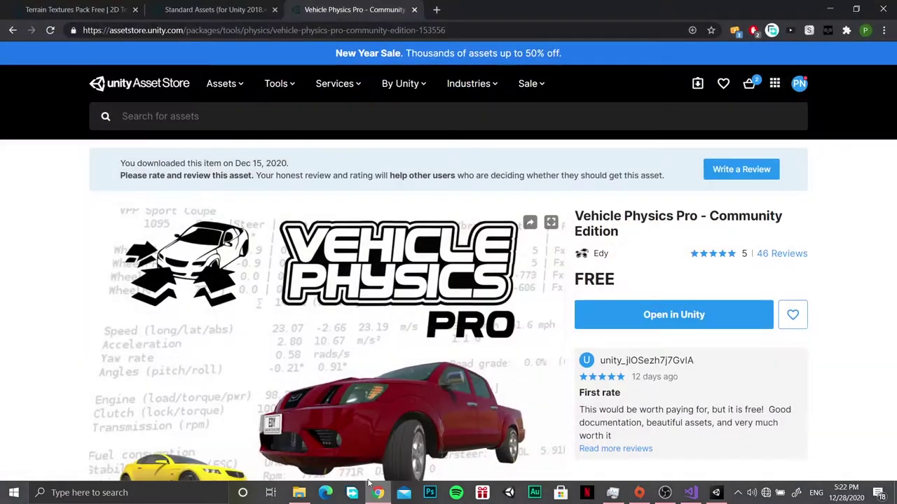
{"action": "scroll", "coordinate": [414, 267], "scroll_direction": "down", "scroll_amount": 3}
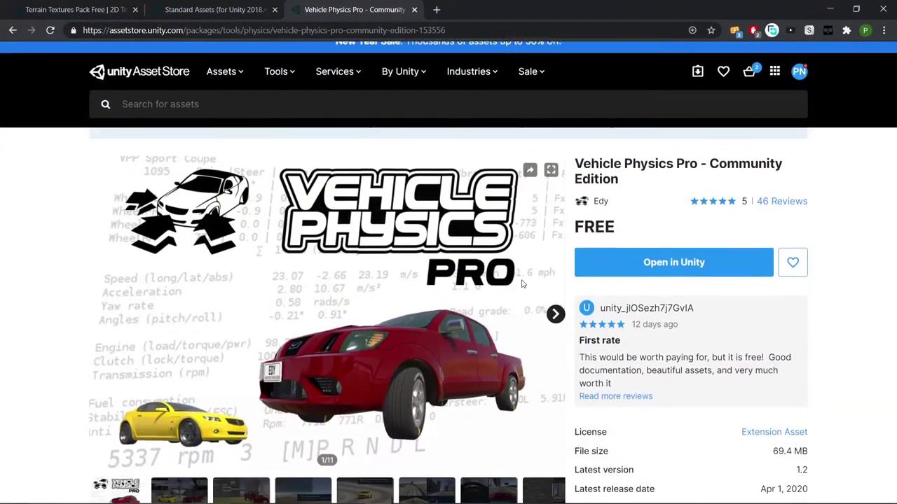
{"action": "left_click", "coordinate": [713, 493]}
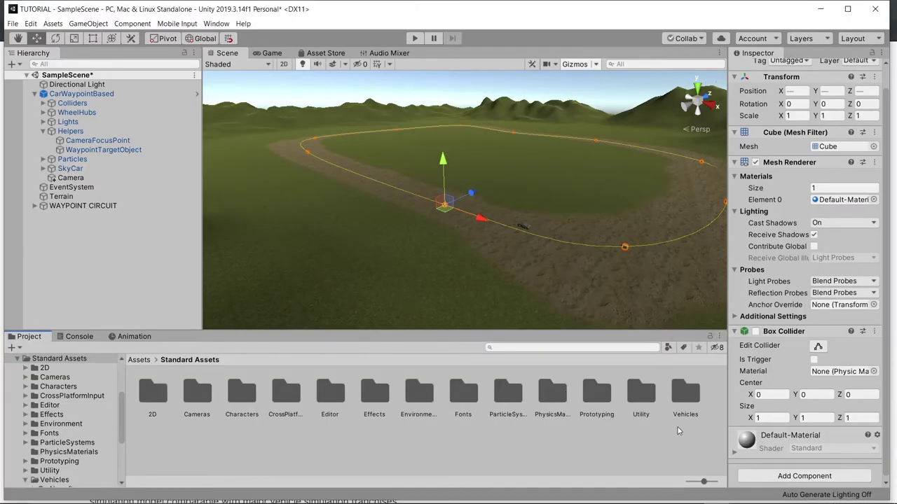
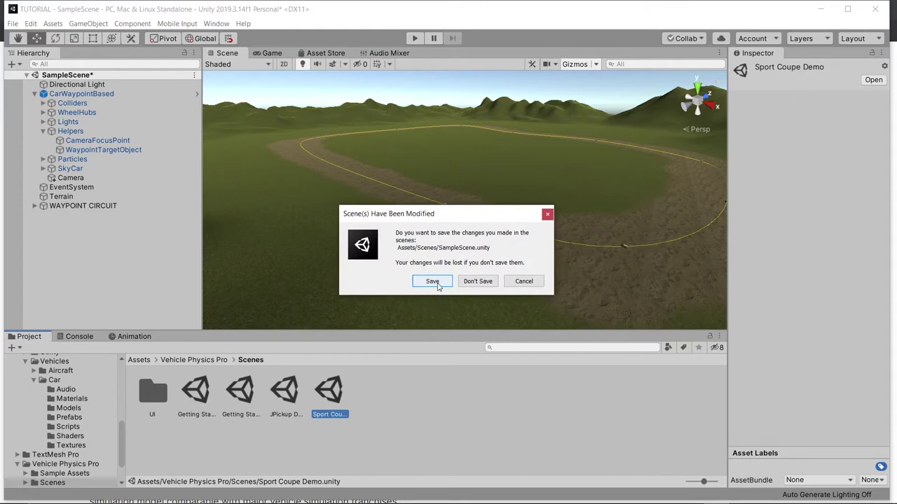
Step: Save the changes in SampleScene and open the Sport Coupe Demo scene from Vehicle Physics Pro
{"action": "left_click", "coordinate": [432, 281]}
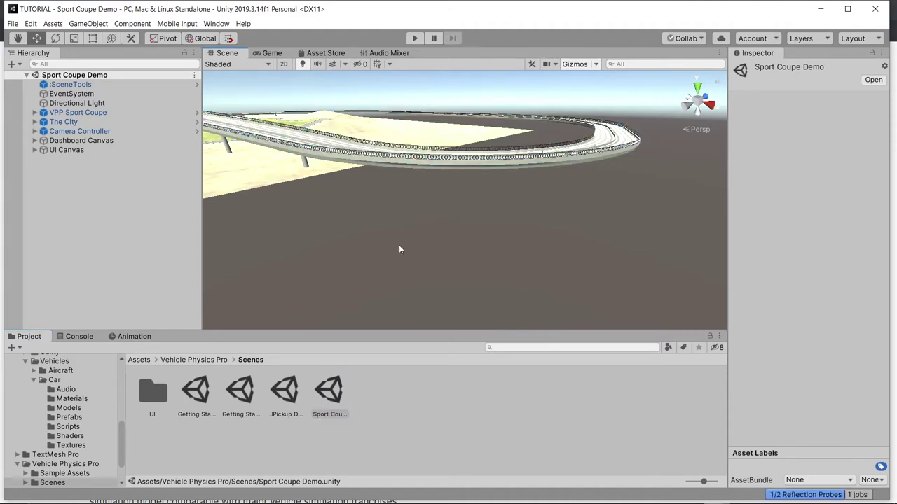
Step: Examine the demo scene's city, roads and yellow sport coupe up close in the Scene view
{"action": "right_click_drag", "start_coordinate": [399, 245], "coordinate": [398, 224]}
{"action": "middle_click_drag", "start_coordinate": [398, 224], "coordinate": [161, 269]}
{"action": "scroll", "coordinate": [354, 270], "scroll_direction": "up", "scroll_amount": 8}
{"action": "scroll", "coordinate": [354, 271], "scroll_direction": "up", "scroll_amount": 10}
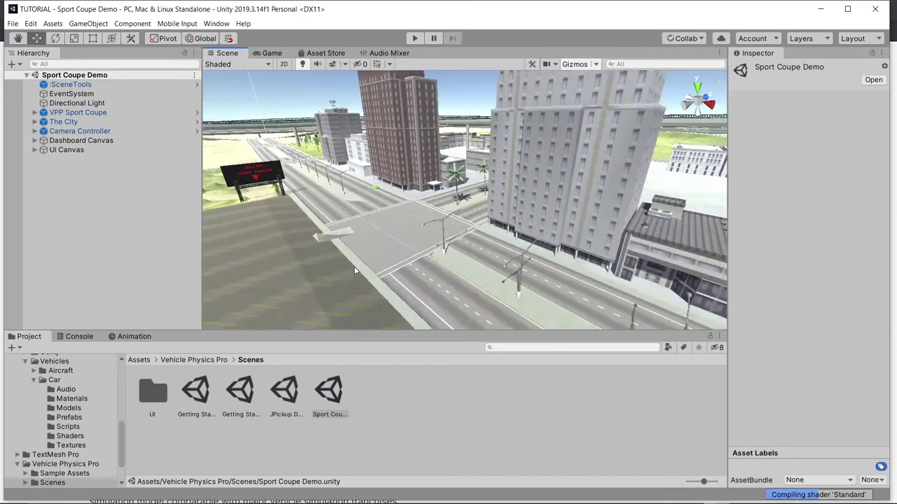
{"action": "scroll", "coordinate": [352, 270], "scroll_direction": "up", "scroll_amount": 3}
{"action": "right_click_drag", "start_coordinate": [349, 271], "coordinate": [423, 264]}
{"action": "scroll", "coordinate": [425, 271], "scroll_direction": "up", "scroll_amount": 6}
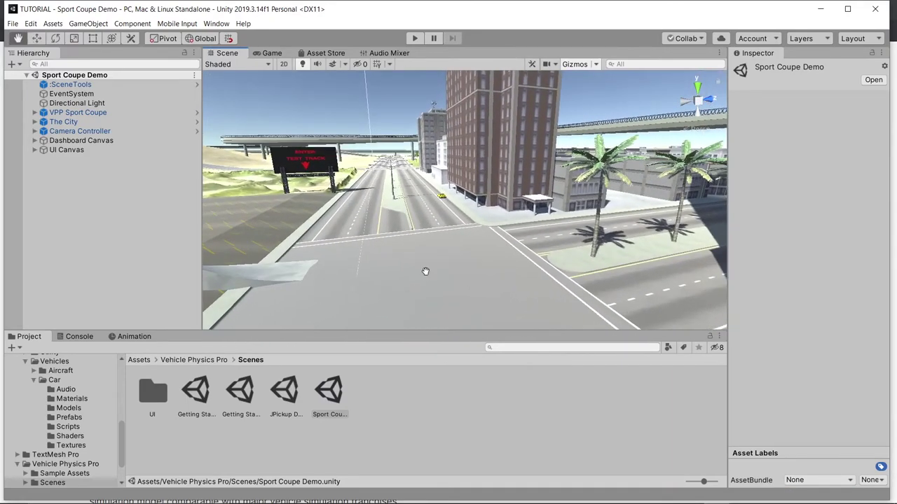
{"action": "middle_click_drag", "start_coordinate": [426, 271], "coordinate": [452, 430]}
{"action": "scroll", "coordinate": [470, 281], "scroll_direction": "up", "scroll_amount": 8}
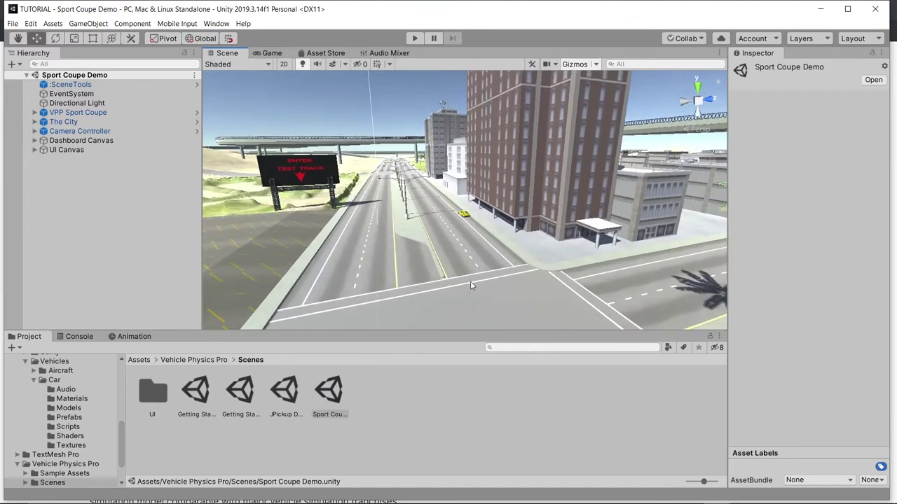
{"action": "scroll", "coordinate": [469, 283], "scroll_direction": "up", "scroll_amount": 8}
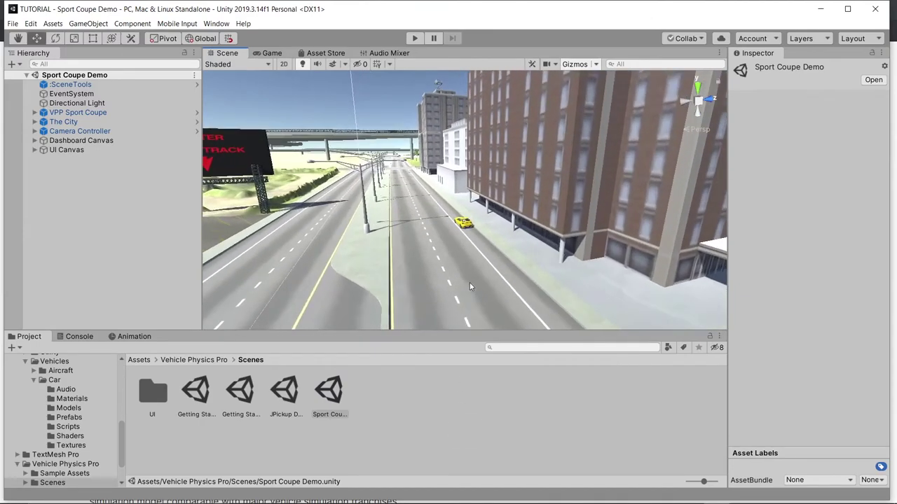
{"action": "middle_click_drag", "start_coordinate": [469, 285], "coordinate": [456, 266]}
{"action": "left_click_drag", "start_coordinate": [455, 265], "coordinate": [409, 269], "text": "alt"}
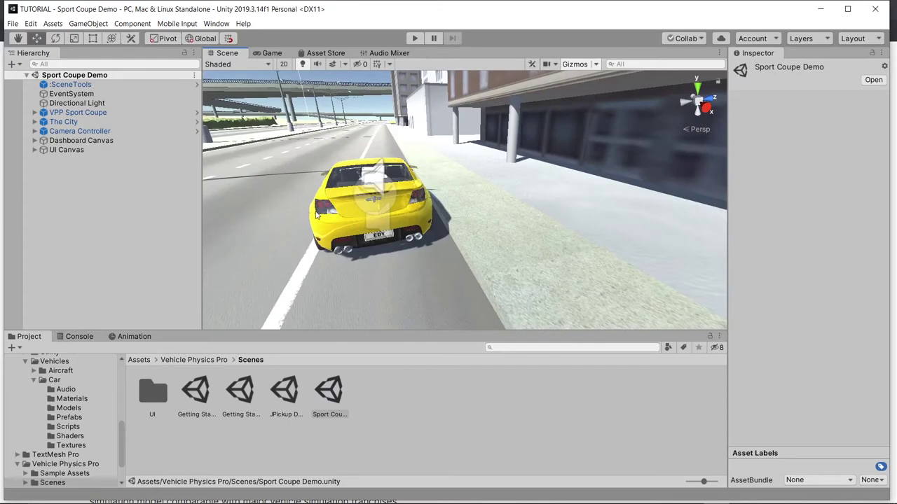
Step: Run the Sport Coupe Demo in play mode, start the car's engine and change to the chase camera behind the car
{"action": "left_click", "coordinate": [414, 38]}
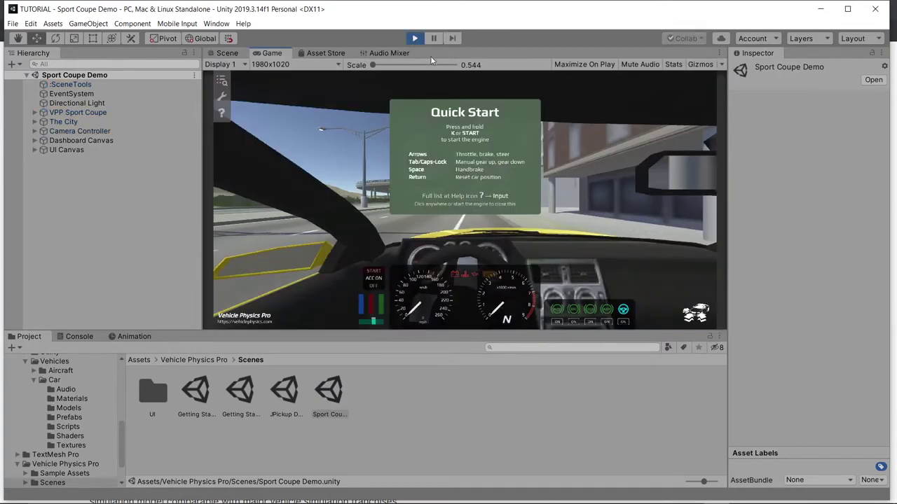
{"action": "key", "text": "k"}
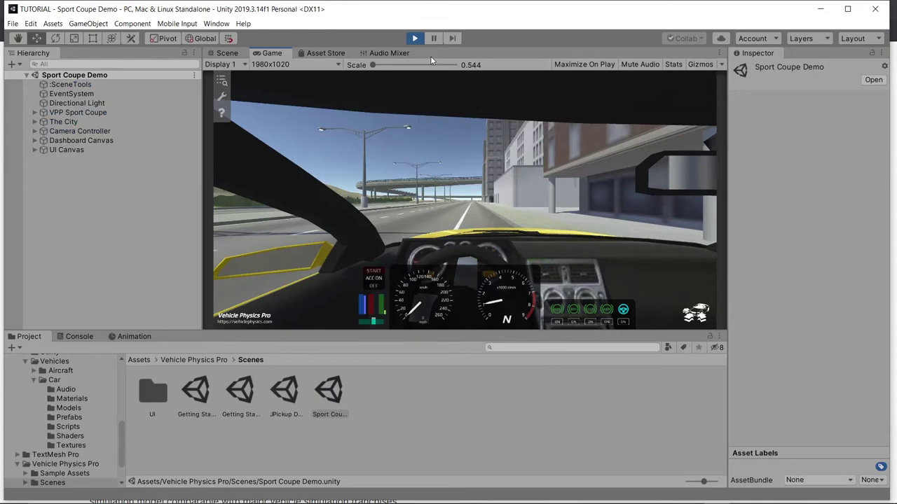
{"action": "key", "text": "c"}
{"action": "key", "text": "c"}
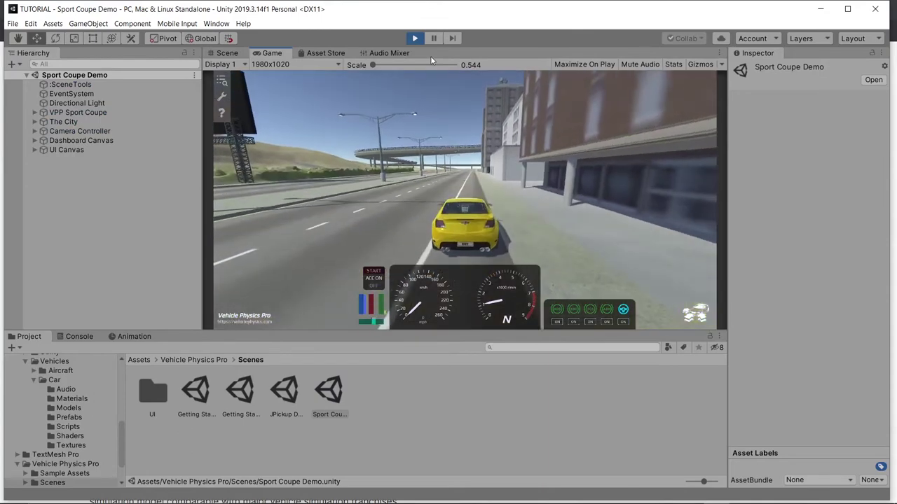
Step: Test-drive the yellow coupe along the city road, through the intersection and under the overpass, and brake on the road beyond it
{"action": "key", "text": "w"}
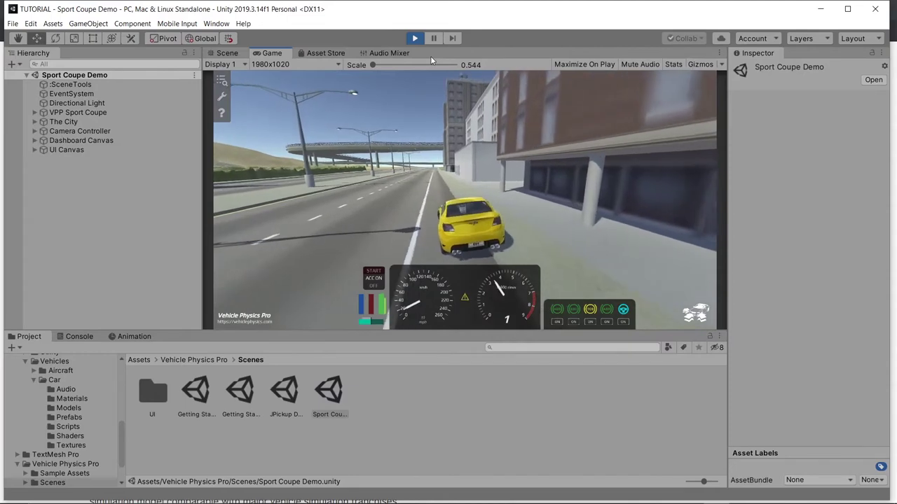
{"action": "key", "text": "a"}
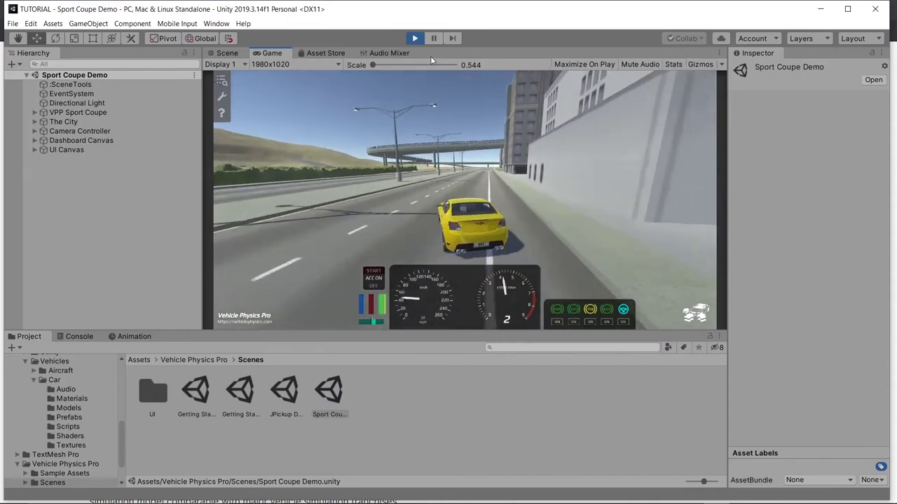
{"action": "key", "text": "d"}
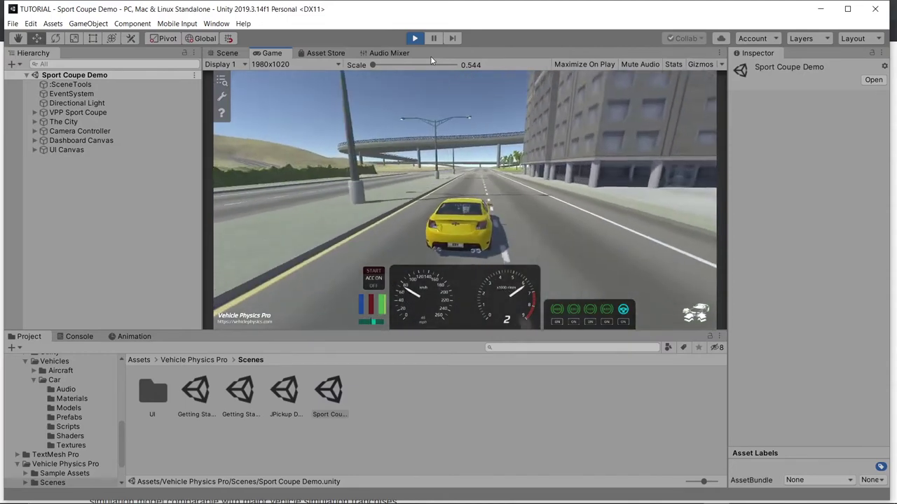
{"action": "key", "text": "a"}
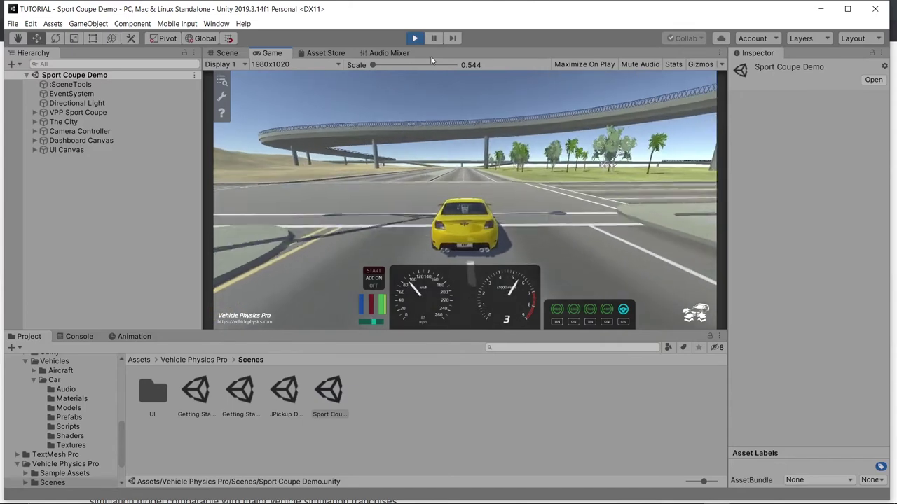
{"action": "key", "text": "a"}
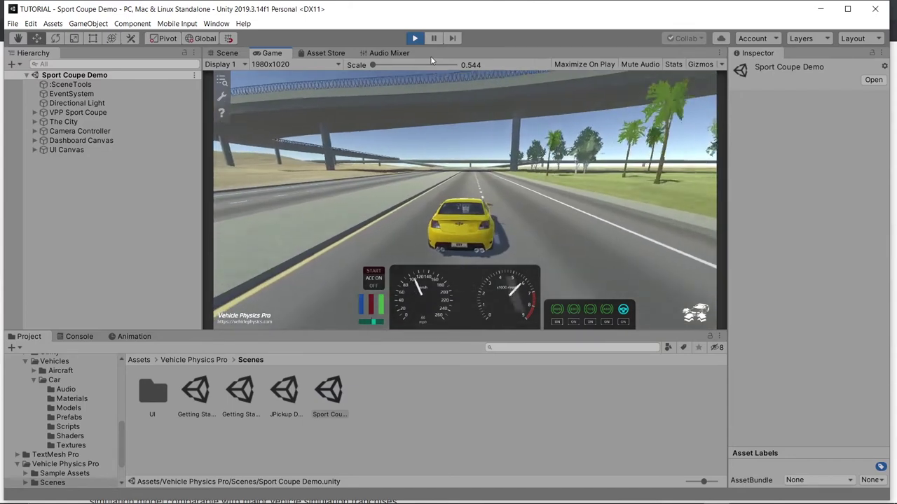
{"action": "key", "text": "a"}
{"action": "key", "text": "d"}
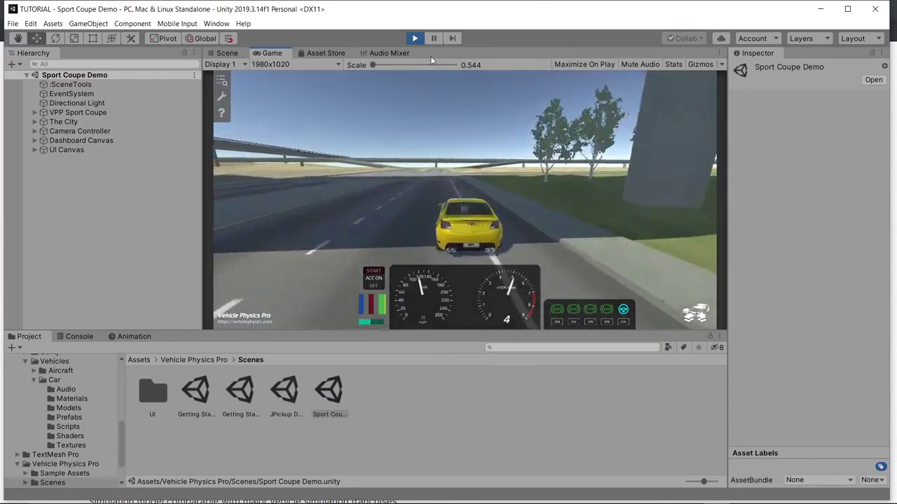
{"action": "key", "text": "s"}
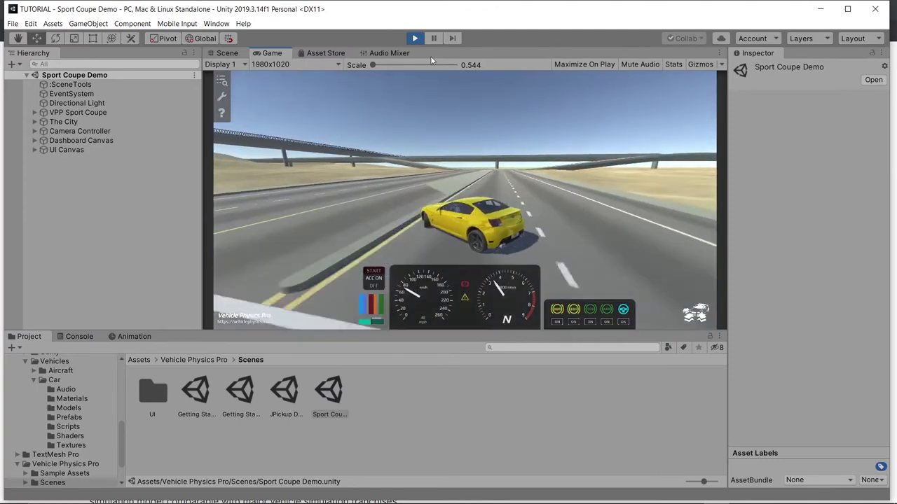
Step: Drive the coupe across the sand back onto the road toward the test track sign, and exit play mode
{"action": "key", "text": "w"}
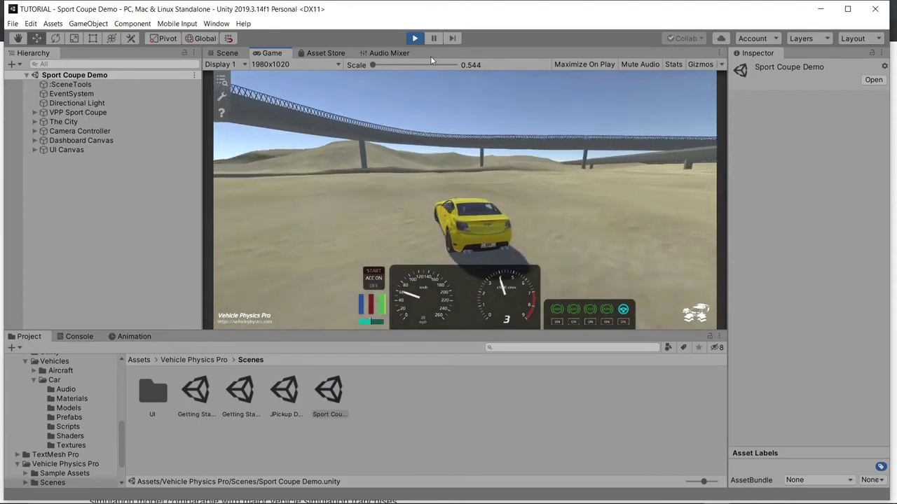
{"action": "key", "text": "a"}
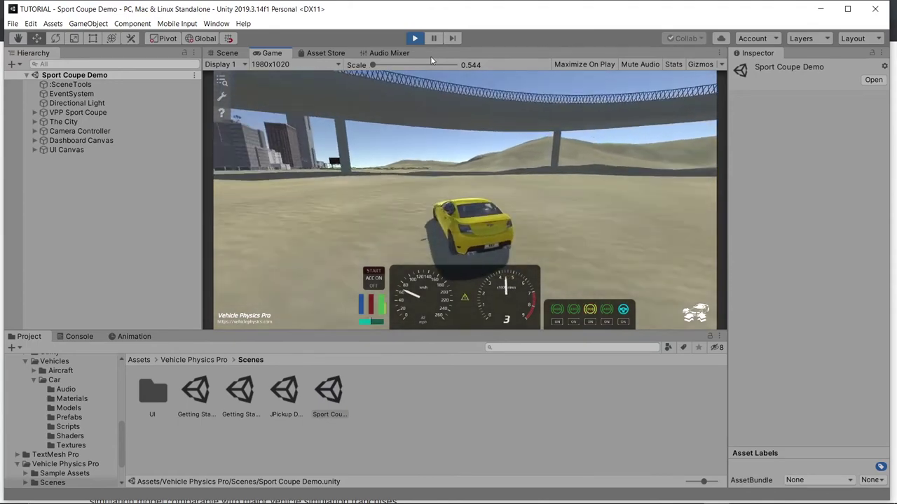
{"action": "key", "text": "a"}
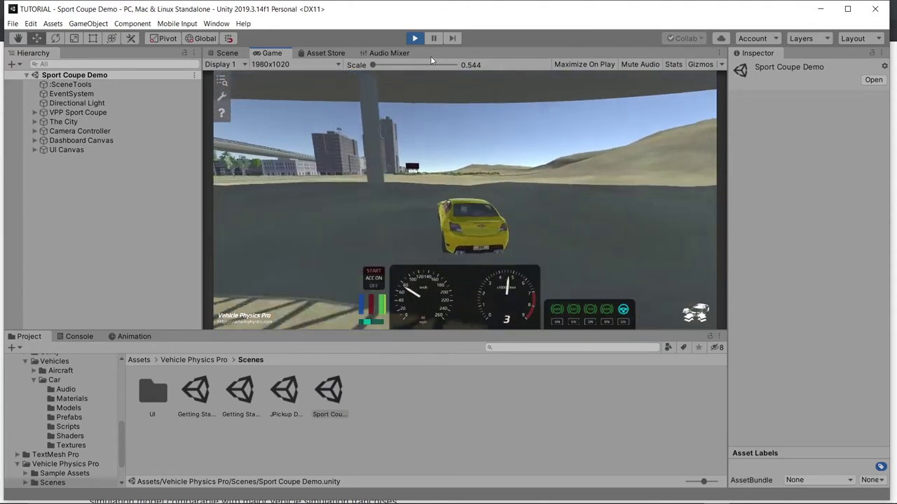
{"action": "key", "text": "a"}
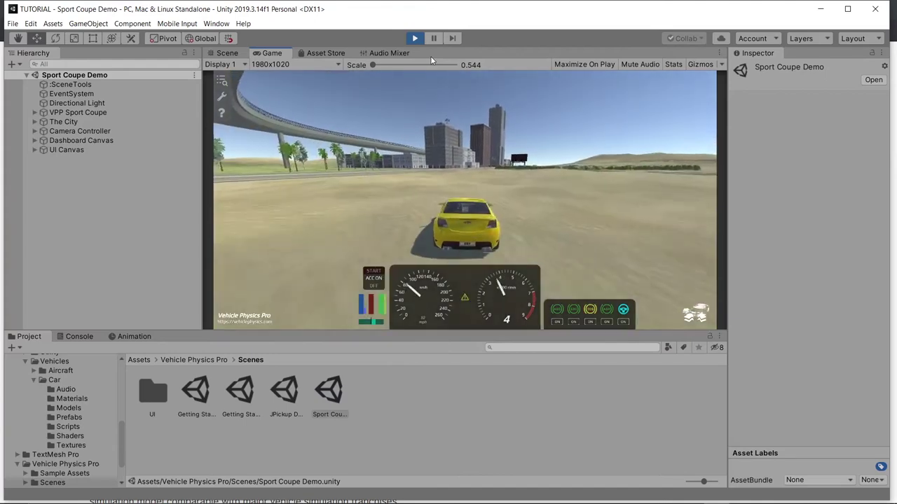
{"action": "key", "text": "a"}
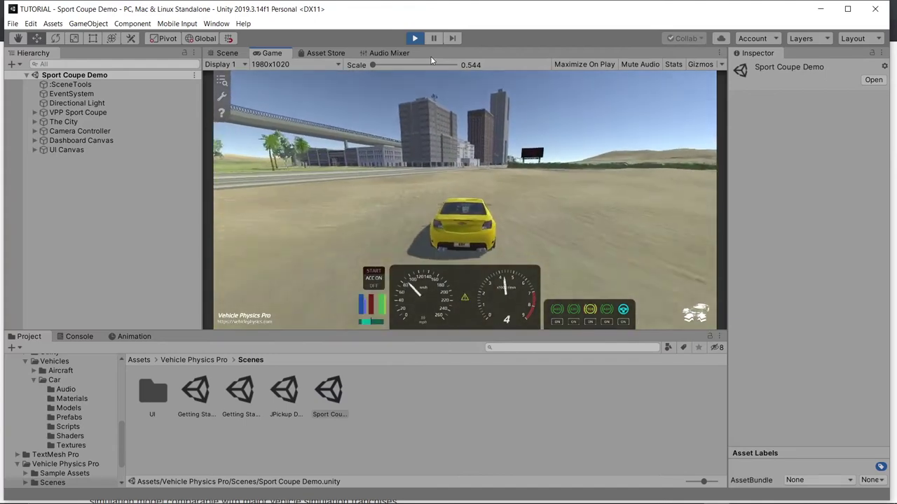
{"action": "key", "text": "d"}
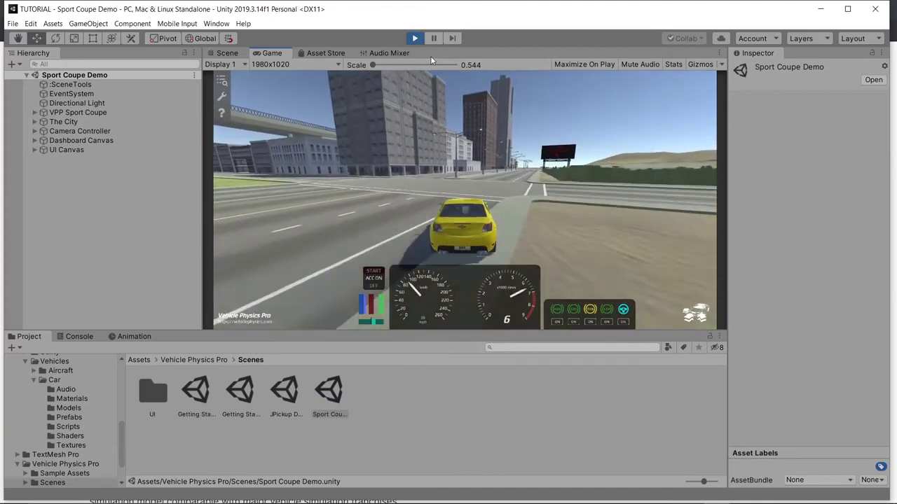
{"action": "key", "text": "d"}
{"action": "key", "text": "a"}
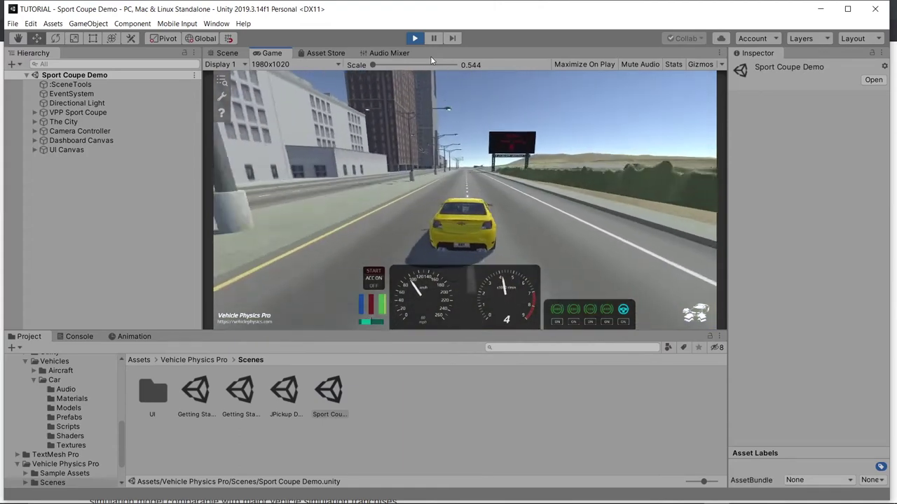
{"action": "left_click", "coordinate": [415, 39]}
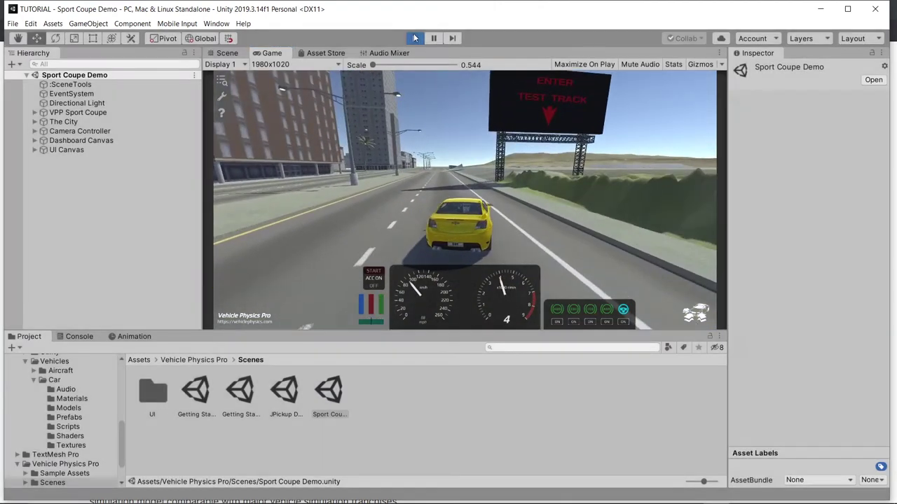
{"action": "left_click", "coordinate": [416, 38]}
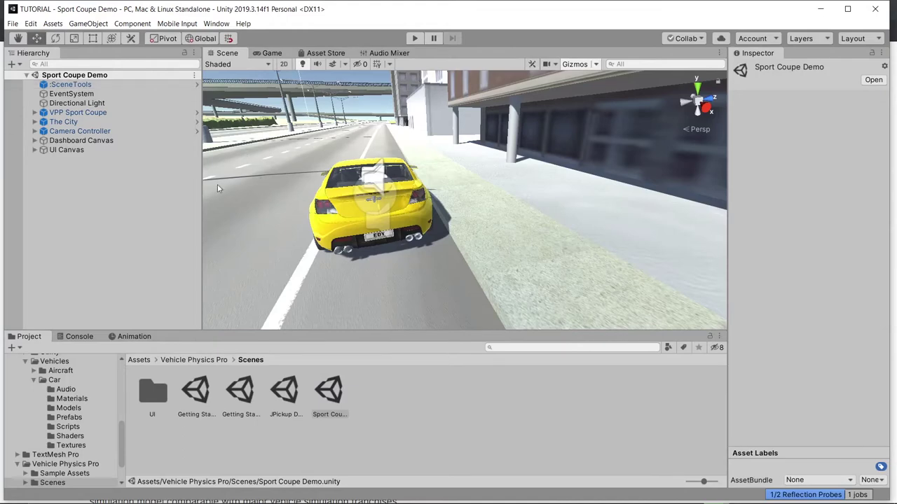
Step: Create an empty game object at the root of the demo scene and name it PLAYER CAR
{"action": "left_click", "coordinate": [100, 113]}
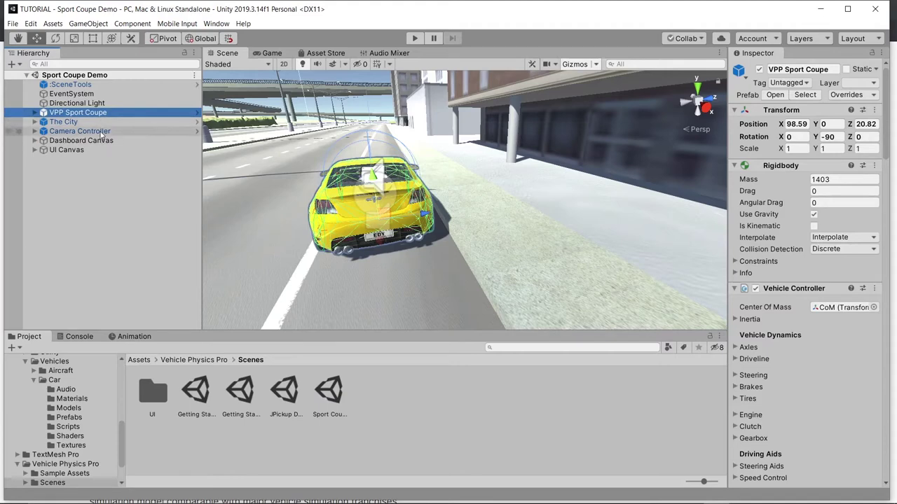
{"action": "left_click", "coordinate": [101, 132], "text": "shift"}
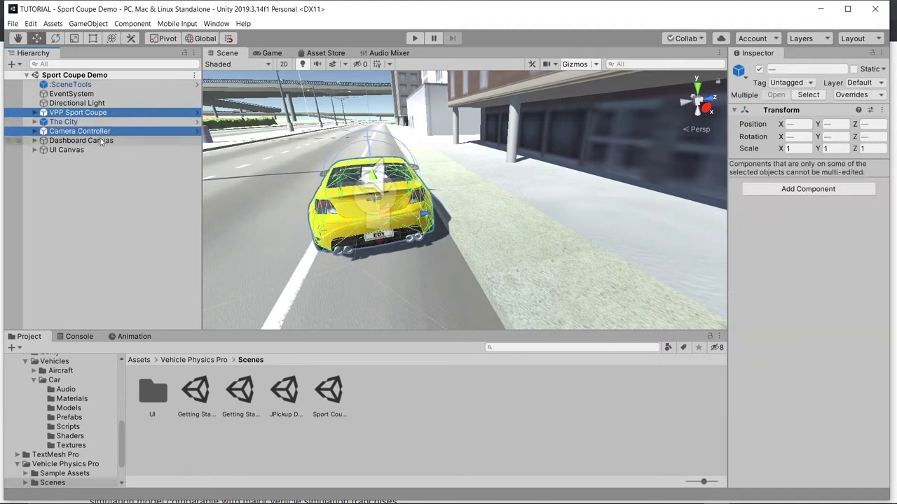
{"action": "left_click", "coordinate": [96, 187]}
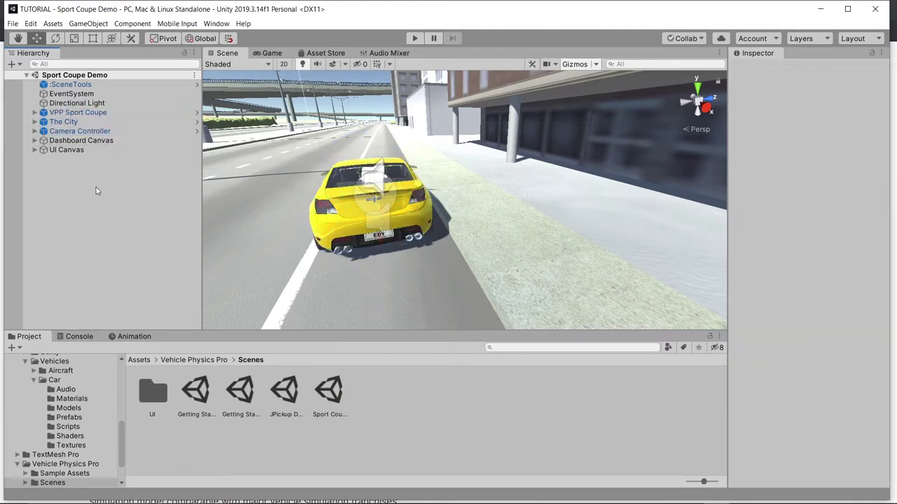
{"action": "right_click", "coordinate": [96, 187]}
{"action": "left_click", "coordinate": [140, 283]}
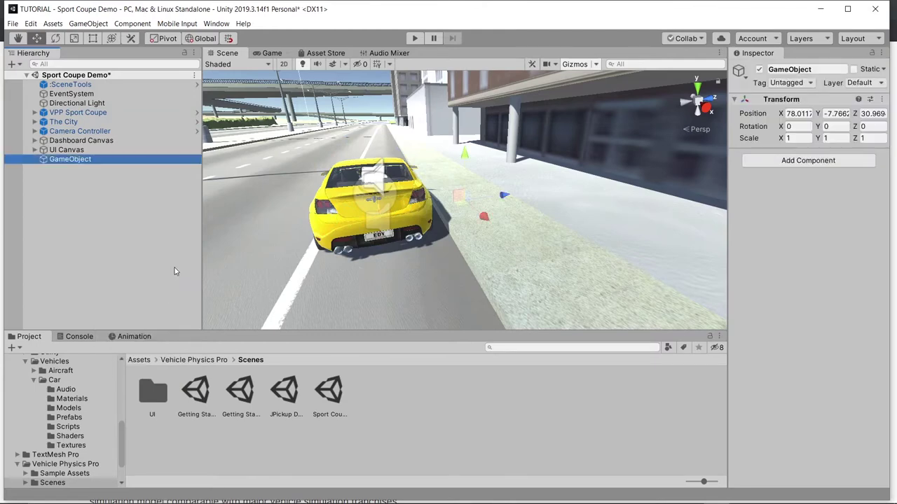
{"action": "key", "text": "F2"}
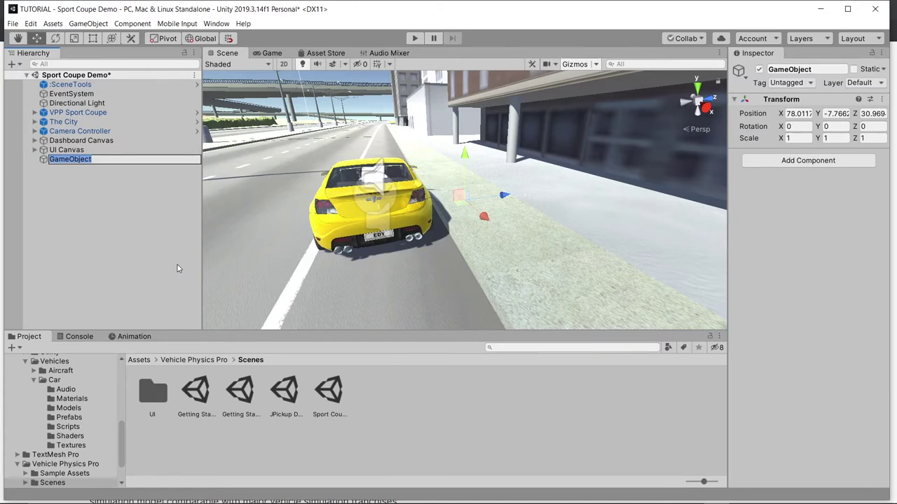
{"action": "type", "text": "PLAYER CAR"}
{"action": "key", "text": "Return"}
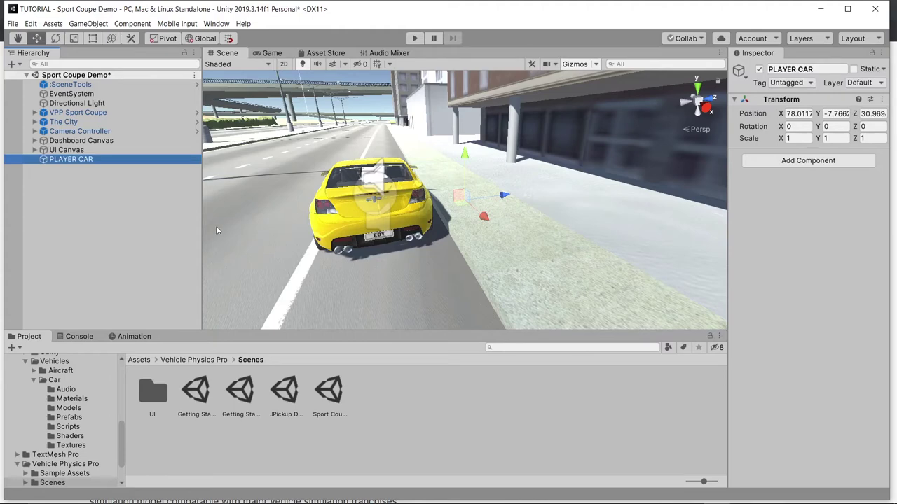
Step: Make VPP Sport Coupe, Camera Controller, Dashboard Canvas and UI Canvas children of PLAYER CAR, and collapse the group
{"action": "left_click", "coordinate": [98, 113]}
{"action": "left_click", "coordinate": [105, 132], "text": "ctrl"}
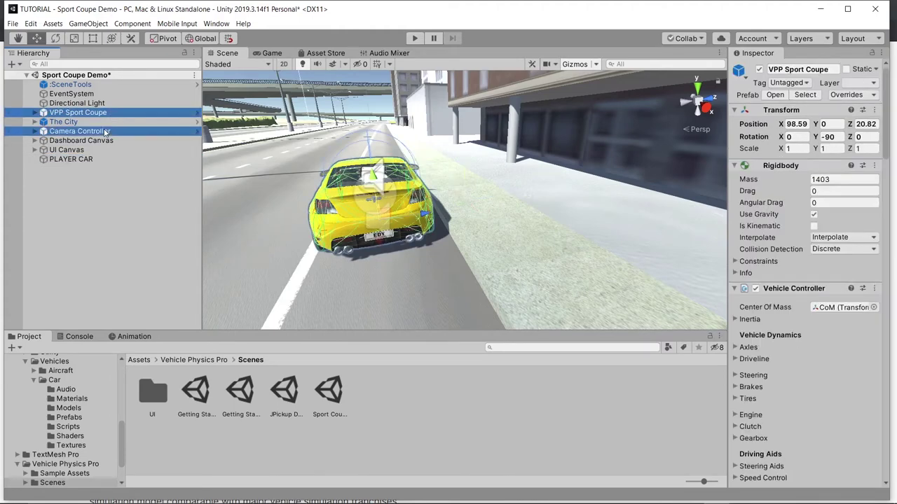
{"action": "left_click", "coordinate": [102, 140], "text": "ctrl"}
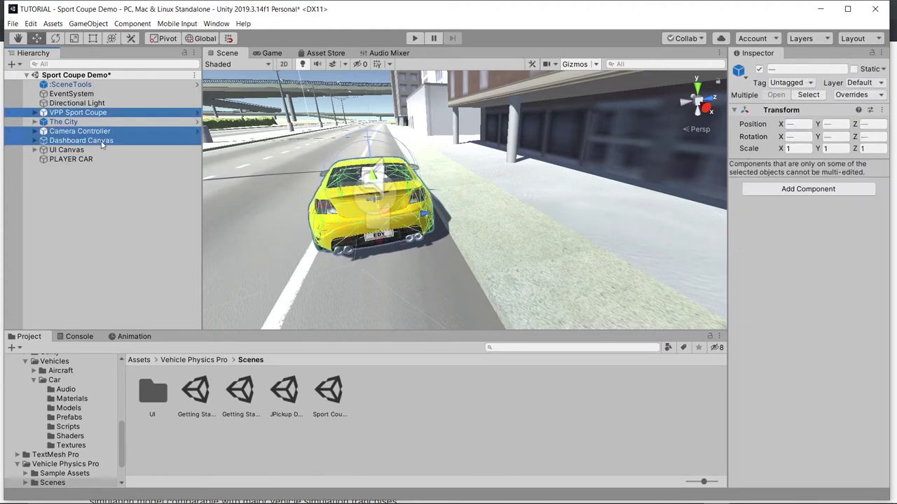
{"action": "left_click", "coordinate": [96, 150], "text": "ctrl"}
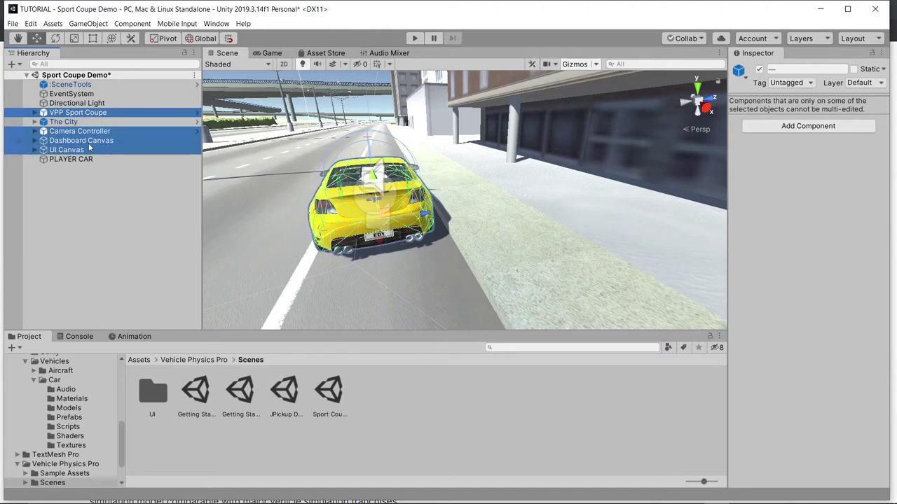
{"action": "left_click_drag", "start_coordinate": [98, 165], "coordinate": [96, 159]}
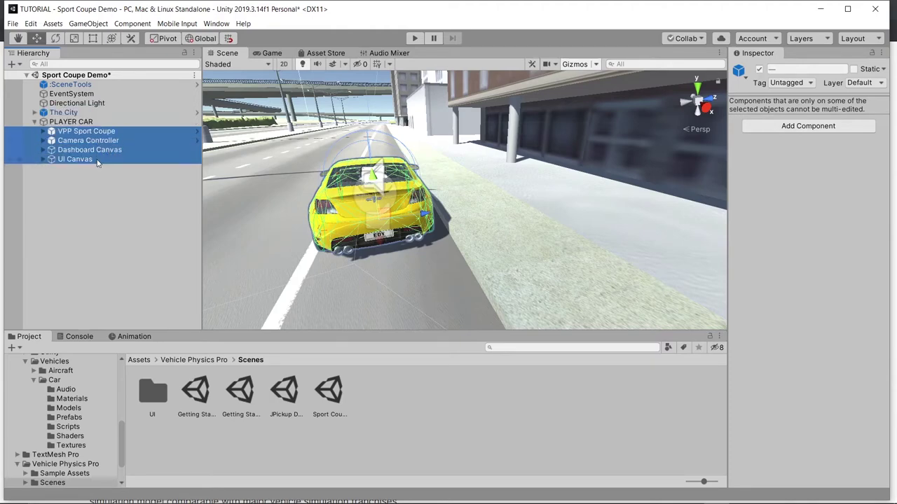
{"action": "left_click", "coordinate": [34, 123]}
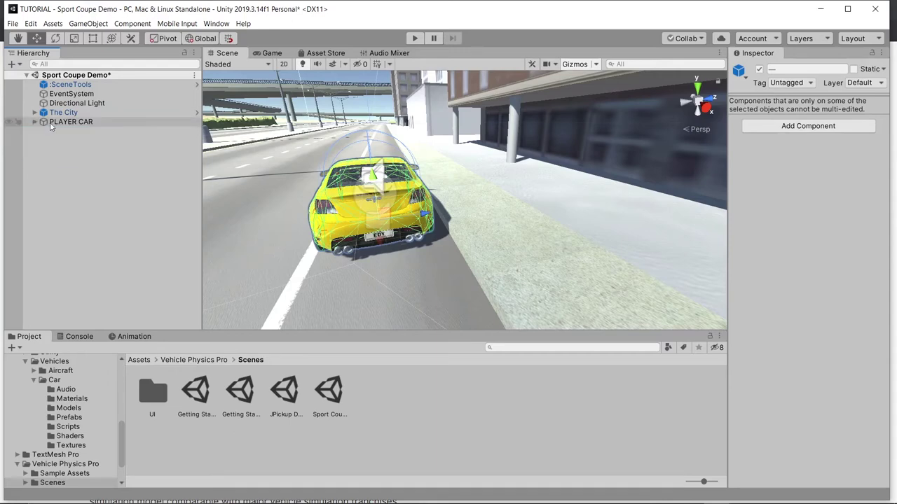
{"action": "left_click", "coordinate": [56, 123]}
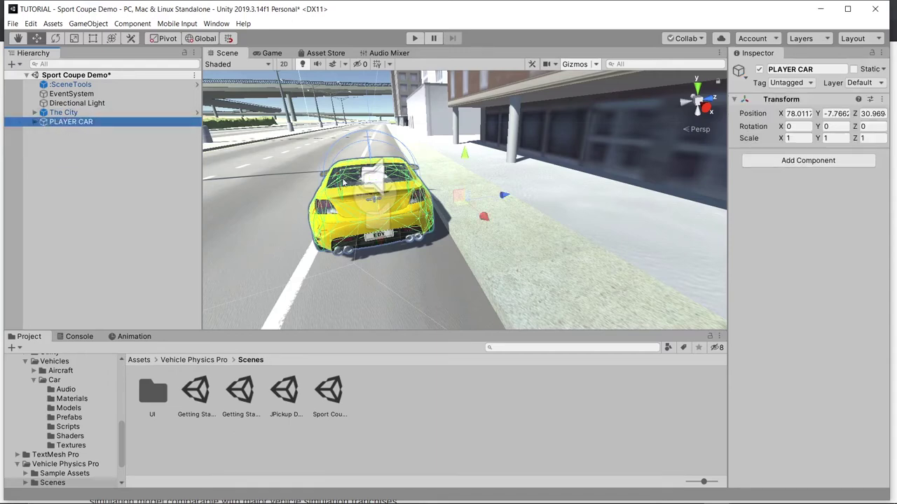
{"action": "right_click_drag", "start_coordinate": [423, 195], "coordinate": [381, 192]}
{"action": "mouse_move", "coordinate": [392, 242]}
{"action": "middle_mouse_down"}
{"action": "mouse_move", "coordinate": [435, 278]}
{"action": "mouse_move", "coordinate": [424, 256]}
{"action": "mouse_move", "coordinate": [405, 247]}
{"action": "middle_mouse_up"}
{"action": "mouse_move", "coordinate": [405, 247]}
{"action": "right_mouse_down"}
{"action": "mouse_move", "coordinate": [444, 254]}
{"action": "mouse_move", "coordinate": [390, 245]}
{"action": "mouse_move", "coordinate": [414, 242]}
{"action": "right_mouse_up"}
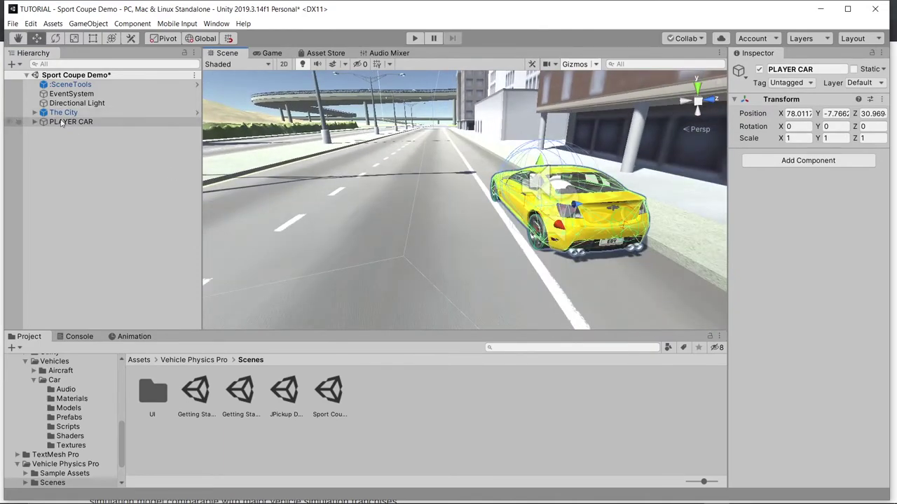
Step: Create a CARS folder in the project's Assets folder and save the PLAYER CAR object in it as a prefab
{"action": "left_click", "coordinate": [143, 360]}
{"action": "right_click", "coordinate": [306, 440]}
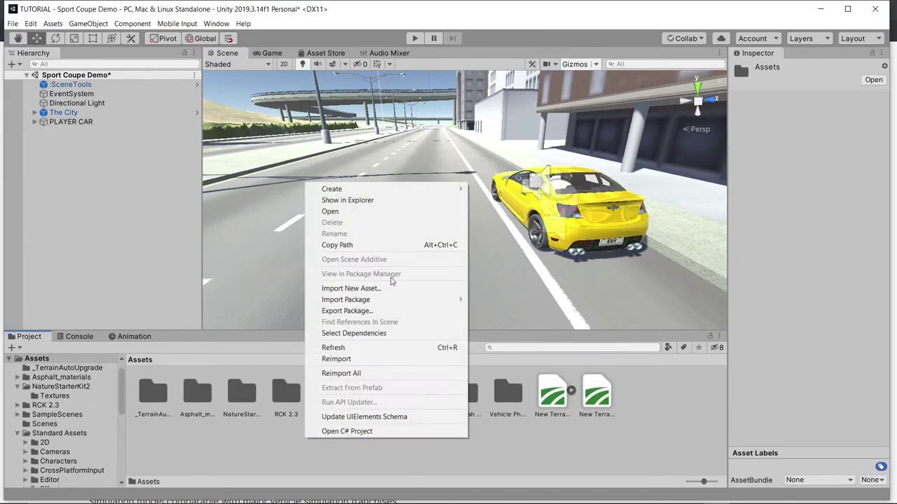
{"action": "mouse_move", "coordinate": [368, 190]}
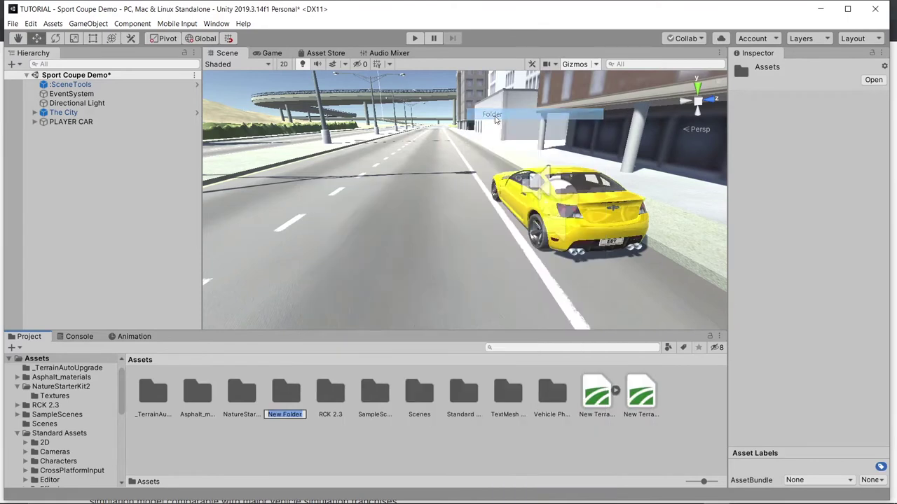
{"action": "left_click", "coordinate": [496, 114]}
{"action": "type", "text": "CARS"}
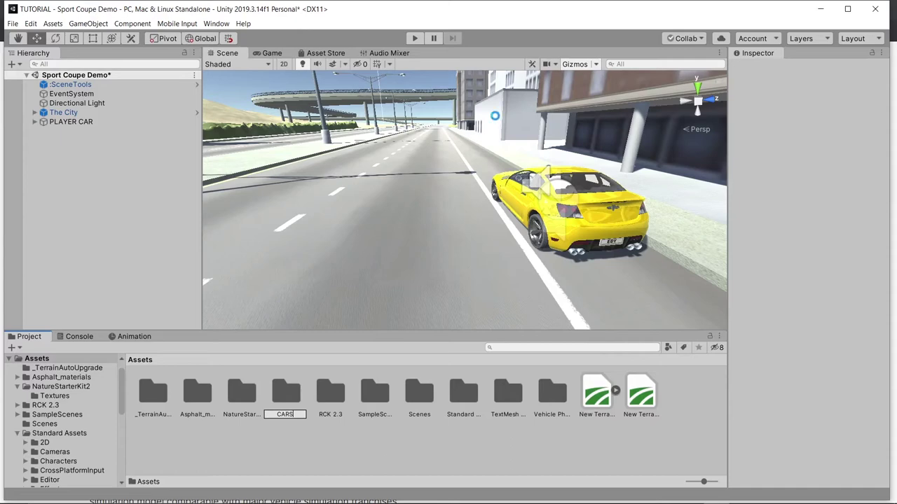
{"action": "key", "text": "Return"}
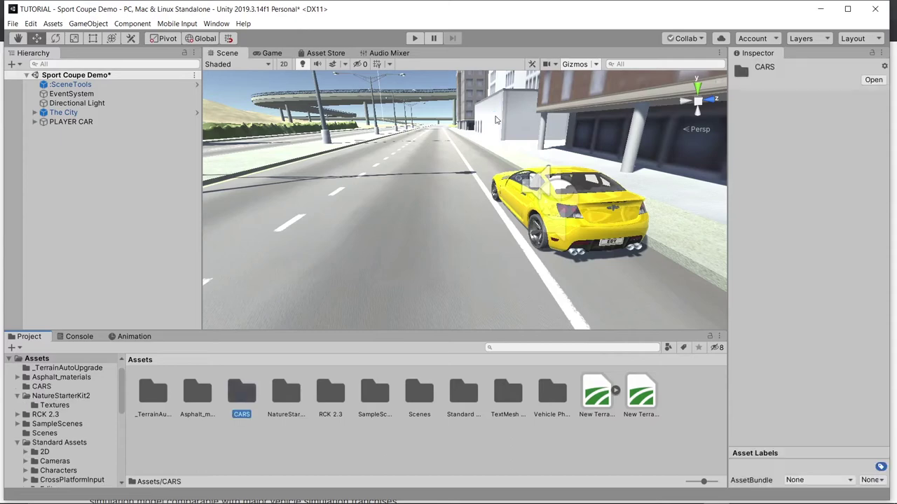
{"action": "double_click", "coordinate": [249, 405]}
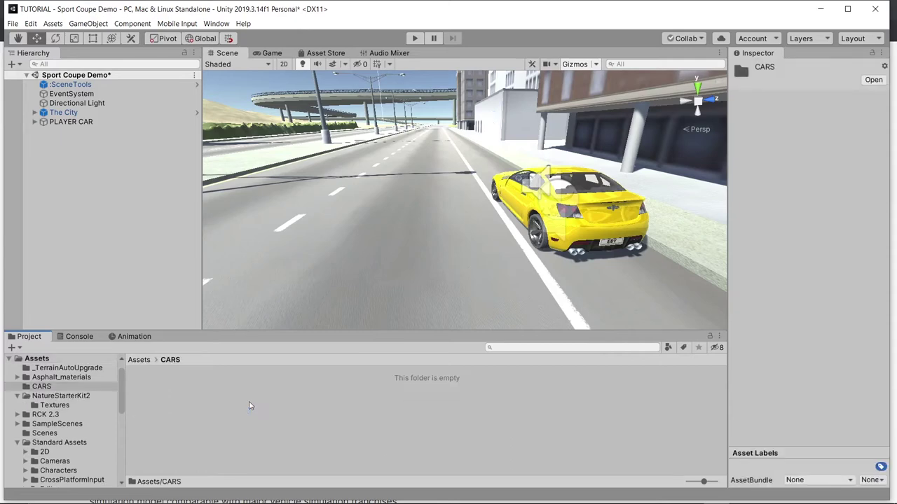
{"action": "left_click_drag", "start_coordinate": [51, 124], "coordinate": [180, 398]}
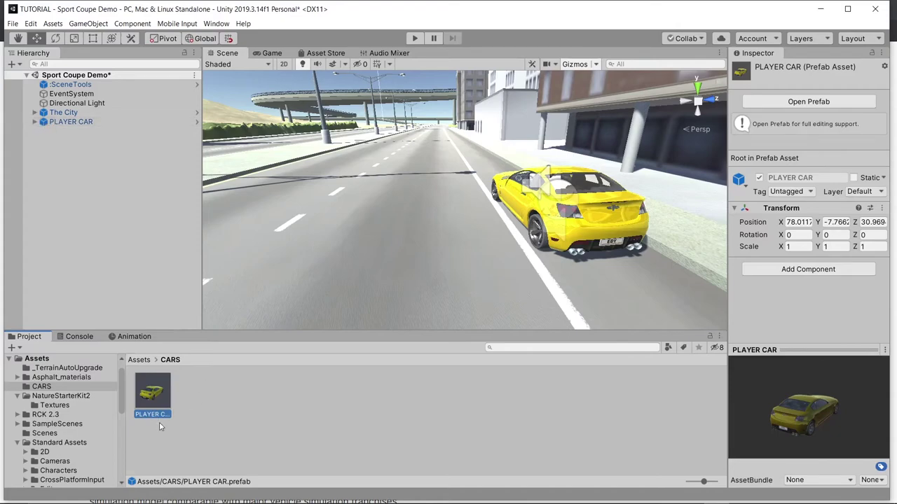
Step: Open SampleScene from the project's Scenes folder without saving the changes to the Sport Coupe Demo scene
{"action": "right_click_drag", "start_coordinate": [537, 212], "coordinate": [348, 162]}
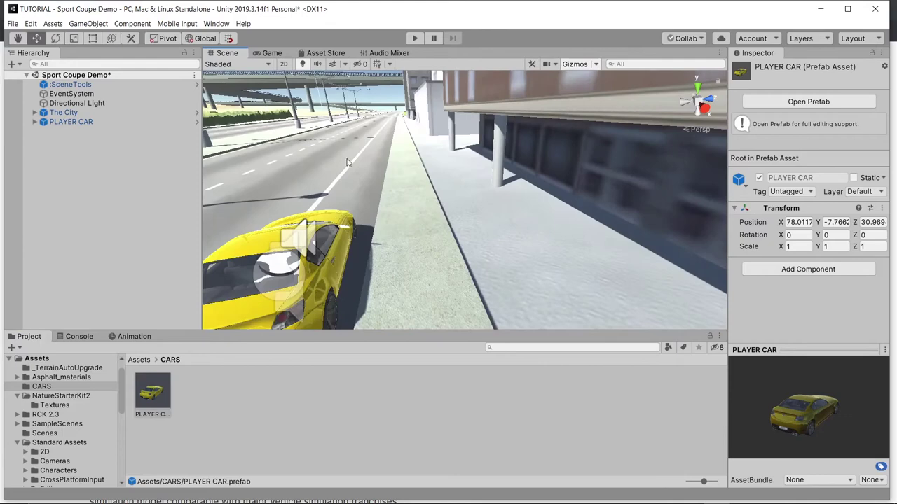
{"action": "left_click", "coordinate": [148, 361]}
{"action": "double_click", "coordinate": [425, 403]}
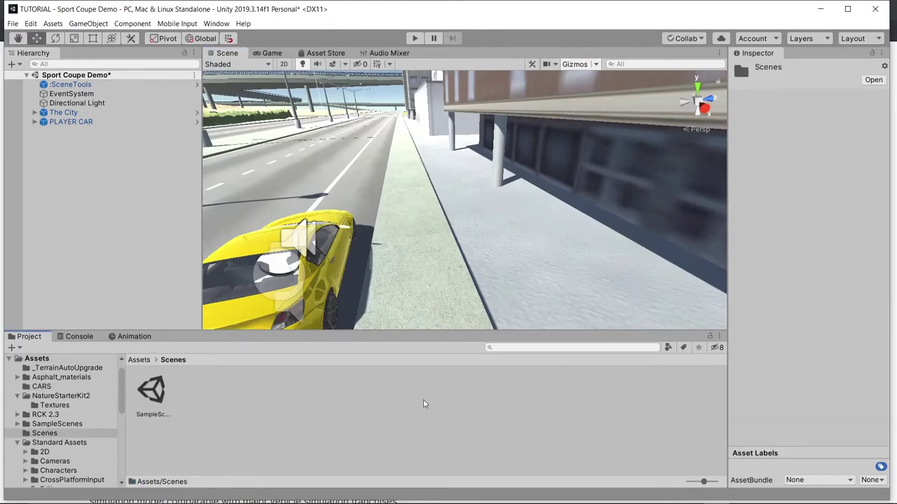
{"action": "left_click", "coordinate": [159, 382]}
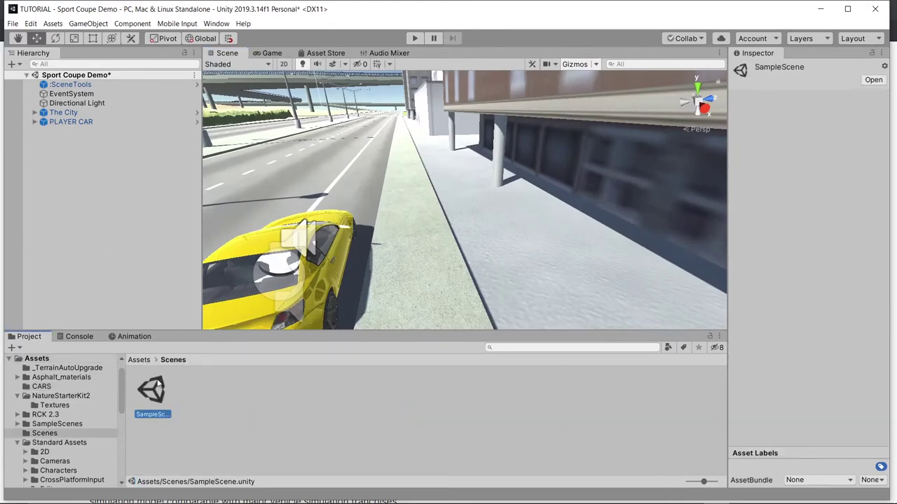
{"action": "double_click", "coordinate": [159, 382]}
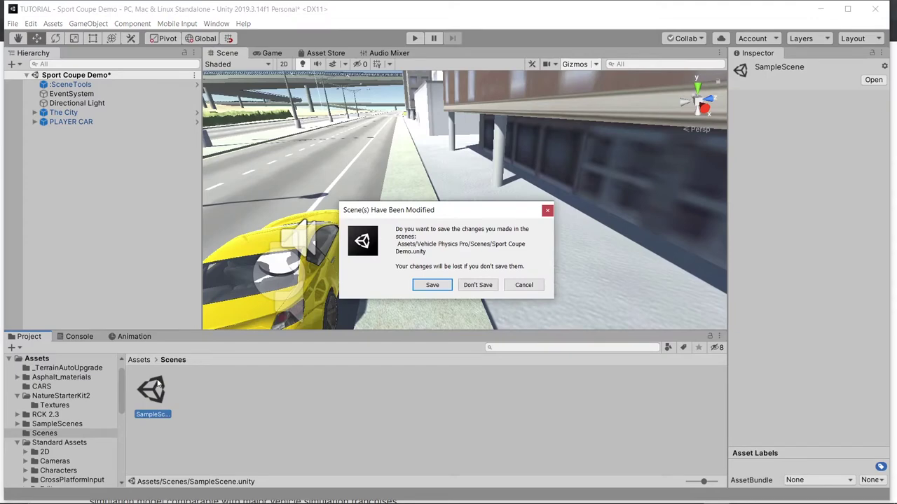
{"action": "left_click", "coordinate": [476, 285]}
Step: Find the CarWaypointBased car on the dirt track and examine the area around it
{"action": "right_click_drag", "start_coordinate": [477, 288], "coordinate": [316, 227]}
{"action": "middle_click_drag", "start_coordinate": [316, 227], "coordinate": [243, 296]}
{"action": "right_click_drag", "start_coordinate": [243, 296], "coordinate": [617, 226]}
{"action": "middle_click_drag", "start_coordinate": [616, 226], "coordinate": [539, 346]}
{"action": "middle_click_drag", "start_coordinate": [645, 225], "coordinate": [707, 138]}
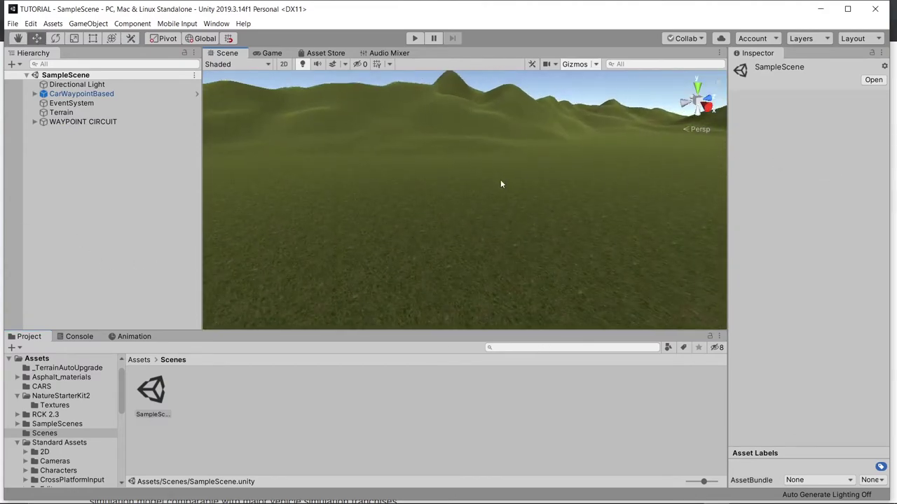
{"action": "key", "text": "f"}
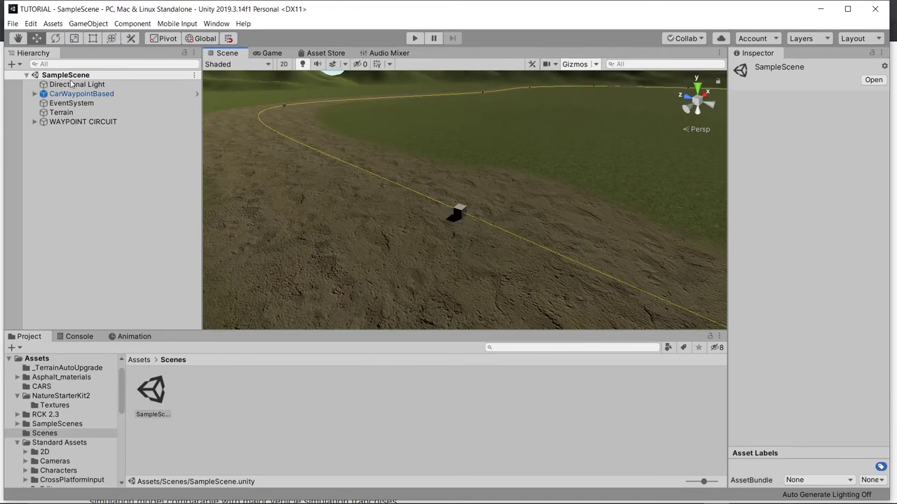
{"action": "left_click", "coordinate": [86, 97]}
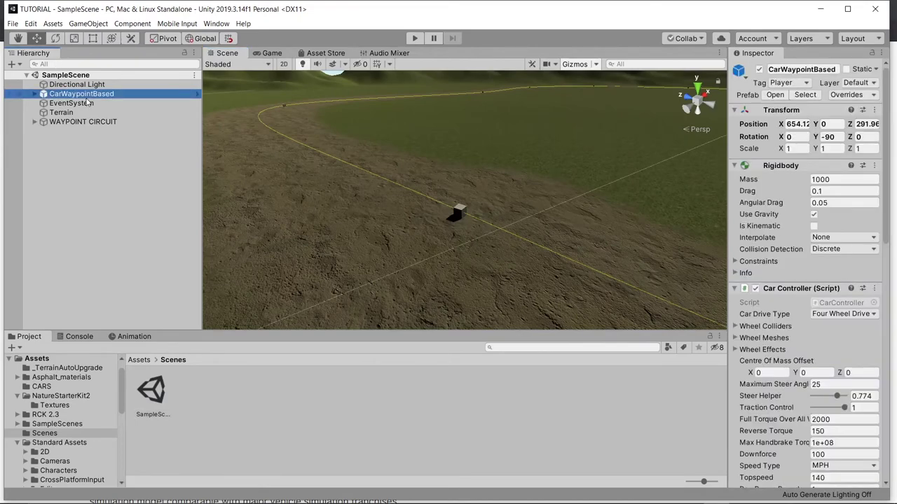
{"action": "double_click", "coordinate": [85, 97]}
{"action": "right_click_drag", "start_coordinate": [633, 158], "coordinate": [575, 182]}
{"action": "middle_click_drag", "start_coordinate": [575, 183], "coordinate": [465, 130]}
{"action": "right_click_drag", "start_coordinate": [465, 130], "coordinate": [318, 159]}
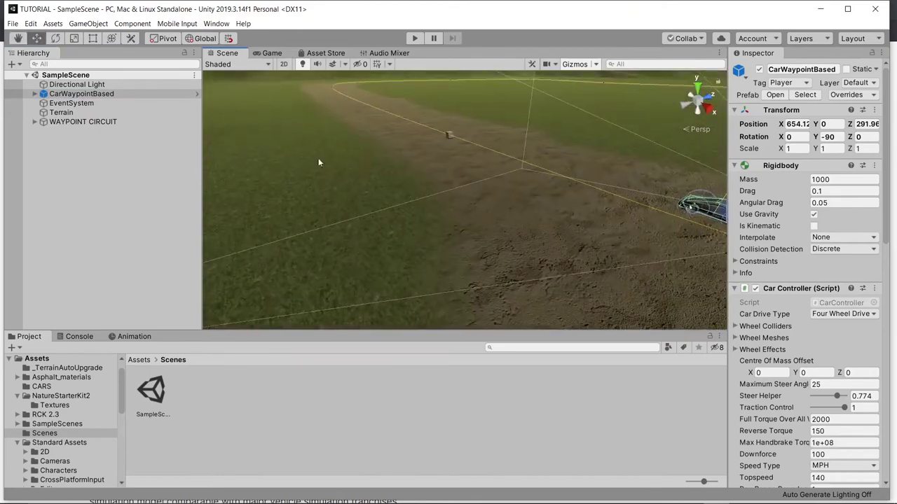
Step: Place the PLAYER CAR prefab from the CARS folder onto the dirt track near the waypoint car
{"action": "left_click", "coordinate": [143, 362]}
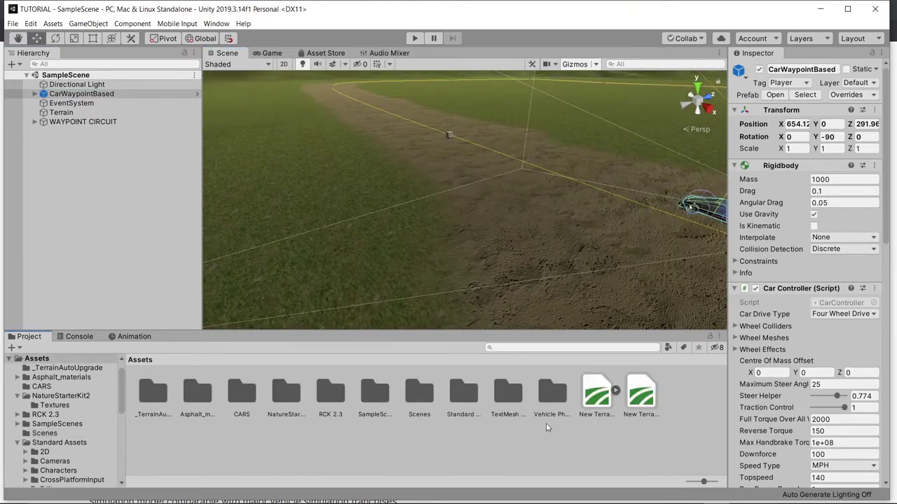
{"action": "left_click", "coordinate": [248, 388]}
{"action": "double_click", "coordinate": [246, 391]}
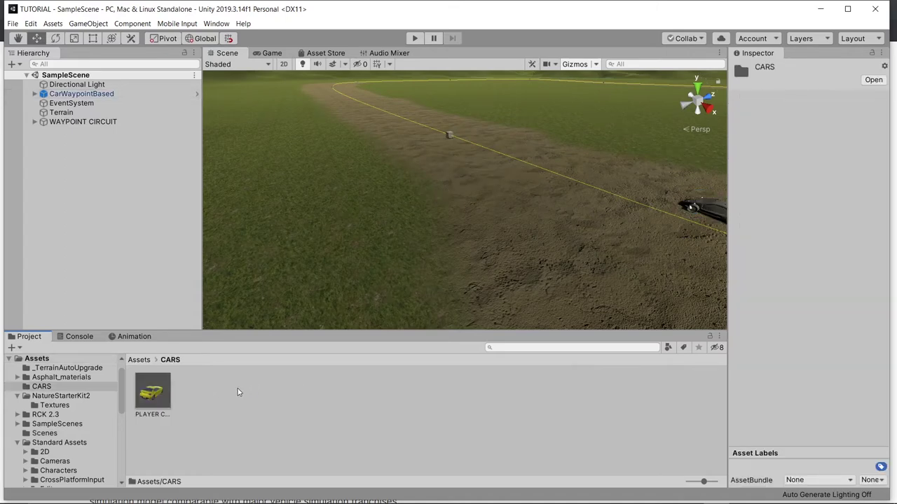
{"action": "left_click_drag", "start_coordinate": [152, 390], "coordinate": [609, 287]}
{"action": "left_click_drag", "start_coordinate": [651, 265], "coordinate": [618, 276]}
Step: Move PLAYER CAR onto the ground beside the waypoint car, at about X 626.39, Y -7.7, Z 290.1
{"action": "scroll", "coordinate": [618, 275], "scroll_direction": "down", "scroll_amount": 2}
{"action": "scroll", "coordinate": [609, 246], "scroll_direction": "down", "scroll_amount": 4}
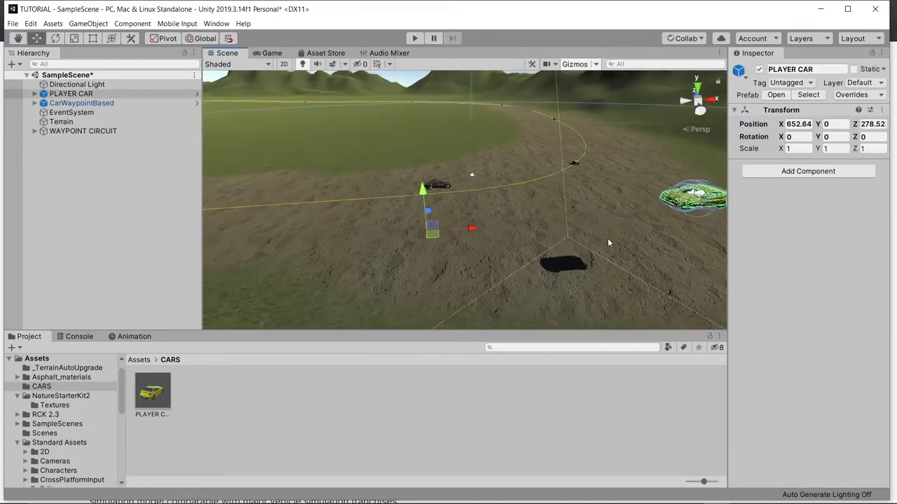
{"action": "left_click_drag", "start_coordinate": [472, 226], "coordinate": [375, 196]}
{"action": "left_click_drag", "start_coordinate": [299, 186], "coordinate": [345, 202]}
{"action": "left_click_drag", "start_coordinate": [386, 229], "coordinate": [482, 208]}
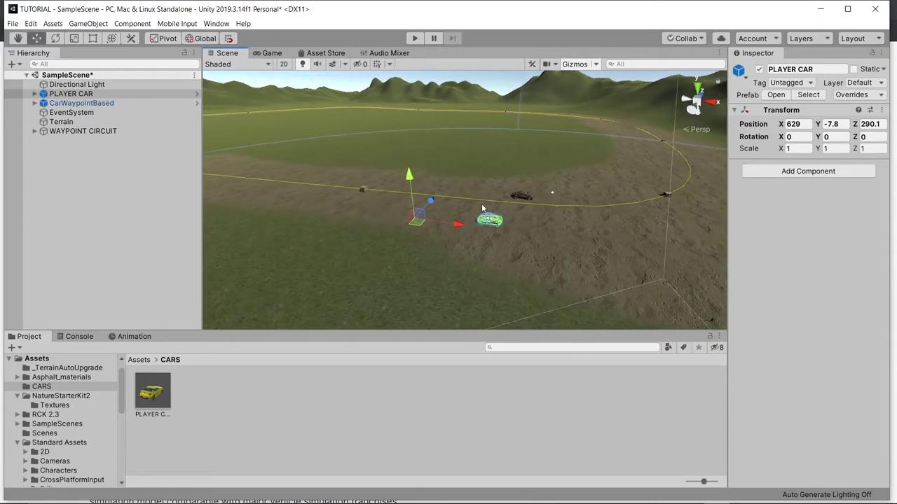
{"action": "middle_click_drag", "start_coordinate": [482, 208], "coordinate": [390, 201]}
{"action": "scroll", "coordinate": [392, 199], "scroll_direction": "up", "scroll_amount": 8}
{"action": "left_click_drag", "start_coordinate": [423, 196], "coordinate": [573, 196], "text": "alt"}
{"action": "left_click_drag", "start_coordinate": [352, 246], "coordinate": [276, 193]}
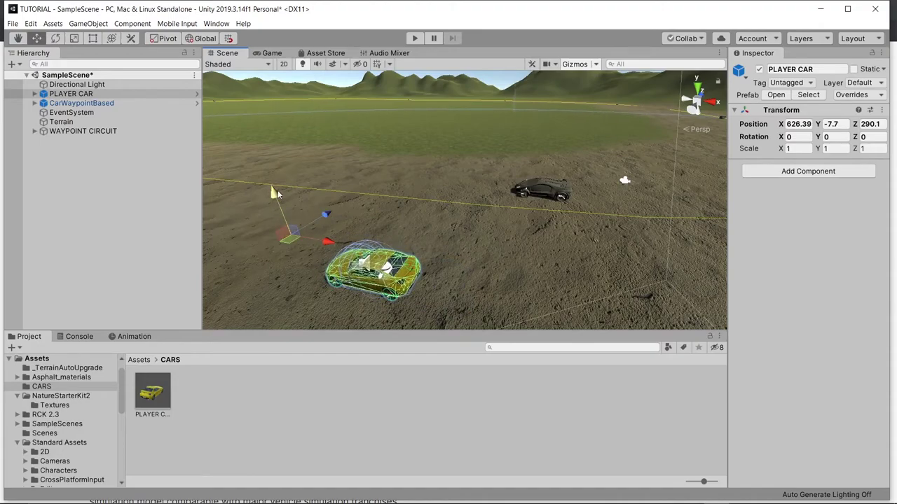
Step: Play the scene with both cars, dismiss the Quick Start message, and exit play mode
{"action": "right_click_drag", "start_coordinate": [297, 194], "coordinate": [506, 223]}
{"action": "middle_click_drag", "start_coordinate": [426, 198], "coordinate": [441, 139]}
{"action": "right_click_drag", "start_coordinate": [543, 135], "coordinate": [529, 67]}
{"action": "scroll", "coordinate": [509, 122], "scroll_direction": "up", "scroll_amount": 2}
{"action": "left_click_drag", "start_coordinate": [530, 67], "coordinate": [419, 78], "text": "alt"}
{"action": "left_click", "coordinate": [415, 38]}
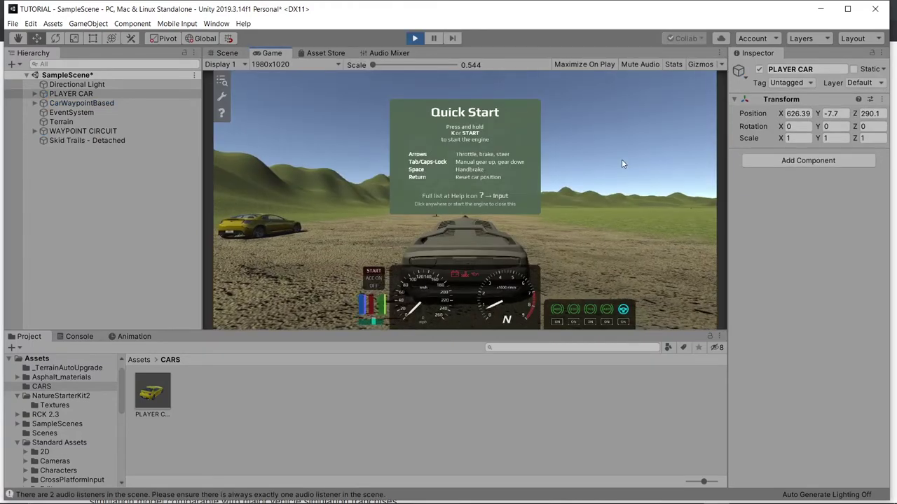
{"action": "left_click", "coordinate": [622, 163]}
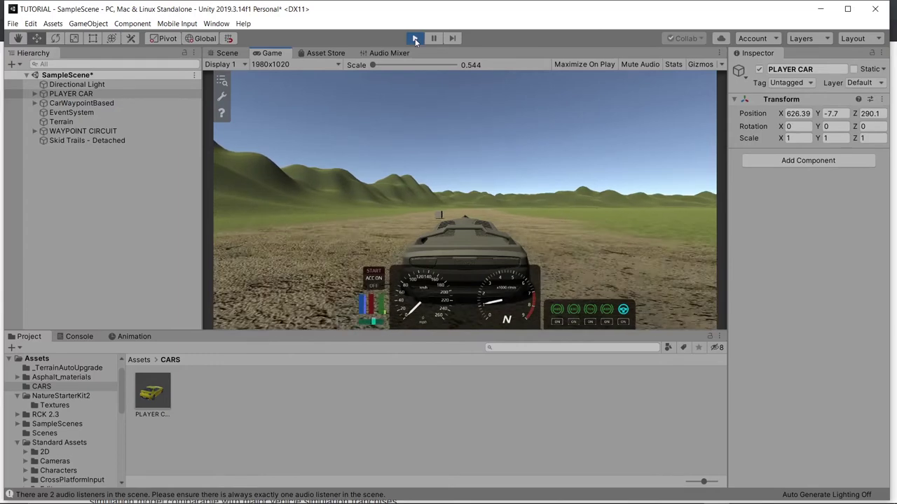
{"action": "left_click", "coordinate": [415, 38]}
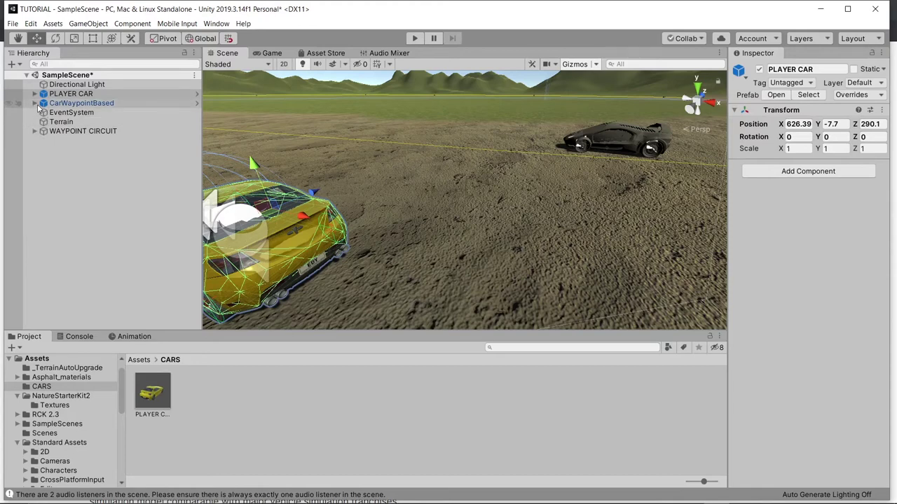
Step: Delete the Camera child of CarWaypointBased and collapse the car's hierarchy
{"action": "left_click", "coordinate": [70, 103]}
{"action": "left_click", "coordinate": [35, 103]}
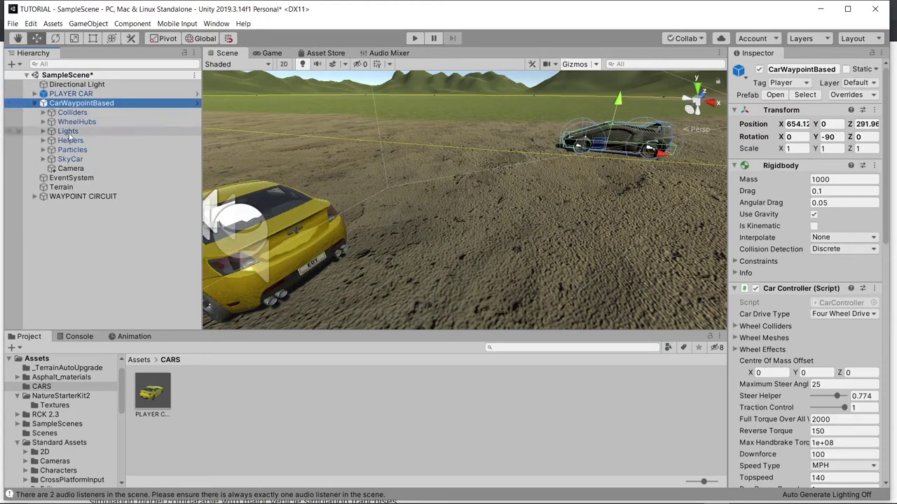
{"action": "left_click", "coordinate": [72, 169]}
{"action": "right_click", "coordinate": [75, 171]}
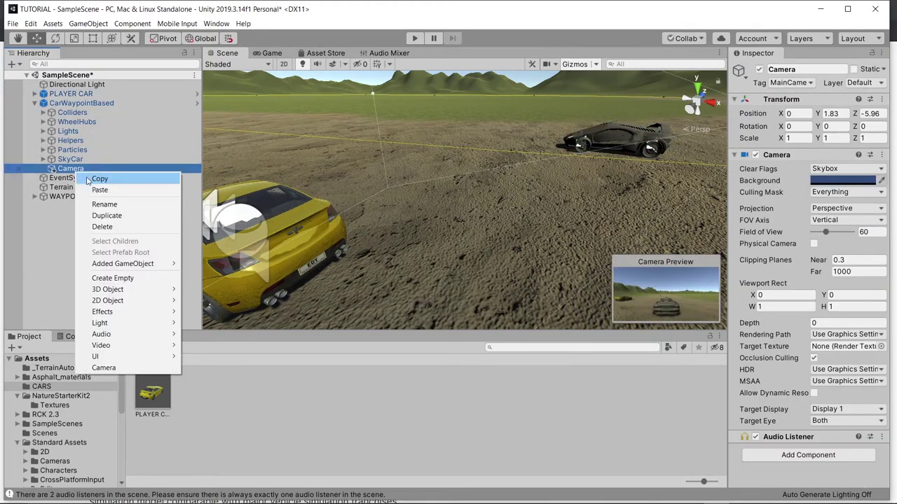
{"action": "left_click", "coordinate": [137, 229]}
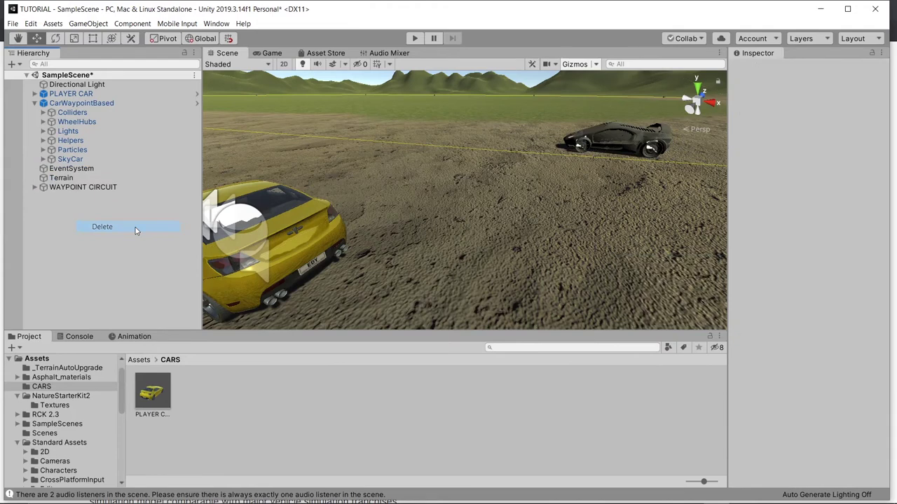
{"action": "left_click", "coordinate": [33, 103]}
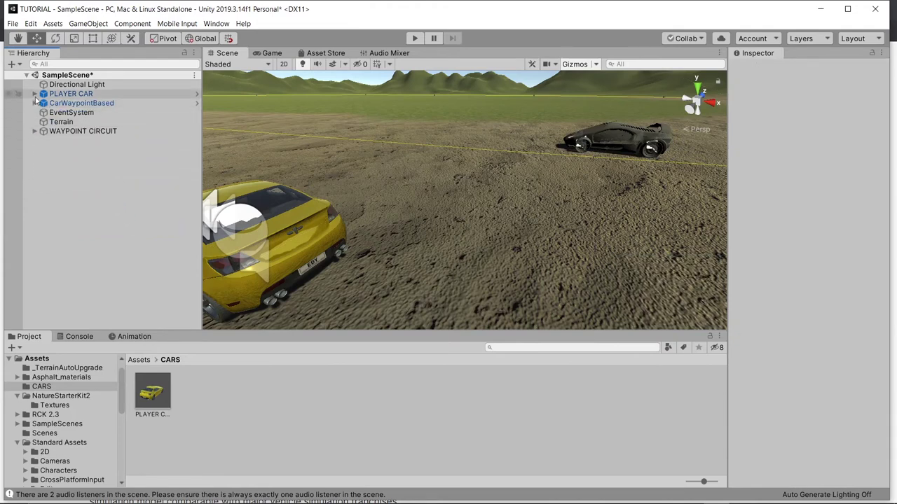
Step: Play the scene, switch the player car to the chase camera, drive it across the terrain, and exit play mode
{"action": "left_click", "coordinate": [34, 94]}
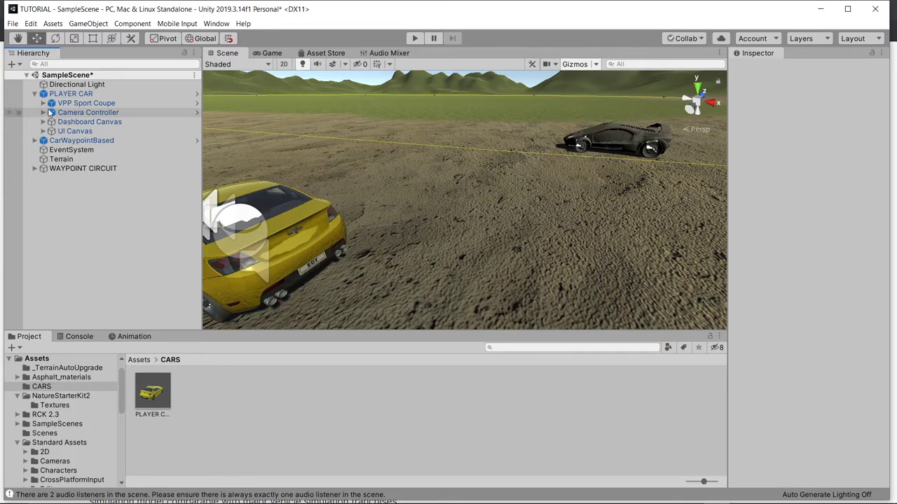
{"action": "left_click", "coordinate": [70, 94]}
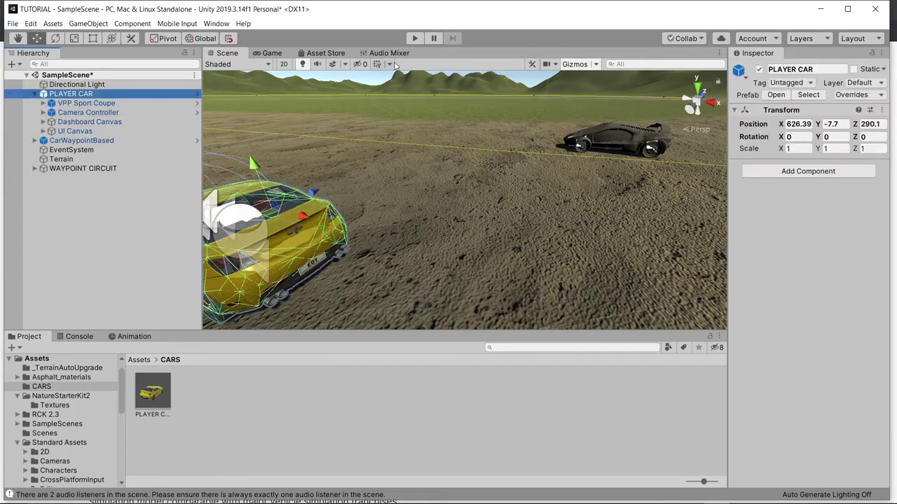
{"action": "left_click", "coordinate": [418, 40]}
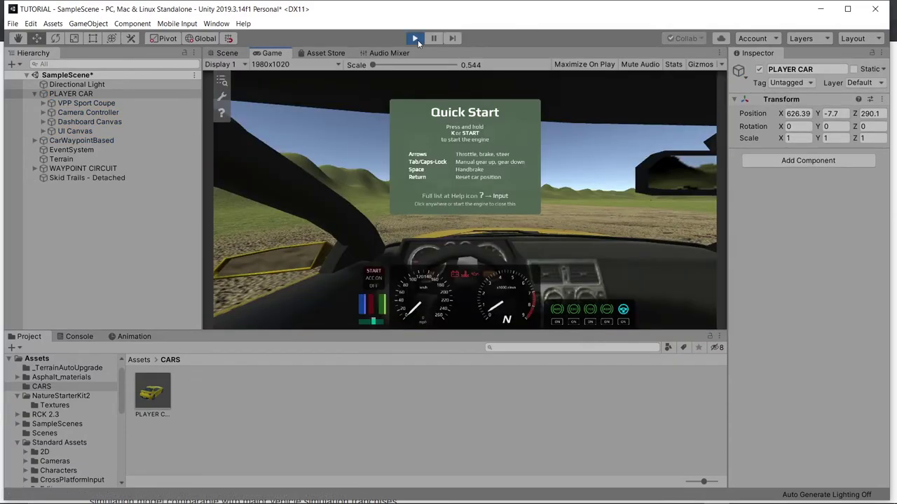
{"action": "key", "text": "c"}
{"action": "key", "text": "c"}
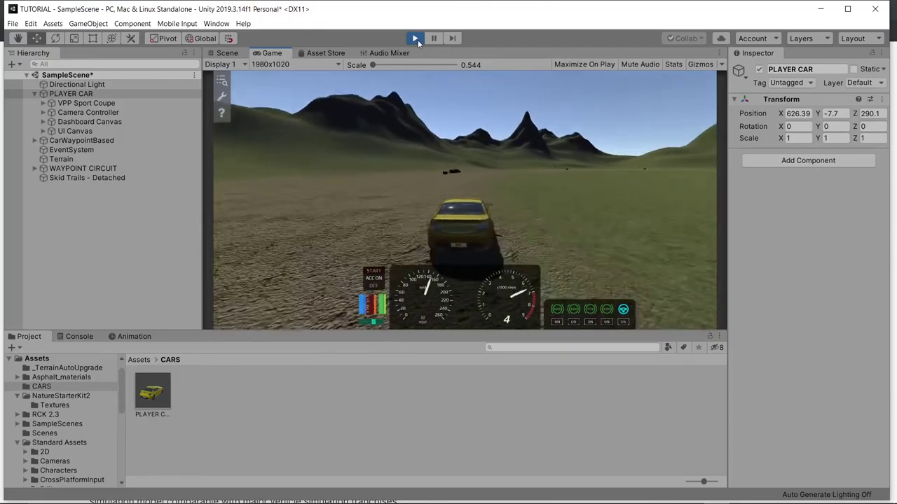
{"action": "key", "text": "Right"}
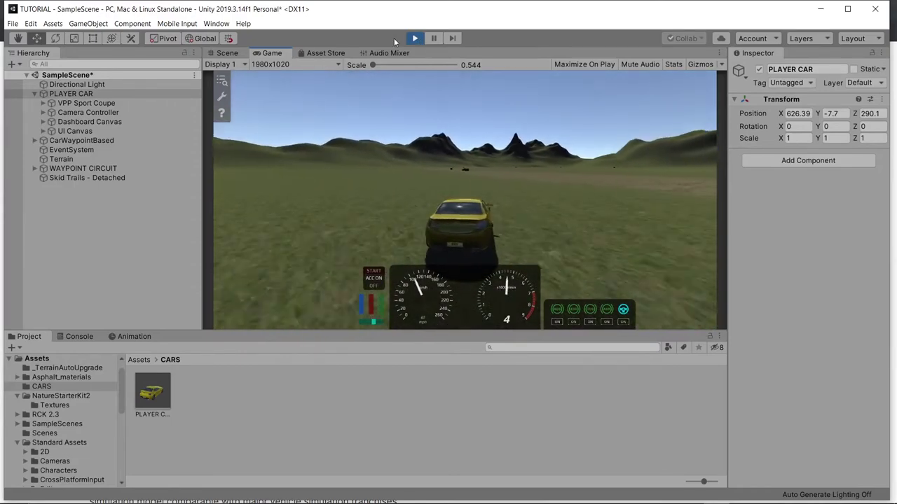
{"action": "left_click", "coordinate": [414, 37]}
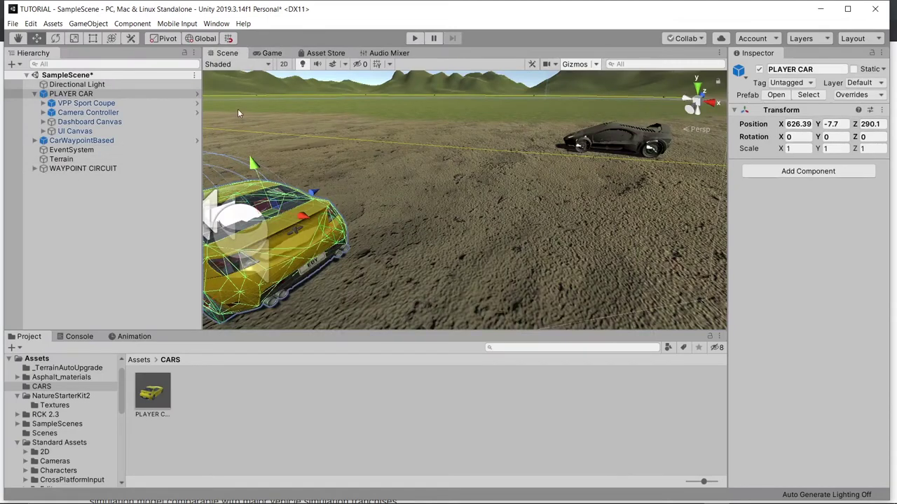
Step: Examine PLAYER CAR's on-screen gauges and panels in the scene, and expand its UI Canvas and Dashboard Canvas
{"action": "left_click", "coordinate": [48, 133]}
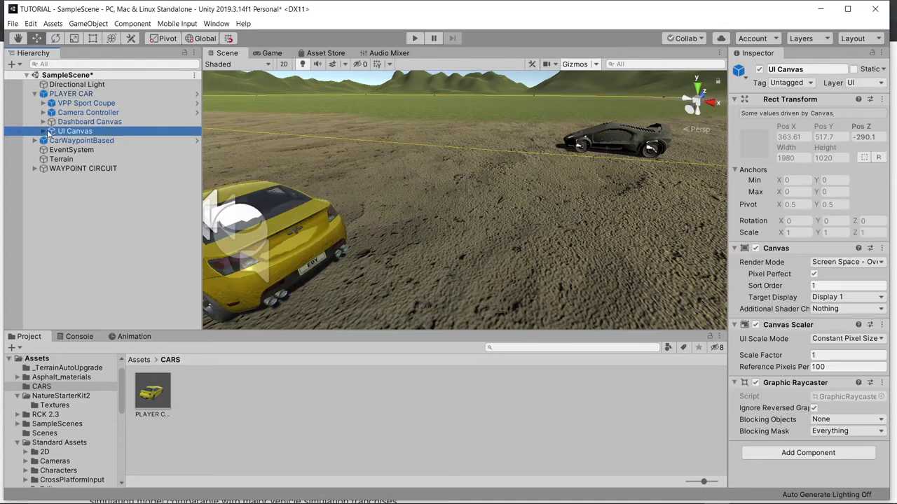
{"action": "left_click", "coordinate": [43, 132]}
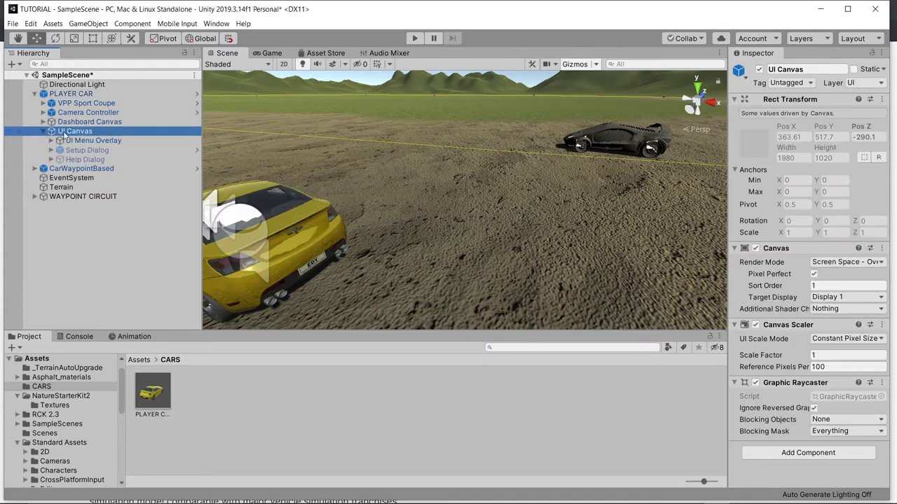
{"action": "double_click", "coordinate": [70, 132]}
{"action": "left_click_drag", "start_coordinate": [386, 215], "coordinate": [400, 131], "text": "alt"}
{"action": "left_click_drag", "start_coordinate": [338, 127], "coordinate": [438, 119], "text": "alt"}
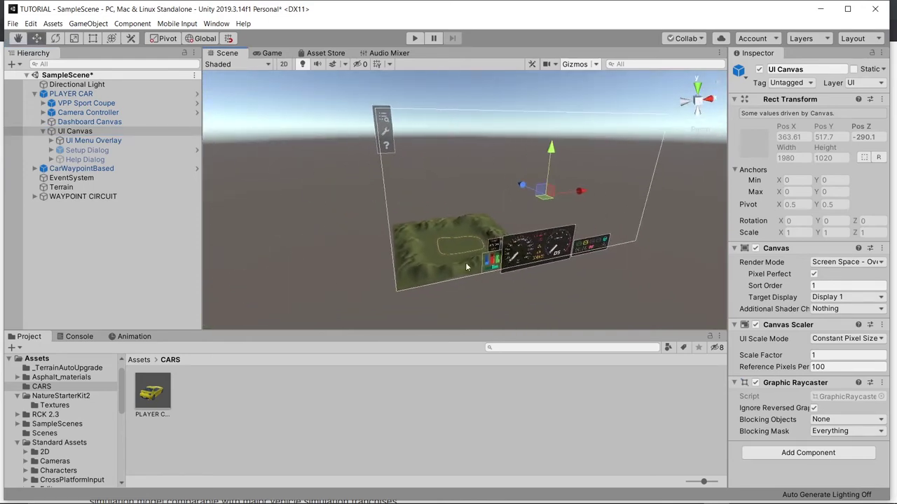
{"action": "middle_click_drag", "start_coordinate": [566, 242], "coordinate": [405, 213]}
{"action": "scroll", "coordinate": [405, 213], "scroll_direction": "up", "scroll_amount": 7}
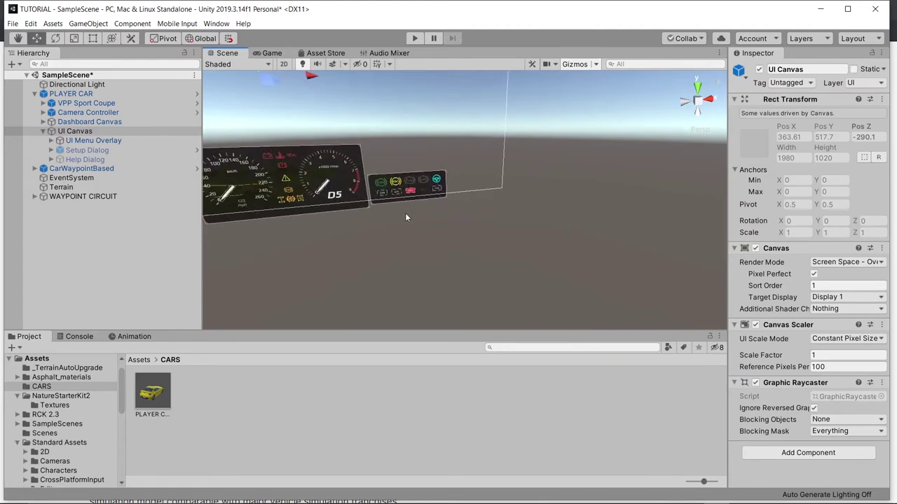
{"action": "left_click_drag", "start_coordinate": [405, 213], "coordinate": [516, 148], "text": "alt"}
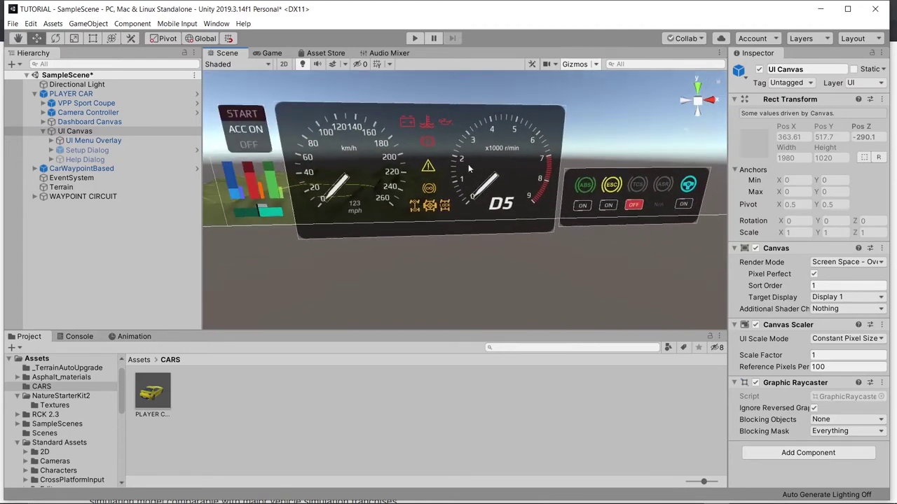
{"action": "left_click_drag", "start_coordinate": [238, 117], "coordinate": [315, 103], "text": "alt"}
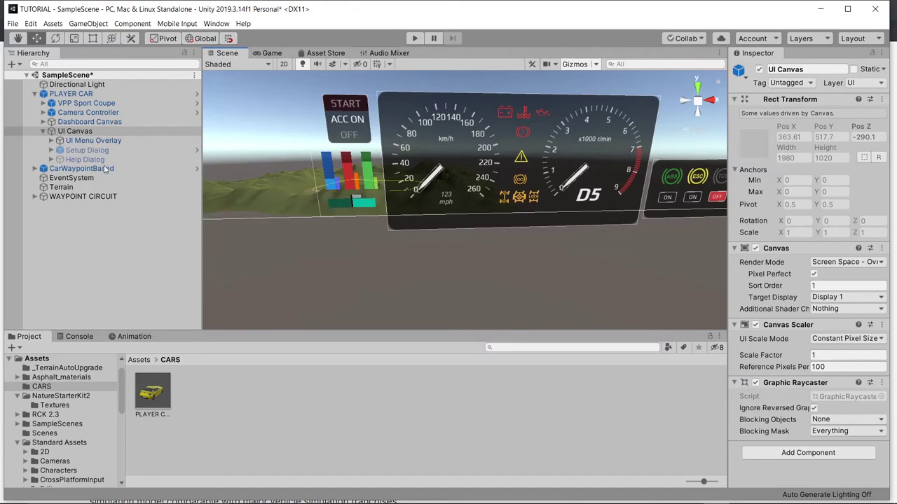
{"action": "left_click_drag", "start_coordinate": [469, 140], "coordinate": [518, 178], "text": "alt"}
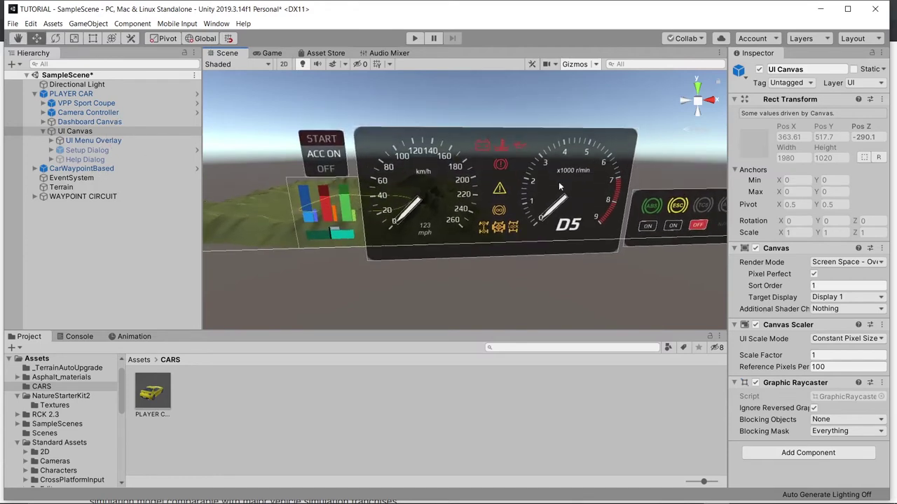
{"action": "left_click", "coordinate": [519, 179]}
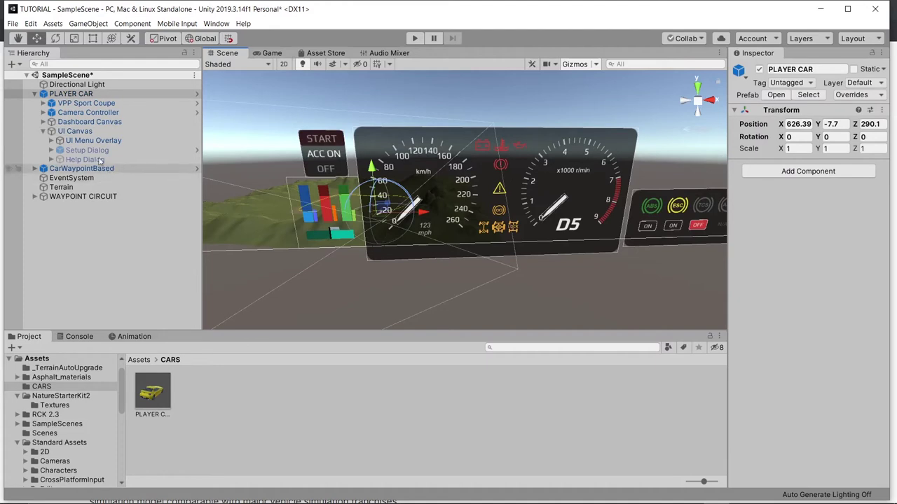
{"action": "left_click", "coordinate": [43, 122]}
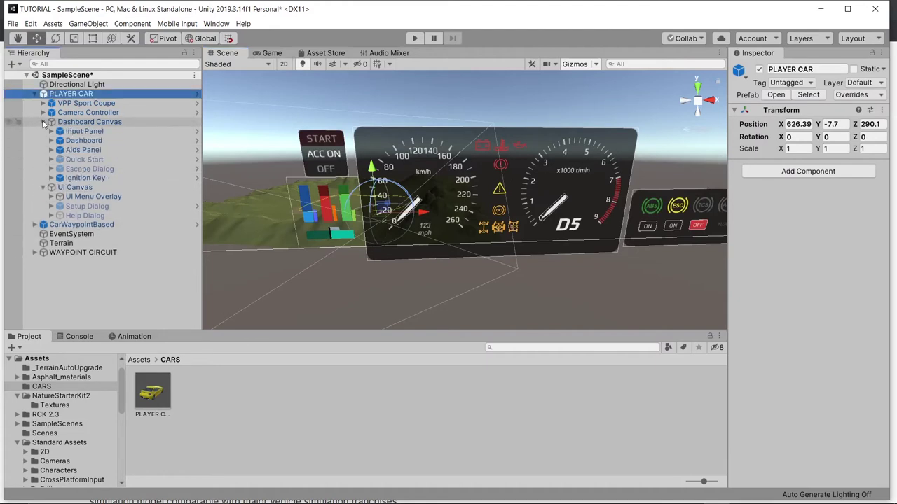
Step: Deactivate the Input Panel, Aids Panel and Ignition Key objects under PLAYER CAR's Dashboard Canvas
{"action": "left_click", "coordinate": [80, 132]}
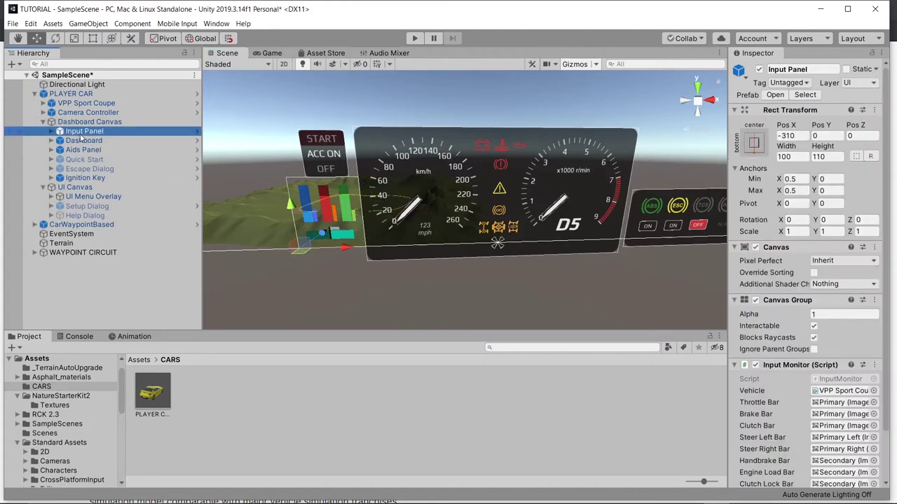
{"action": "left_click", "coordinate": [760, 70]}
{"action": "left_click", "coordinate": [759, 70]}
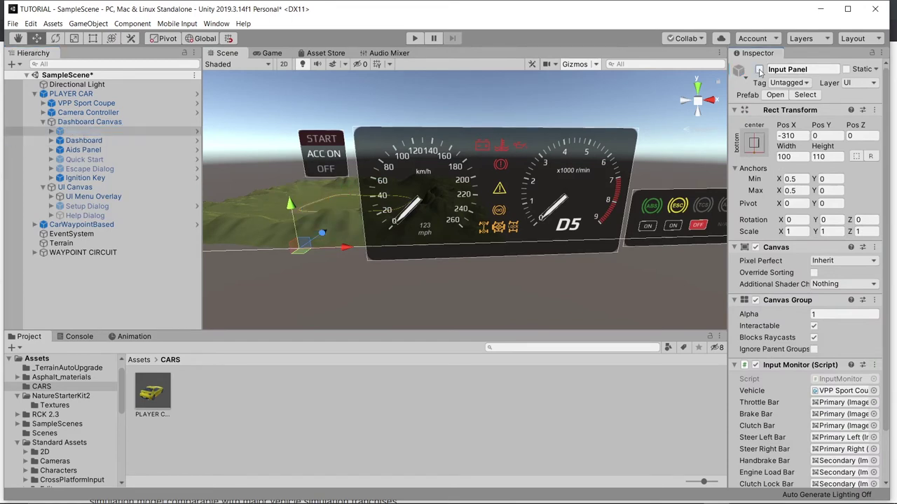
{"action": "left_click", "coordinate": [133, 140]}
{"action": "left_click", "coordinate": [133, 150]}
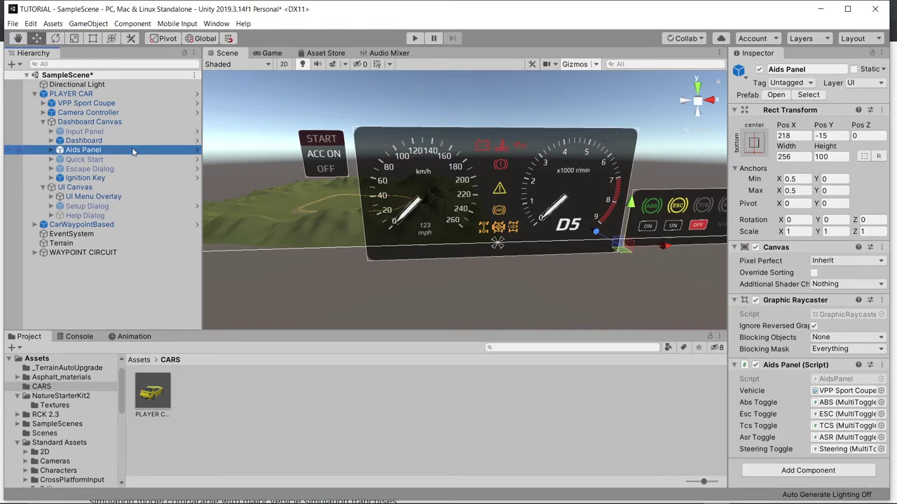
{"action": "left_click", "coordinate": [760, 69]}
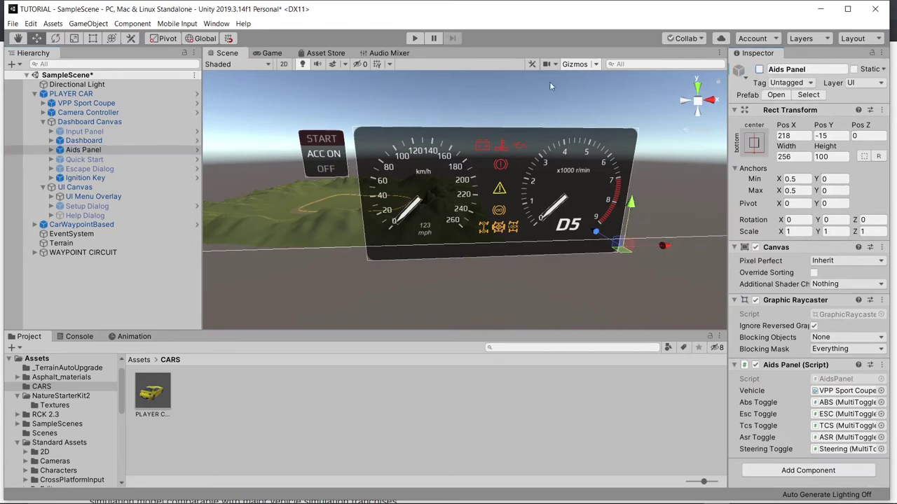
{"action": "left_click", "coordinate": [99, 178]}
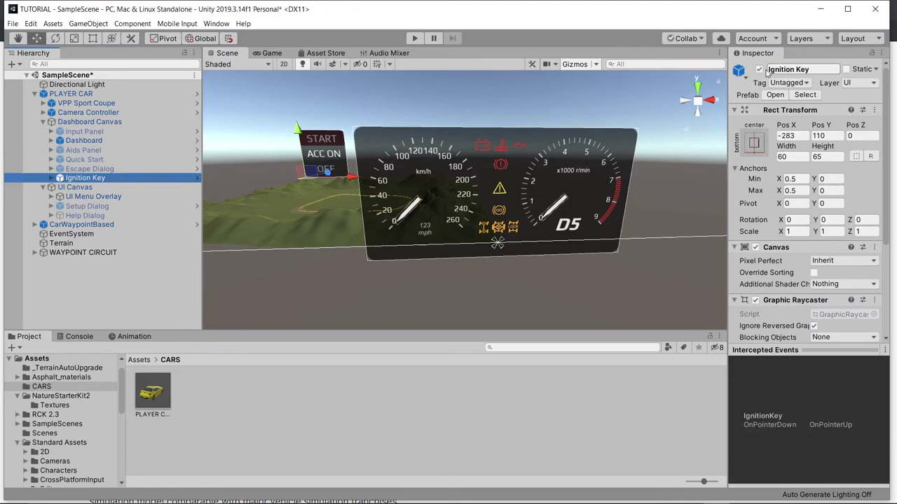
{"action": "left_click", "coordinate": [760, 69]}
Step: Check the Quick Start object's settings and deactivate the Help Option in the UI Menu Overlay
{"action": "left_click", "coordinate": [137, 160]}
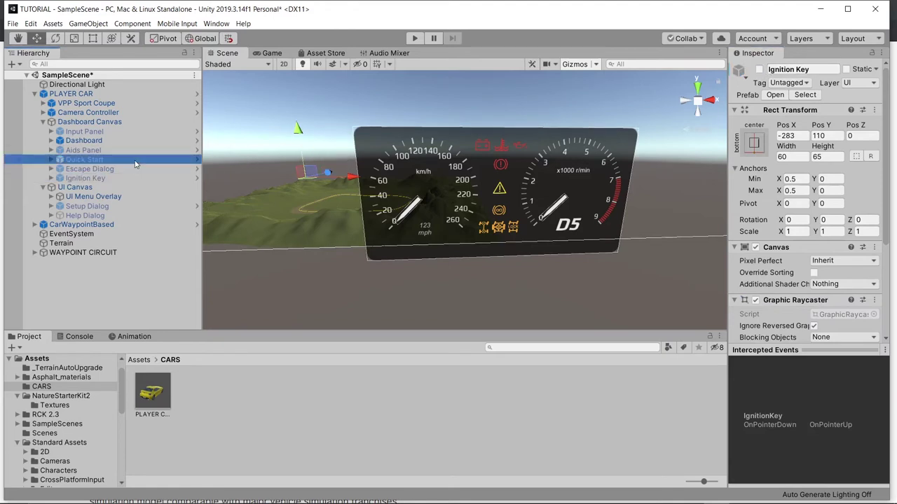
{"action": "scroll", "coordinate": [832, 219], "scroll_direction": "down", "scroll_amount": 1}
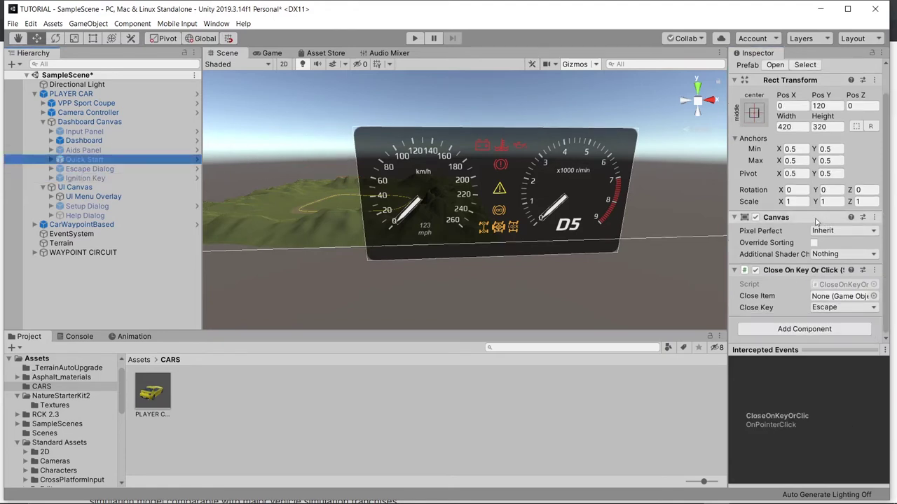
{"action": "right_click_drag", "start_coordinate": [653, 166], "coordinate": [508, 114]}
{"action": "middle_click_drag", "start_coordinate": [510, 130], "coordinate": [592, 231]}
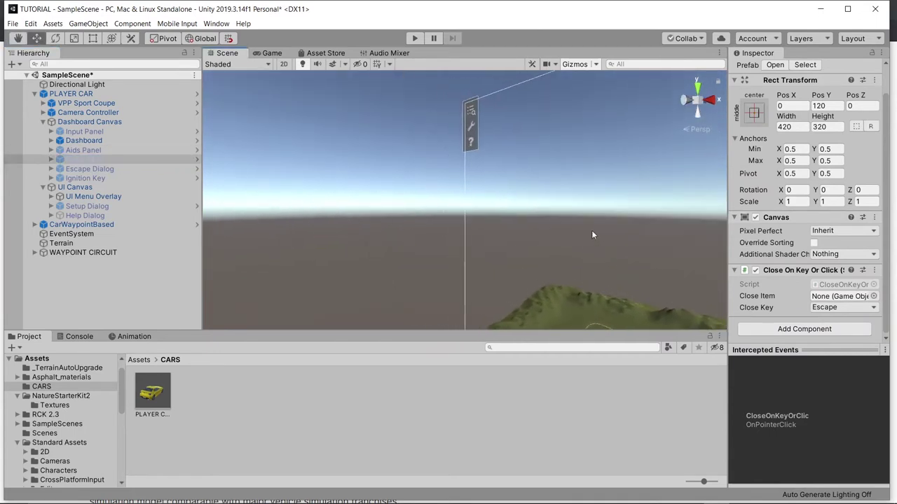
{"action": "left_click", "coordinate": [473, 127]}
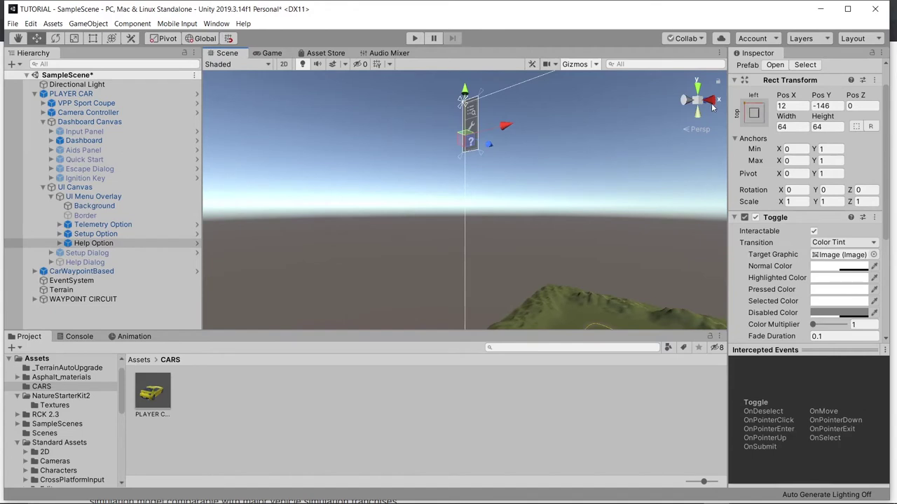
{"action": "scroll", "coordinate": [761, 90], "scroll_direction": "up", "scroll_amount": 1}
{"action": "left_click", "coordinate": [759, 69]}
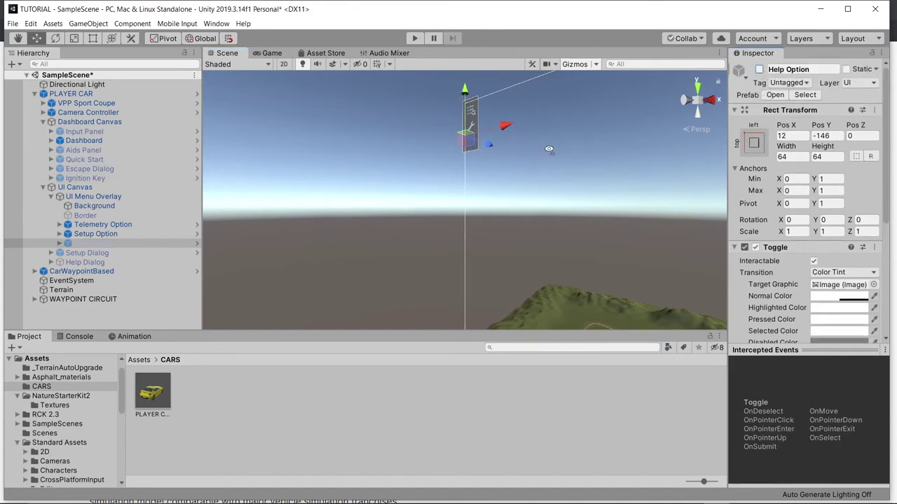
Step: Deactivate the whole UI Menu Overlay under UI Canvas and check the remaining display in the Game view
{"action": "middle_click_drag", "start_coordinate": [549, 150], "coordinate": [385, 150]}
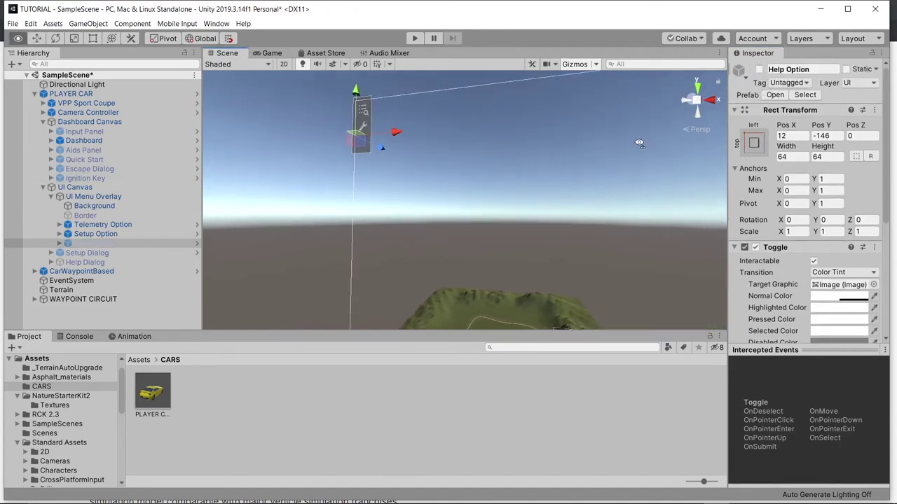
{"action": "left_click", "coordinate": [93, 196]}
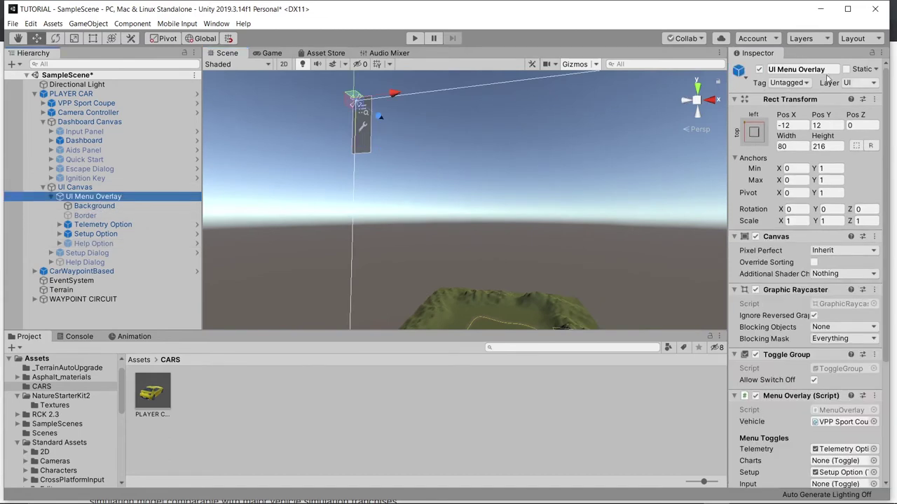
{"action": "left_click", "coordinate": [759, 69]}
{"action": "key", "text": "f"}
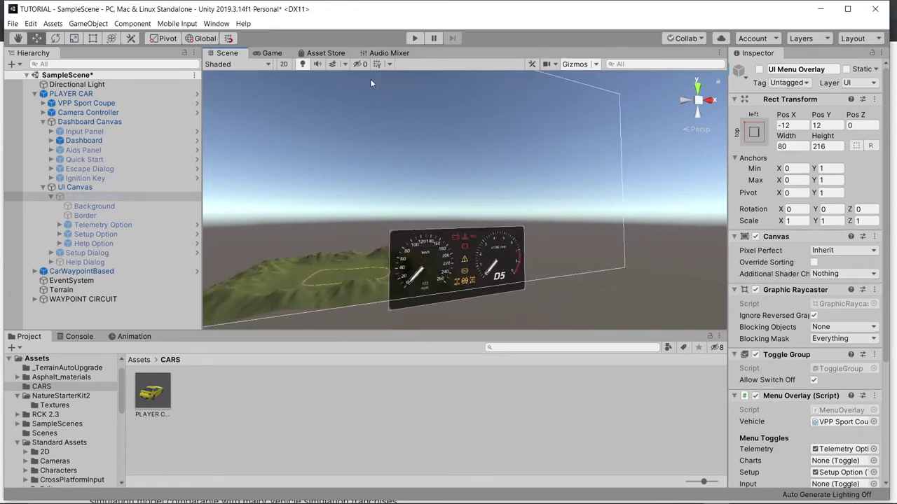
{"action": "left_click", "coordinate": [273, 54]}
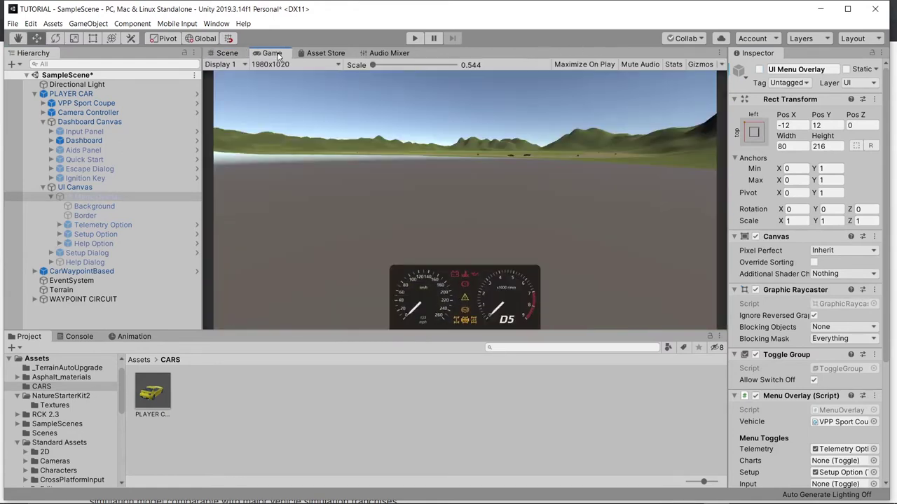
{"action": "left_click", "coordinate": [228, 53]}
Step: Examine the terrain track and the positions of PLAYER CAR and the AI car from several angles
{"action": "left_click_drag", "start_coordinate": [271, 81], "coordinate": [400, 245], "text": "alt"}
{"action": "middle_click_drag", "start_coordinate": [433, 227], "coordinate": [488, 233]}
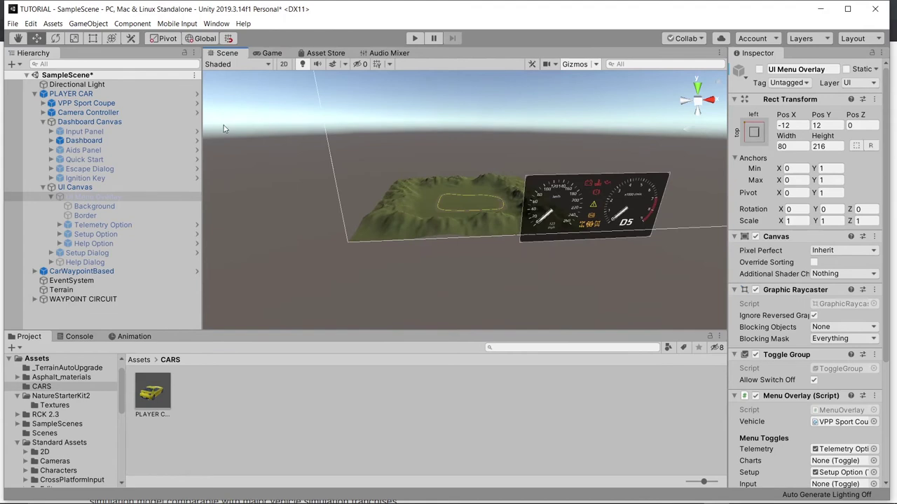
{"action": "double_click", "coordinate": [71, 93]}
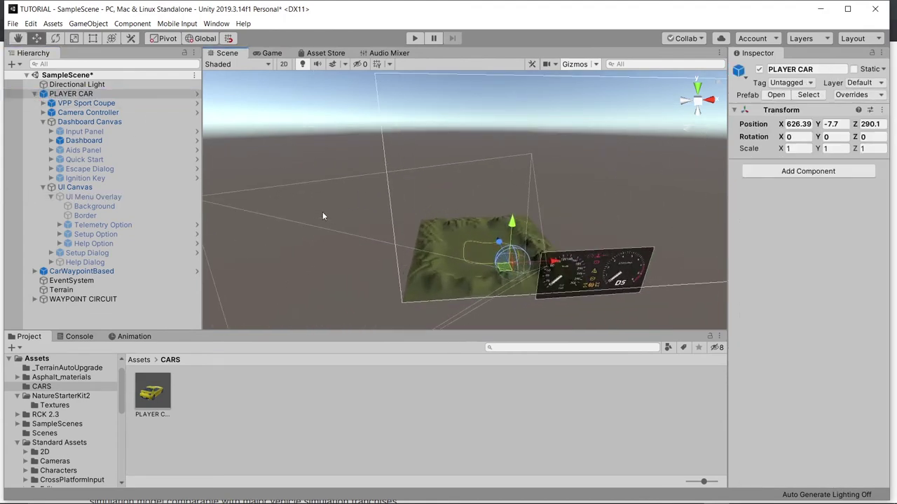
{"action": "scroll", "coordinate": [323, 216], "scroll_direction": "up", "scroll_amount": 1}
{"action": "right_click_drag", "start_coordinate": [664, 250], "coordinate": [498, 271]}
{"action": "middle_click_drag", "start_coordinate": [498, 271], "coordinate": [89, 77]}
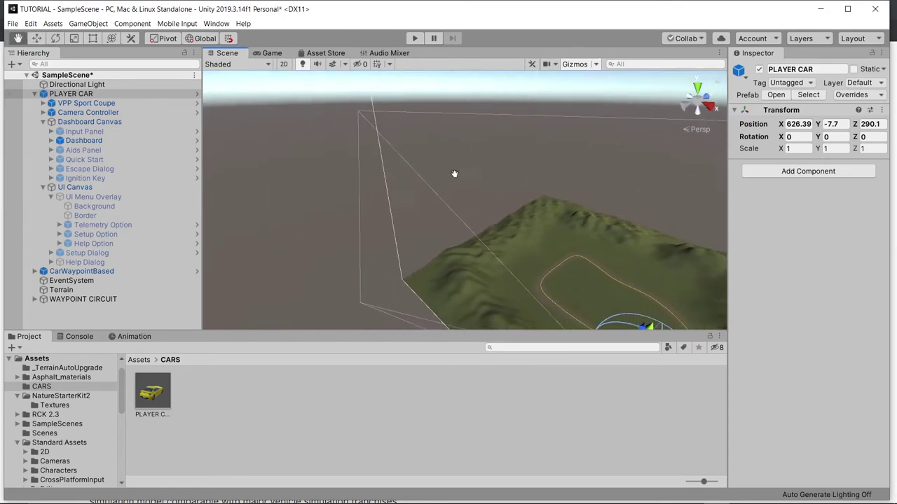
{"action": "scroll", "coordinate": [586, 305], "scroll_direction": "up", "scroll_amount": 5}
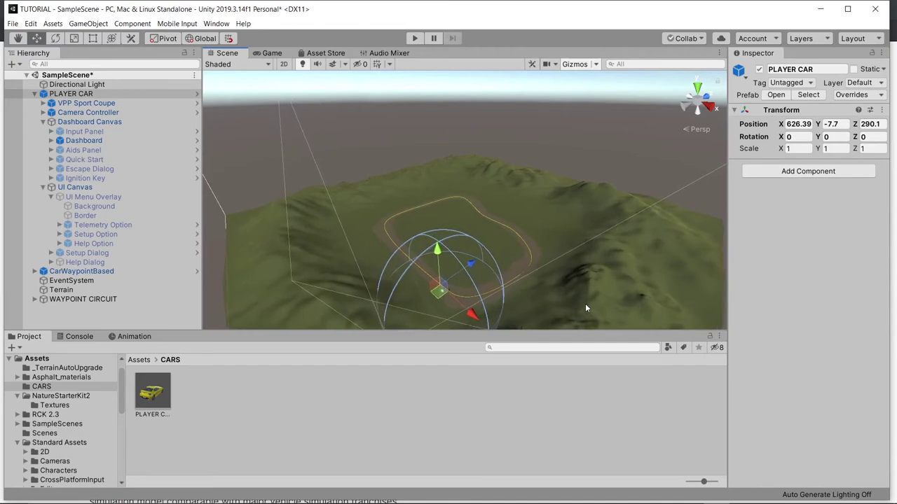
{"action": "middle_click_drag", "start_coordinate": [573, 298], "coordinate": [567, 295]}
{"action": "scroll", "coordinate": [568, 295], "scroll_direction": "up", "scroll_amount": 6}
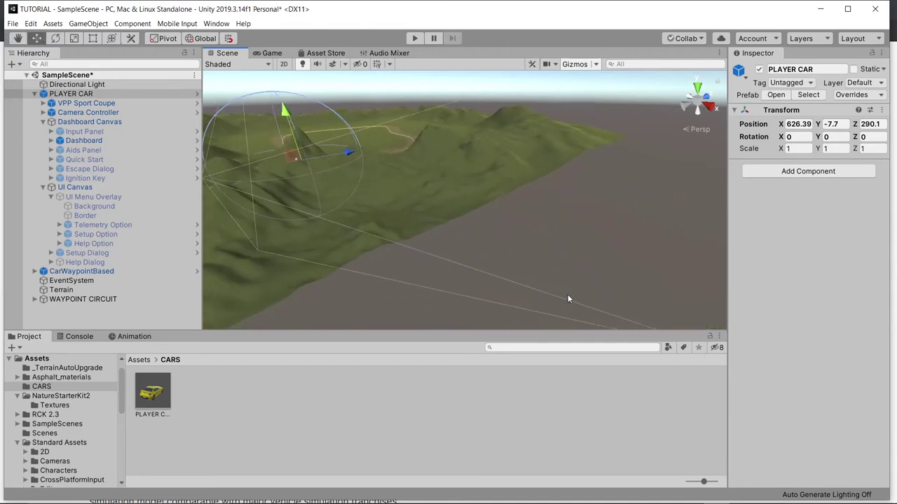
{"action": "middle_click_drag", "start_coordinate": [445, 196], "coordinate": [158, 480]}
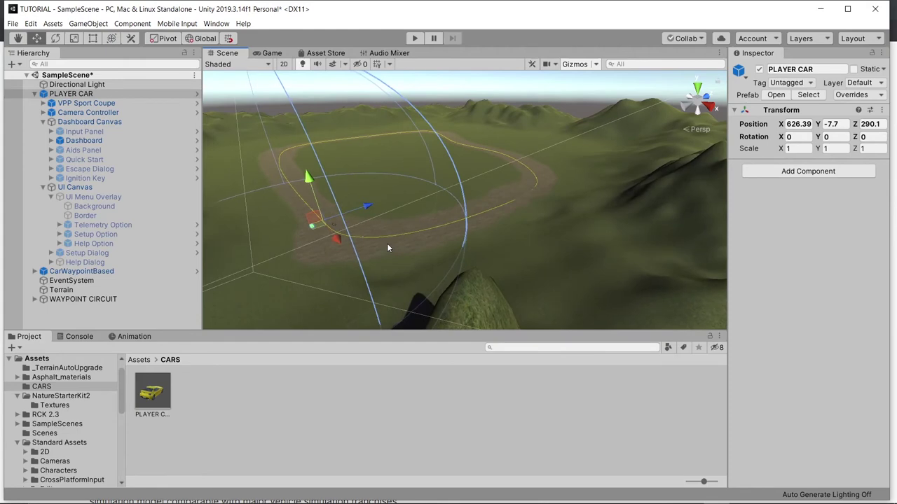
{"action": "right_click_drag", "start_coordinate": [421, 235], "coordinate": [499, 265]}
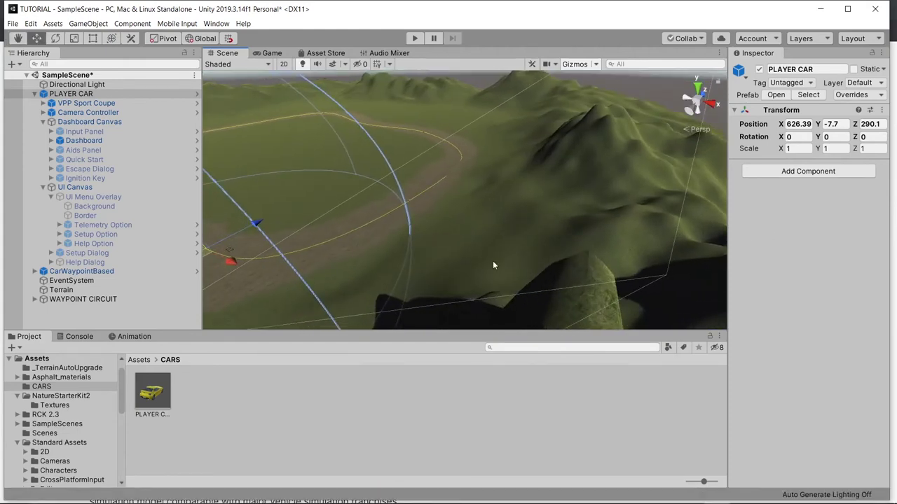
{"action": "middle_click_drag", "start_coordinate": [493, 262], "coordinate": [492, 260]}
{"action": "scroll", "coordinate": [493, 260], "scroll_direction": "up", "scroll_amount": 4}
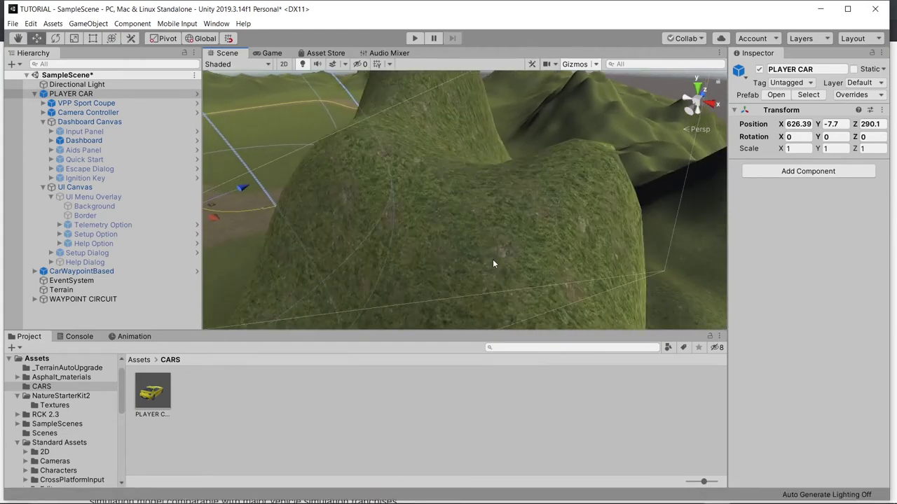
{"action": "scroll", "coordinate": [492, 263], "scroll_direction": "up", "scroll_amount": 3}
{"action": "middle_click_drag", "start_coordinate": [495, 263], "coordinate": [525, 266]}
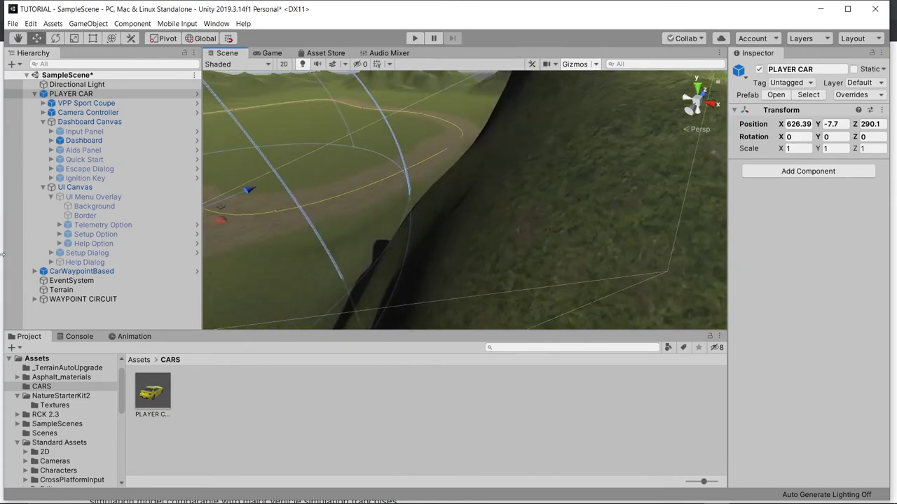
{"action": "middle_click", "coordinate": [189, 210]}
{"action": "middle_click_drag", "start_coordinate": [255, 216], "coordinate": [468, 268]}
{"action": "right_click_drag", "start_coordinate": [468, 268], "coordinate": [263, 219]}
{"action": "scroll", "coordinate": [469, 253], "scroll_direction": "up", "scroll_amount": 6}
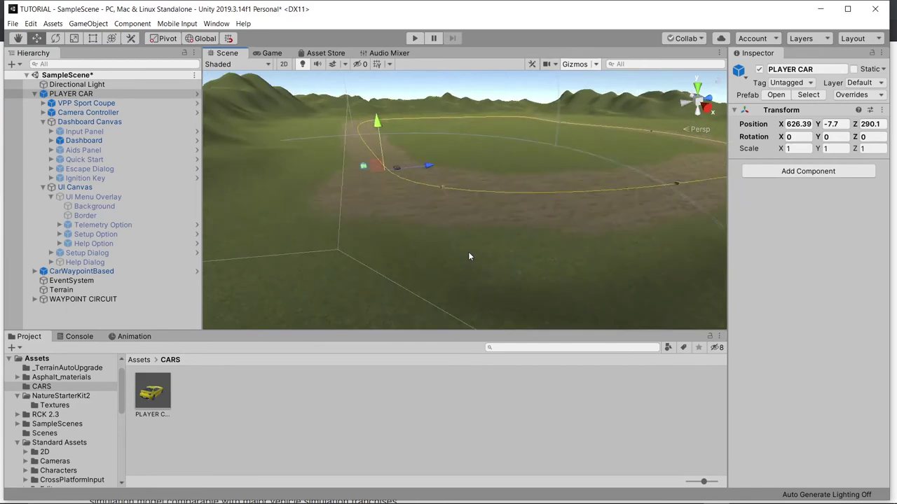
{"action": "right_click_drag", "start_coordinate": [469, 256], "coordinate": [480, 4]}
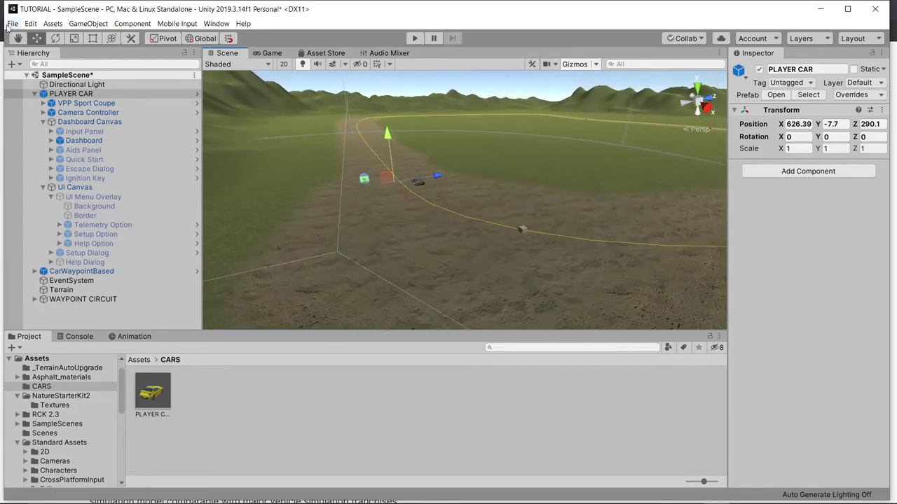
{"action": "middle_click_drag", "start_coordinate": [420, 186], "coordinate": [809, 238]}
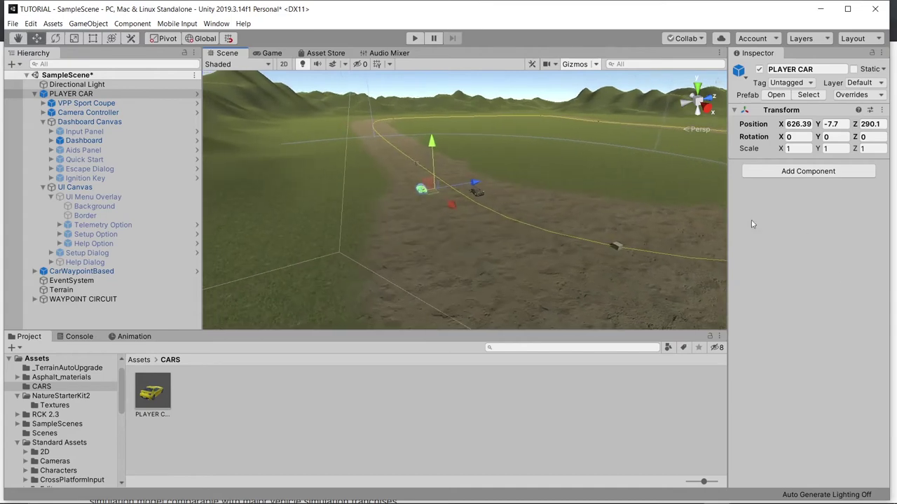
{"action": "right_click_drag", "start_coordinate": [450, 187], "coordinate": [464, 186]}
{"action": "middle_click_drag", "start_coordinate": [464, 186], "coordinate": [337, 229]}
{"action": "right_click_drag", "start_coordinate": [314, 245], "coordinate": [262, 273]}
{"action": "middle_click_drag", "start_coordinate": [262, 273], "coordinate": [525, 236]}
{"action": "right_click_drag", "start_coordinate": [463, 259], "coordinate": [637, 213]}
{"action": "middle_click_drag", "start_coordinate": [579, 208], "coordinate": [366, 202]}
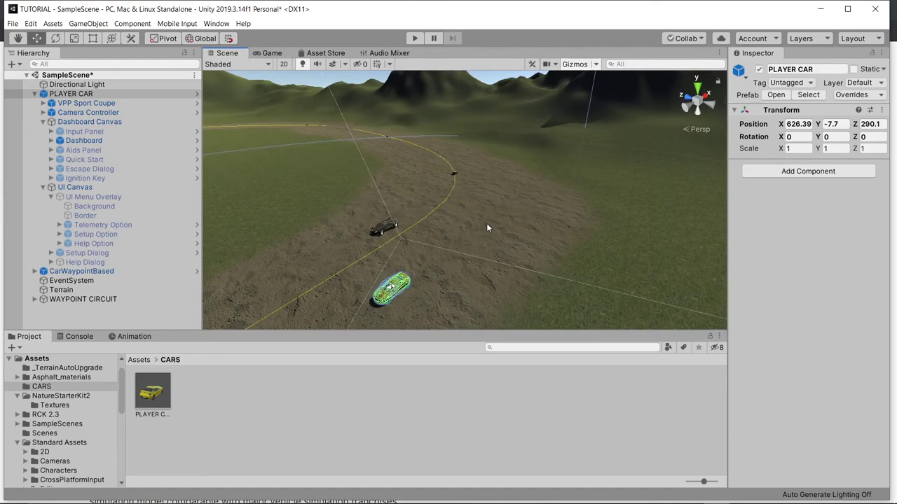
{"action": "right_click_drag", "start_coordinate": [465, 285], "coordinate": [325, 266]}
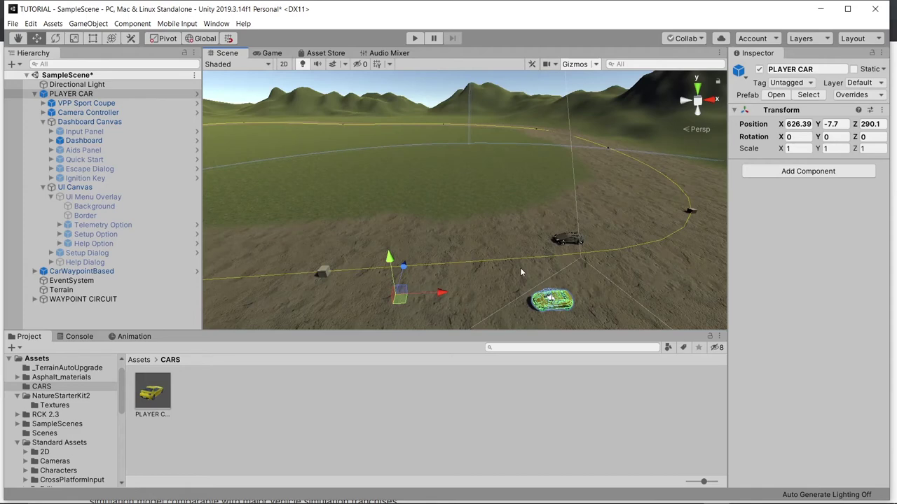
Step: Collapse PLAYER CAR's hierarchy and add a Cylinder 3D object to the scene near the track
{"action": "left_click", "coordinate": [35, 94]}
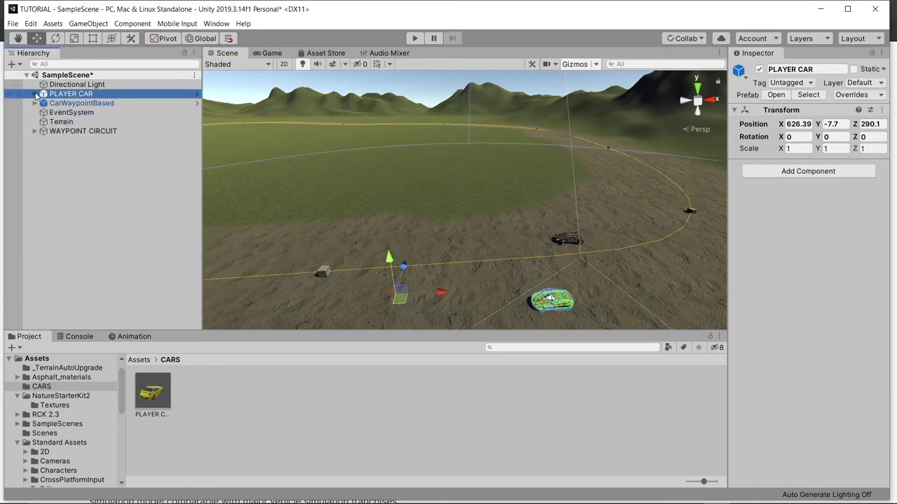
{"action": "left_click", "coordinate": [89, 171]}
{"action": "right_click", "coordinate": [87, 163]}
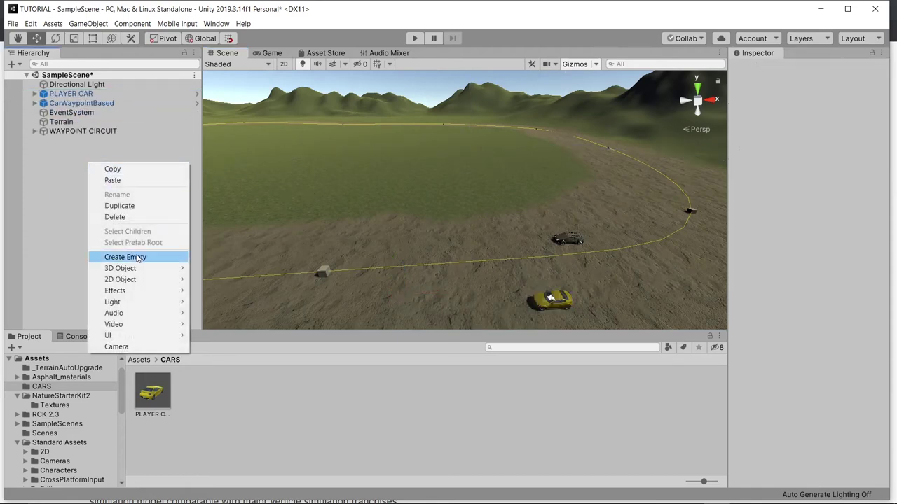
{"action": "mouse_move", "coordinate": [140, 268]}
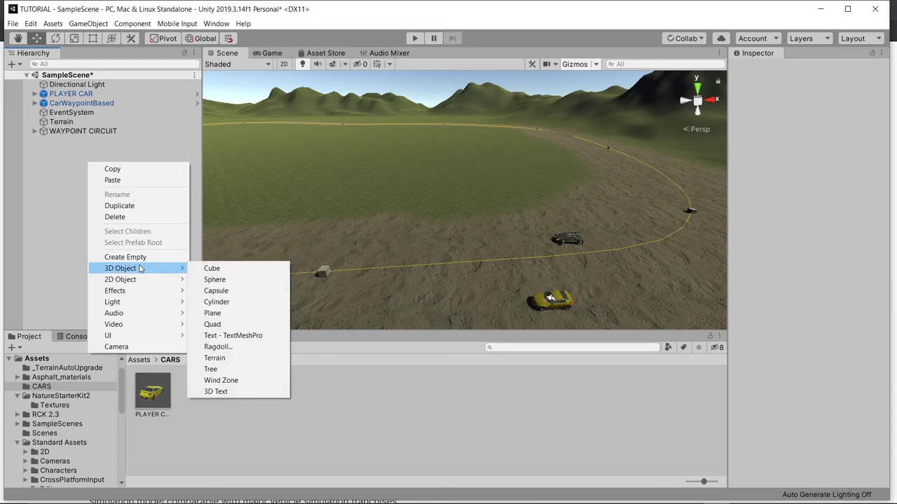
{"action": "left_click", "coordinate": [224, 301]}
{"action": "left_click_drag", "start_coordinate": [506, 201], "coordinate": [422, 201]}
{"action": "right_click_drag", "start_coordinate": [495, 220], "coordinate": [333, 244]}
{"action": "key", "text": "f"}
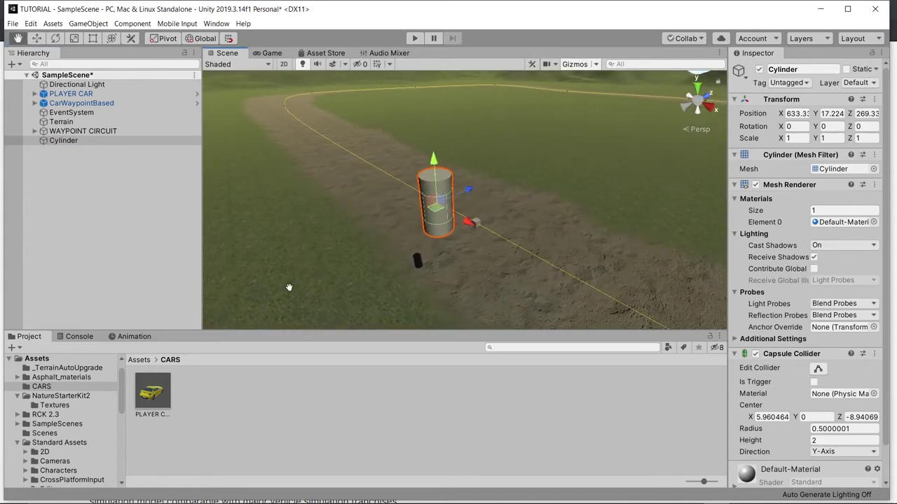
Step: Lower the cylinder to a Y position of 0.38, onto the grass beside the track
{"action": "left_click_drag", "start_coordinate": [434, 166], "coordinate": [440, 294]}
{"action": "right_click_drag", "start_coordinate": [356, 244], "coordinate": [412, 276]}
{"action": "middle_click_drag", "start_coordinate": [412, 276], "coordinate": [574, 194]}
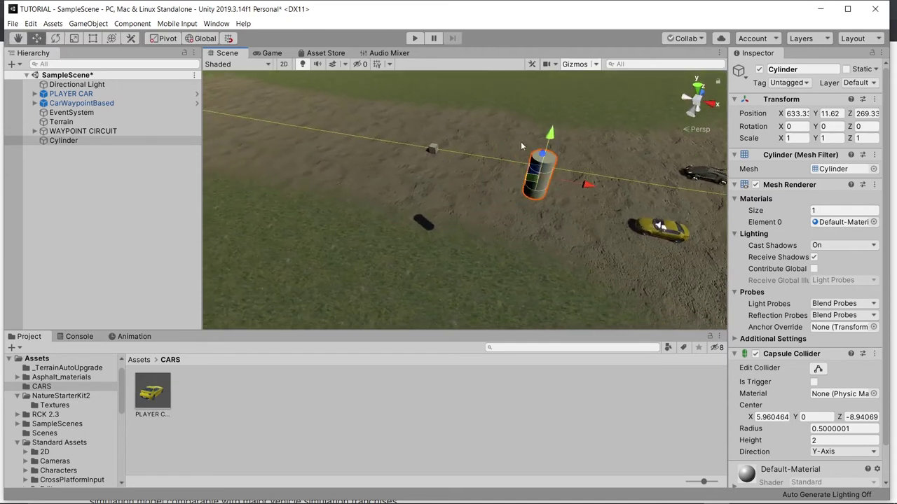
{"action": "left_click_drag", "start_coordinate": [550, 136], "coordinate": [532, 327]}
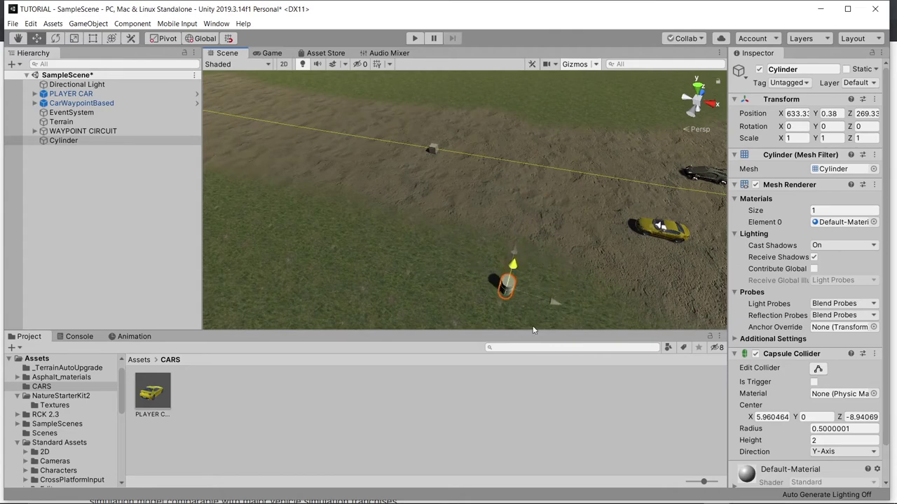
{"action": "middle_click_drag", "start_coordinate": [411, 248], "coordinate": [571, 155]}
{"action": "right_click_drag", "start_coordinate": [469, 199], "coordinate": [561, 180]}
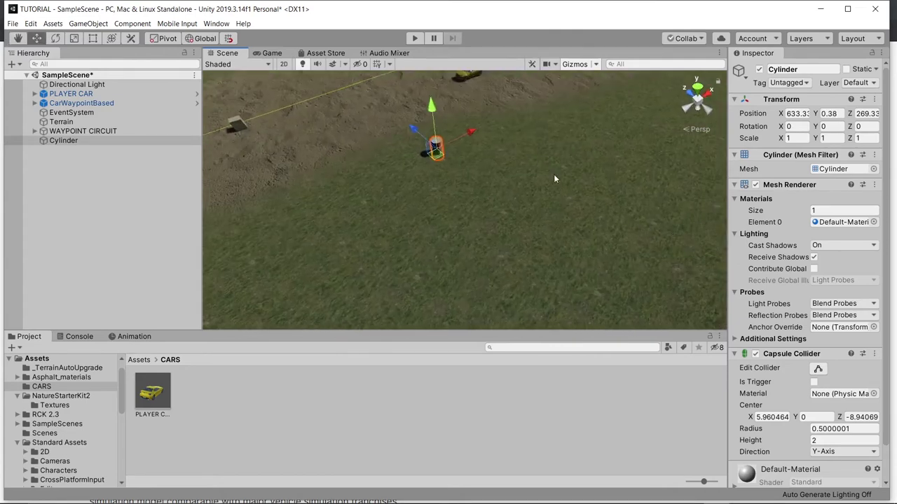
Step: Move the cylinder to the track's edge at X 621.89, Z 272.93, stretch it to a Y scale of 5 and raise it
{"action": "left_click_drag", "start_coordinate": [463, 140], "coordinate": [362, 180]}
{"action": "right_click_drag", "start_coordinate": [363, 180], "coordinate": [372, 131]}
{"action": "left_click", "coordinate": [838, 138]}
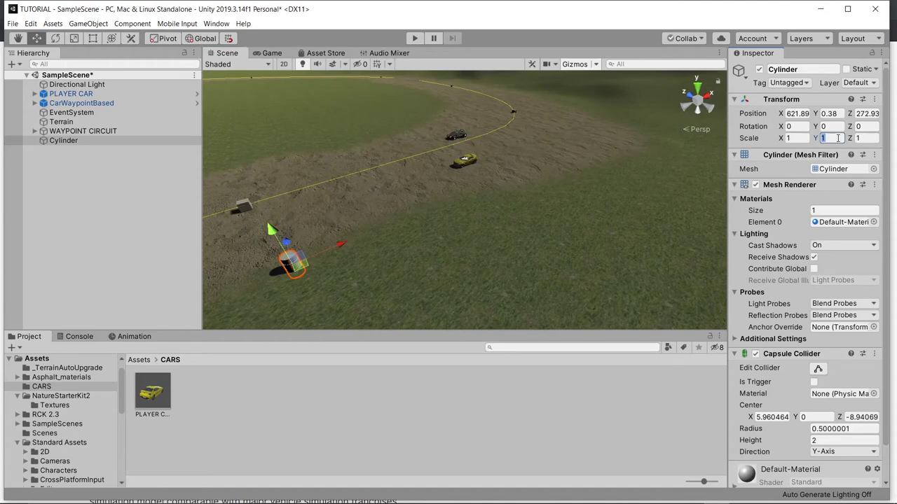
{"action": "type", "text": "5"}
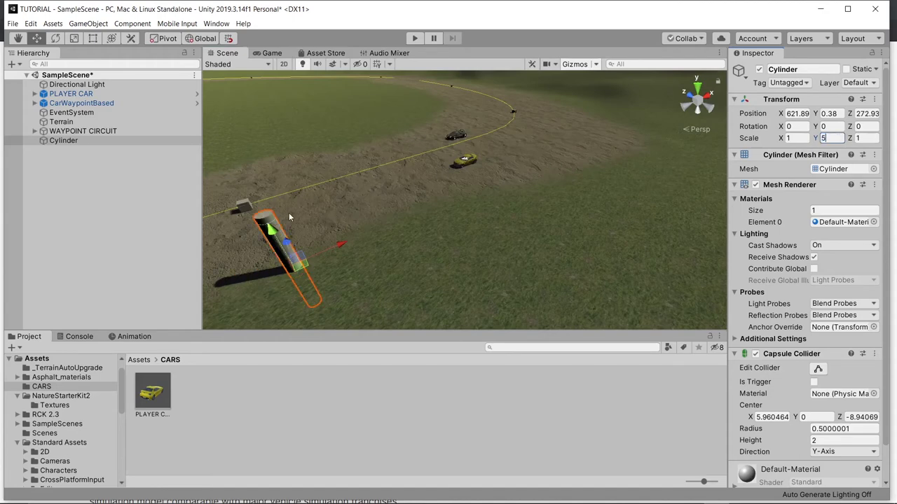
{"action": "left_click_drag", "start_coordinate": [272, 227], "coordinate": [267, 189]}
Step: Set the cylinder's Y scale to 7 and raise it to a Y position of 6.48 so it stands on the ground
{"action": "right_click_drag", "start_coordinate": [506, 201], "coordinate": [321, 182]}
{"action": "key", "text": "d"}
{"action": "middle_click_drag", "start_coordinate": [626, 216], "coordinate": [238, 186]}
{"action": "left_click", "coordinate": [834, 139]}
{"action": "type", "text": "7"}
{"action": "left_click_drag", "start_coordinate": [443, 178], "coordinate": [440, 169]}
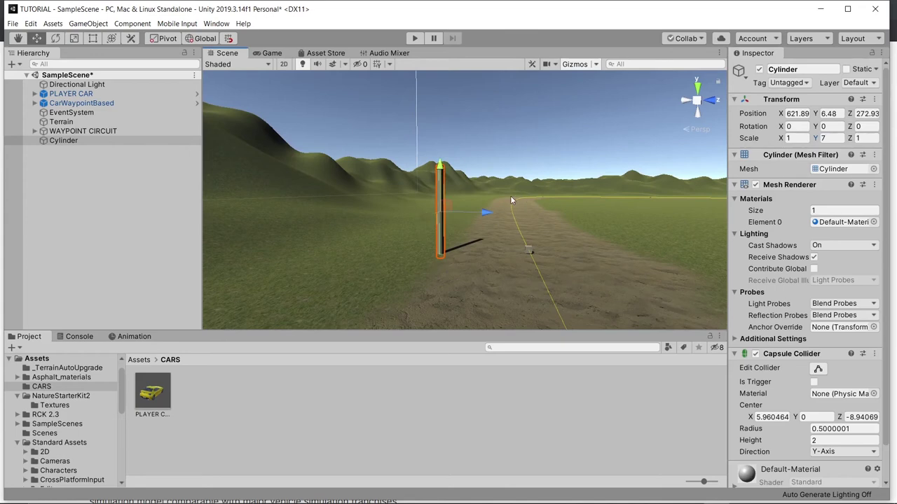
Step: Duplicate the pole and move the copy along Z to about 303.18, onto the opposite side of the track
{"action": "key", "text": "ctrl+d"}
{"action": "left_click_drag", "start_coordinate": [487, 212], "coordinate": [712, 214]}
{"action": "right_click_drag", "start_coordinate": [549, 209], "coordinate": [578, 266]}
{"action": "middle_click_drag", "start_coordinate": [546, 178], "coordinate": [607, 362]}
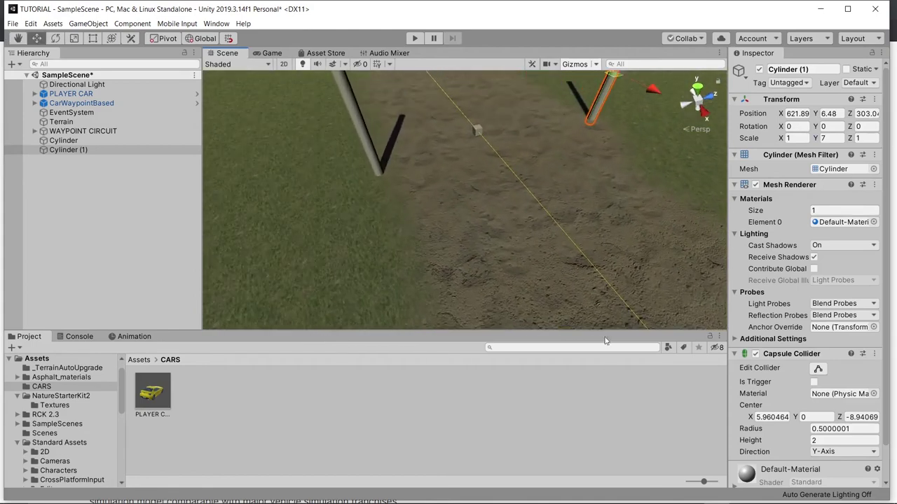
{"action": "right_click_drag", "start_coordinate": [590, 218], "coordinate": [582, 142]}
{"action": "left_click_drag", "start_coordinate": [649, 168], "coordinate": [648, 168]}
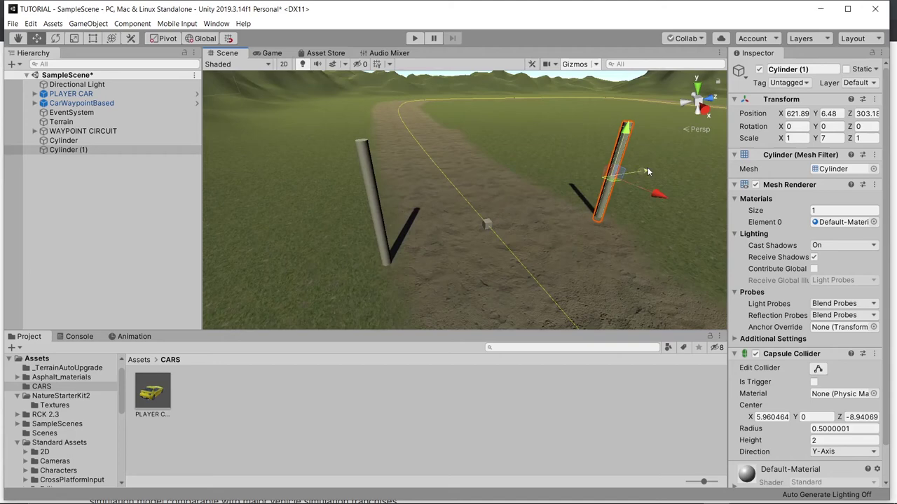
{"action": "right_click_drag", "start_coordinate": [637, 171], "coordinate": [568, 194]}
{"action": "middle_click_drag", "start_coordinate": [560, 195], "coordinate": [495, 234]}
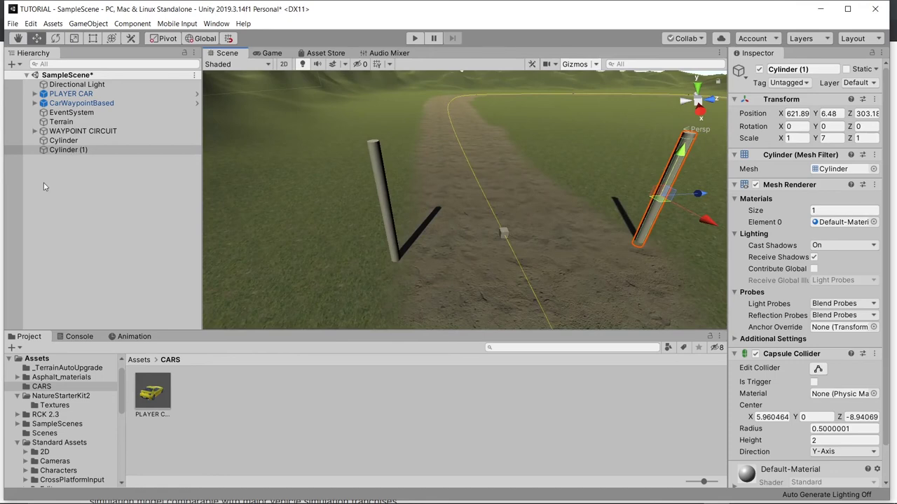
Step: Create an empty object in the scene and name it FINISH LINE
{"action": "right_click", "coordinate": [66, 178]}
{"action": "left_click", "coordinate": [124, 274]}
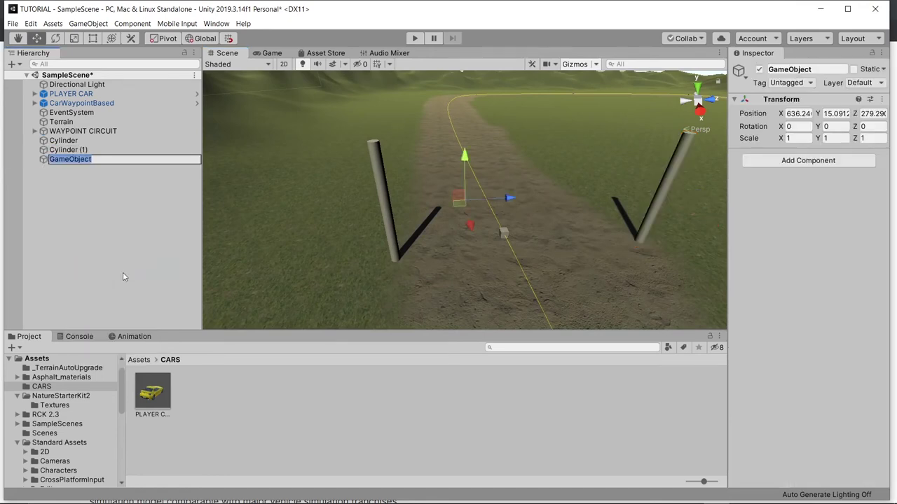
{"action": "type", "text": "FINIS"}
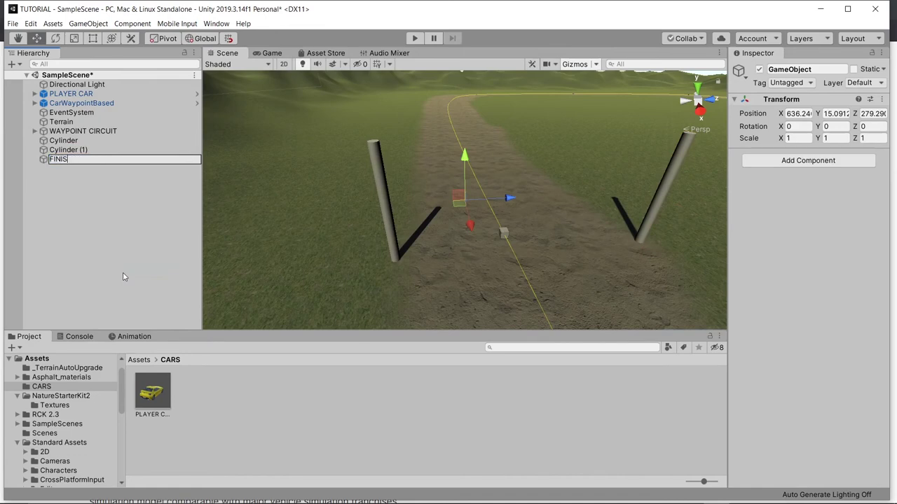
{"action": "type", "text": "H LINE\\"}
{"action": "key", "text": "Return"}
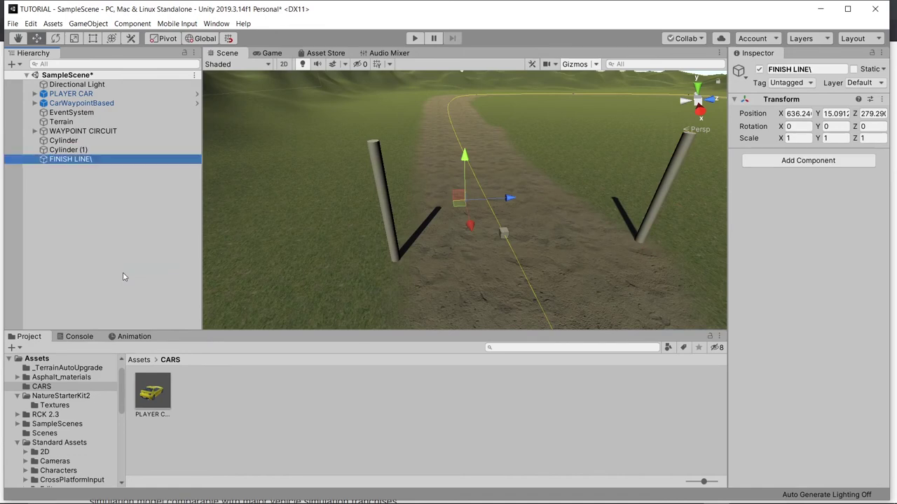
{"action": "key", "text": "F2"}
{"action": "left_click", "coordinate": [107, 161]}
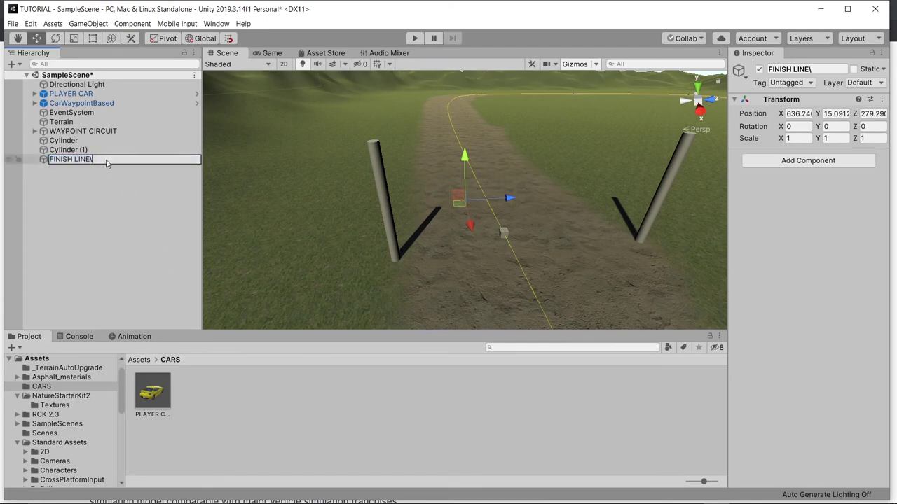
{"action": "key", "text": "Return"}
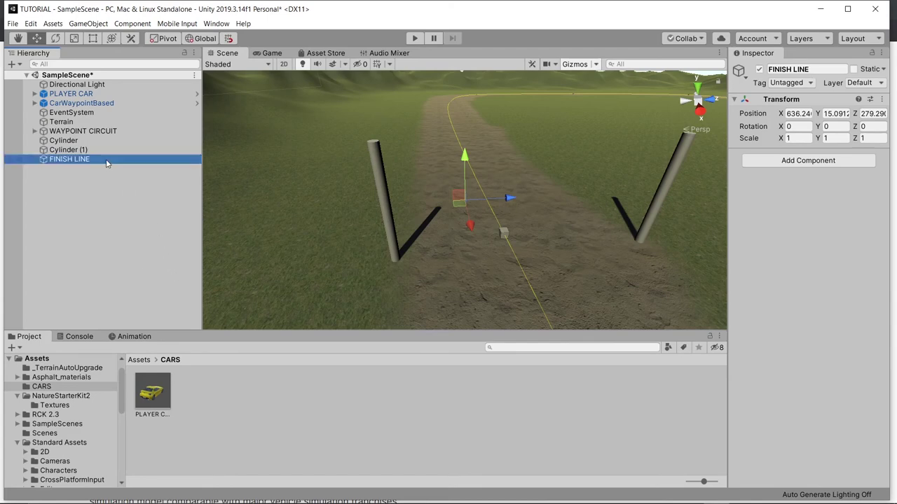
Step: Parent Cylinder and Cylinder (1) under FINISH LINE and collapse the group
{"action": "left_click", "coordinate": [84, 141]}
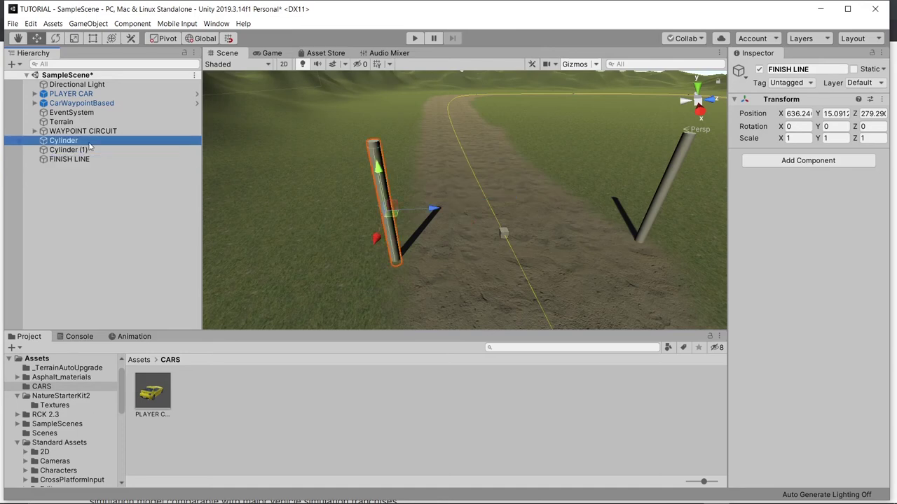
{"action": "left_click", "coordinate": [87, 149], "text": "ctrl"}
{"action": "left_click_drag", "start_coordinate": [89, 146], "coordinate": [92, 159], "text": "ctrl"}
{"action": "left_click", "coordinate": [88, 140]}
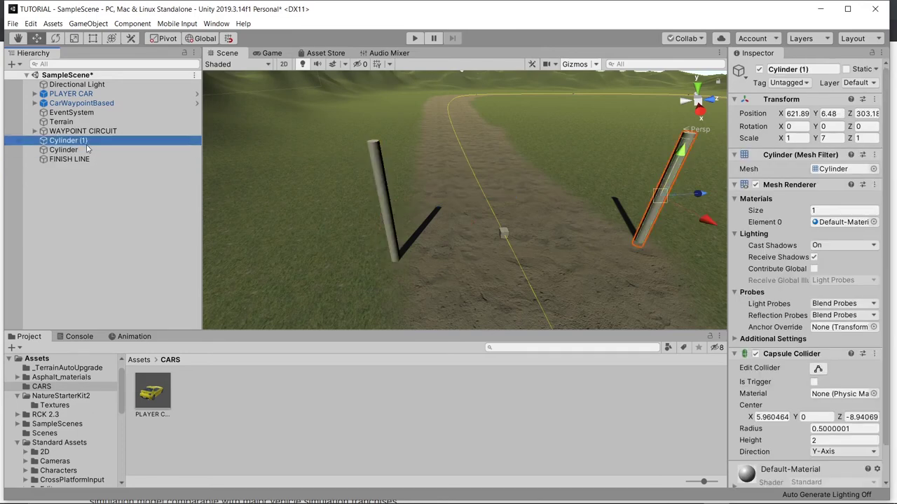
{"action": "left_click", "coordinate": [90, 148], "text": "ctrl"}
{"action": "left_click_drag", "start_coordinate": [89, 143], "coordinate": [93, 159]}
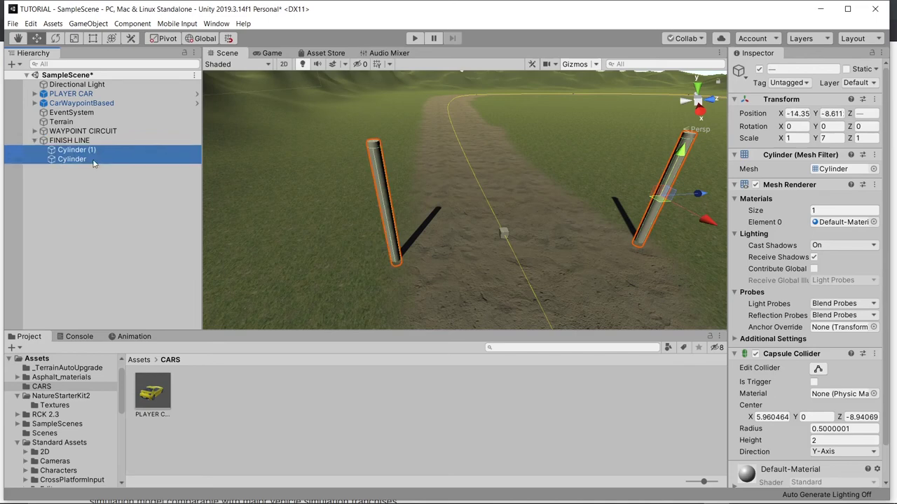
{"action": "left_click", "coordinate": [33, 141]}
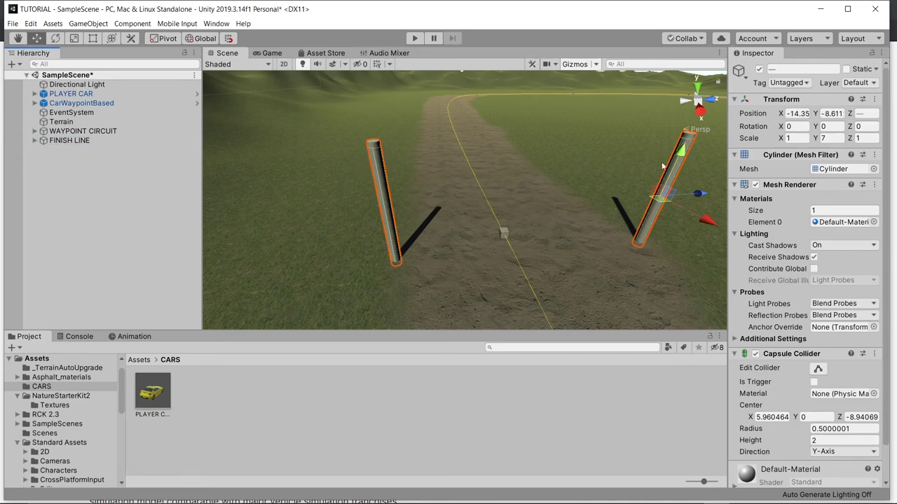
Step: Play the scene, drive PLAYER CAR in the chase camera view along the track with the AI car, and stop playback
{"action": "right_click_drag", "start_coordinate": [500, 187], "coordinate": [666, 184]}
{"action": "middle_click_drag", "start_coordinate": [666, 184], "coordinate": [809, 374]}
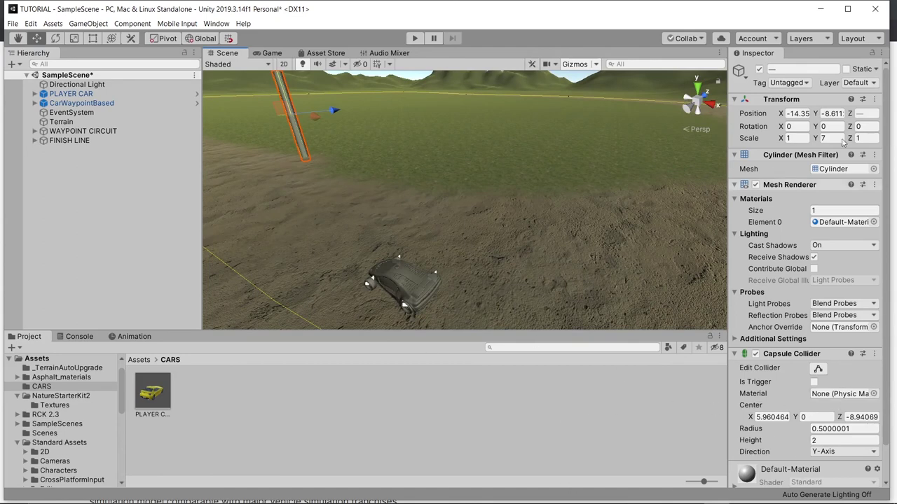
{"action": "right_click_drag", "start_coordinate": [353, 210], "coordinate": [339, 149]}
{"action": "middle_click_drag", "start_coordinate": [339, 148], "coordinate": [612, 85]}
{"action": "left_click", "coordinate": [413, 39]}
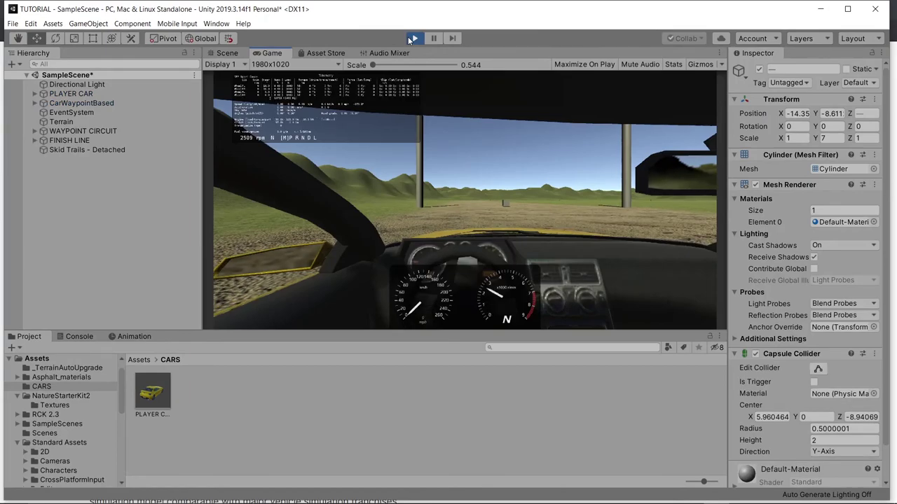
{"action": "key", "text": "w"}
{"action": "key", "text": "c"}
{"action": "key", "text": "c"}
{"action": "key", "text": "w"}
{"action": "key", "text": "a"}
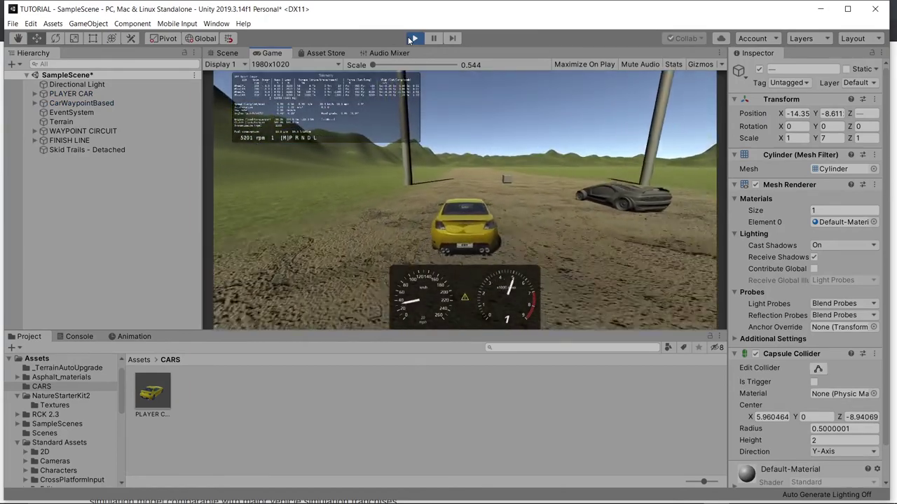
{"action": "key", "text": "w"}
{"action": "key", "text": "d"}
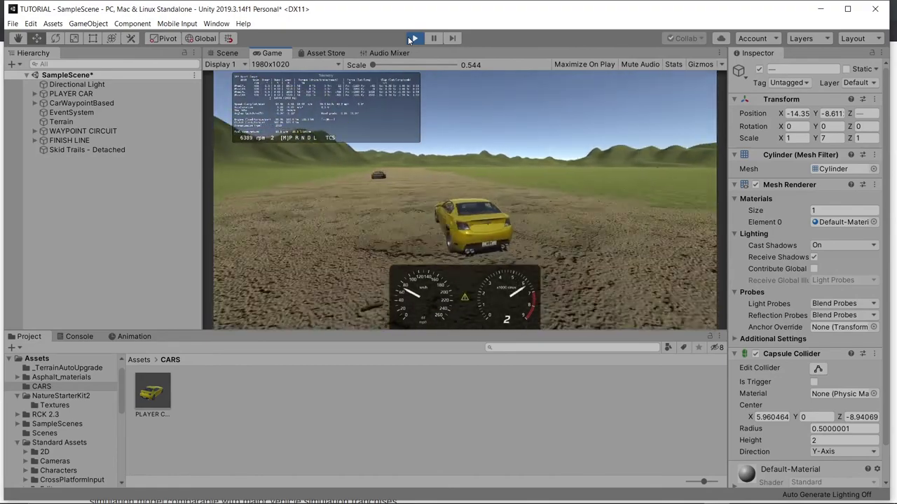
{"action": "left_click", "coordinate": [409, 37]}
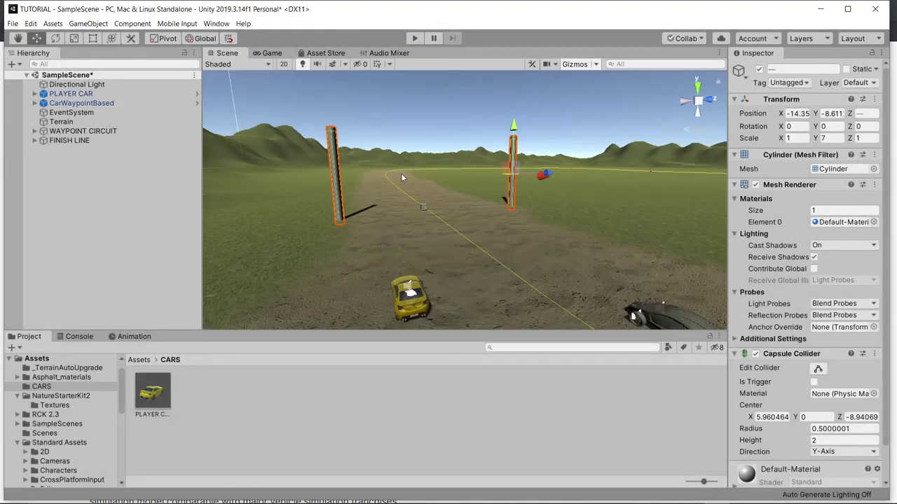
Step: Inspect the starting positions of the AI car and PLAYER CAR in the Scene view, selecting each car
{"action": "right_click_drag", "start_coordinate": [429, 207], "coordinate": [602, 267]}
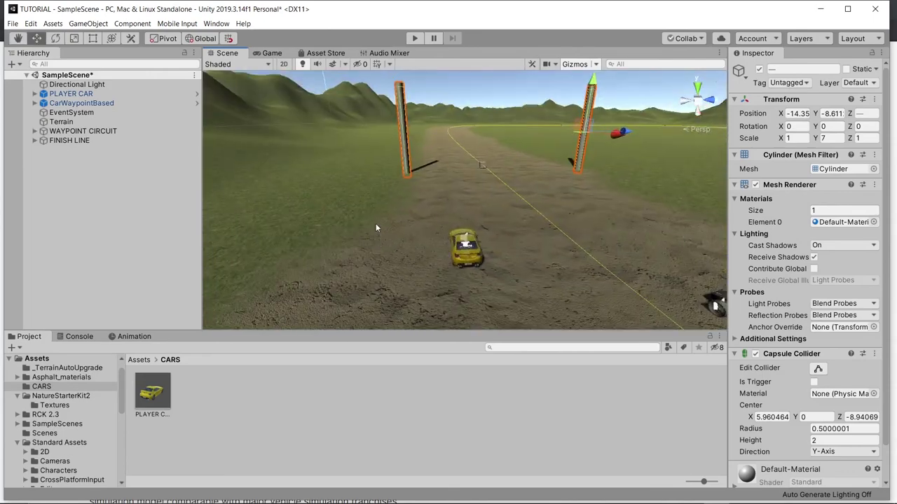
{"action": "right_click_drag", "start_coordinate": [401, 223], "coordinate": [565, 247]}
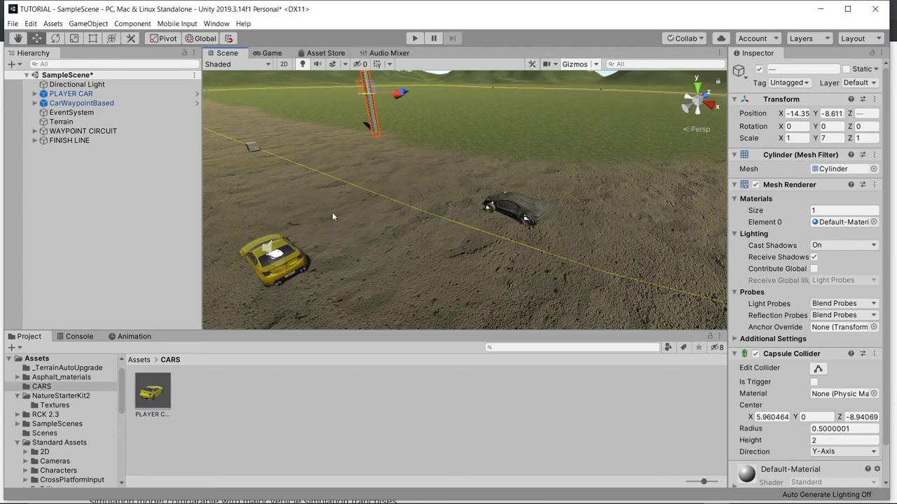
{"action": "middle_click_drag", "start_coordinate": [282, 176], "coordinate": [579, 117]}
{"action": "left_click", "coordinate": [578, 171]}
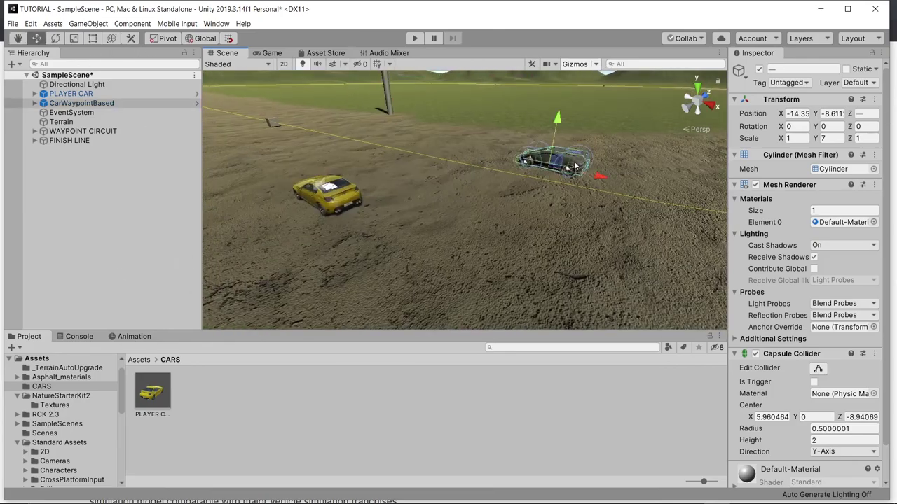
{"action": "scroll", "coordinate": [576, 179], "scroll_direction": "up", "scroll_amount": 5}
{"action": "key", "text": "f"}
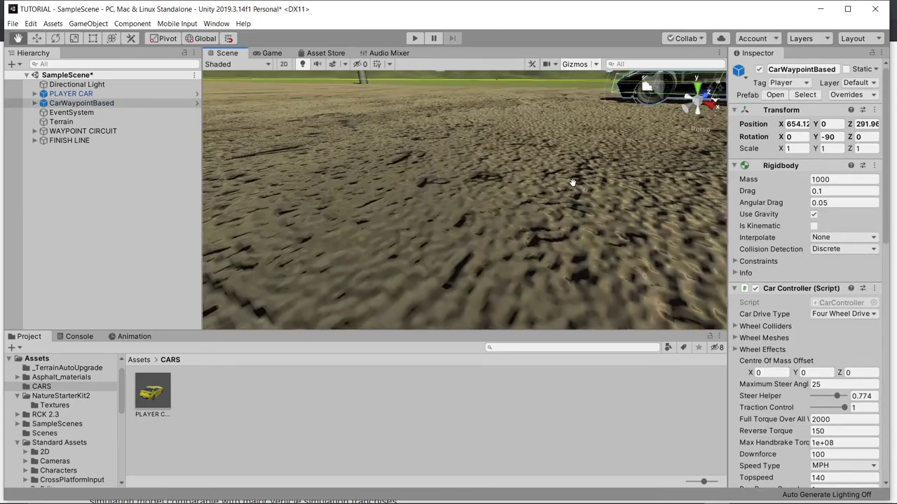
{"action": "left_click_drag", "start_coordinate": [572, 102], "coordinate": [527, 175], "text": "alt"}
{"action": "right_click_drag", "start_coordinate": [527, 175], "coordinate": [278, 177]}
{"action": "left_click_drag", "start_coordinate": [279, 165], "coordinate": [472, 166], "text": "alt"}
{"action": "left_click", "coordinate": [444, 169]}
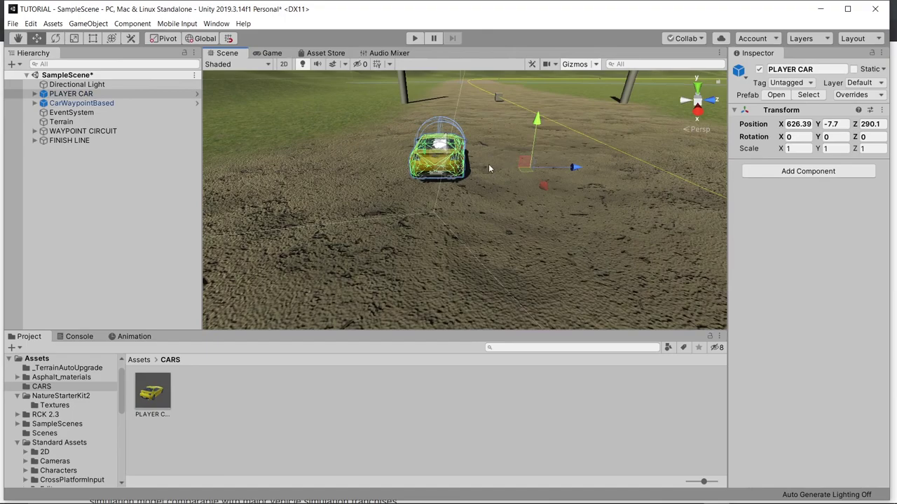
Step: Examine the finish-line poles and the track around PLAYER CAR from several angles
{"action": "left_click_drag", "start_coordinate": [485, 164], "coordinate": [3, 125], "text": "alt"}
{"action": "middle_click_drag", "start_coordinate": [403, 144], "coordinate": [732, 203]}
{"action": "right_click_drag", "start_coordinate": [574, 195], "coordinate": [159, 151]}
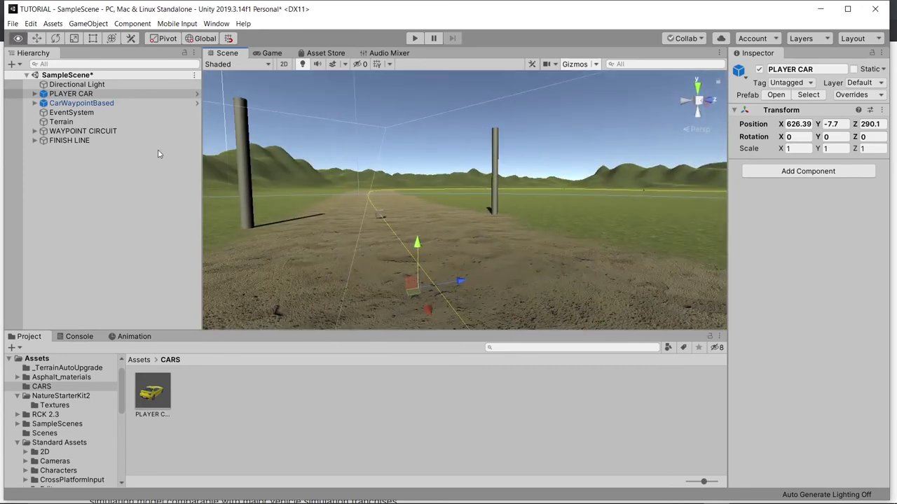
{"action": "left_click_drag", "start_coordinate": [346, 181], "coordinate": [525, 166], "text": "alt"}
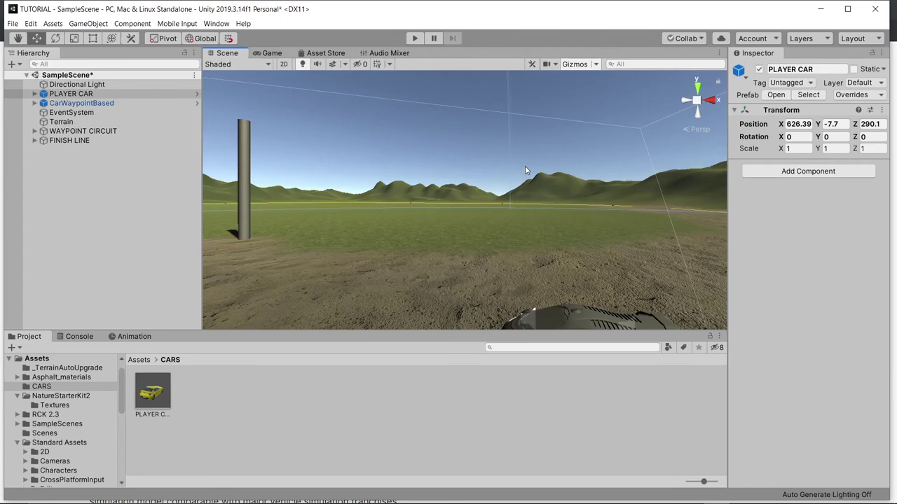
{"action": "left_click_drag", "start_coordinate": [546, 161], "coordinate": [213, 243], "text": "alt"}
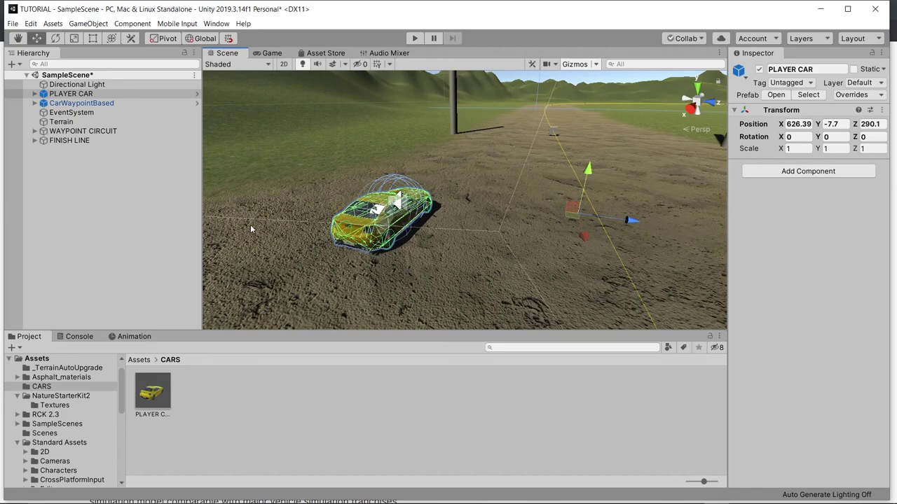
{"action": "left_click_drag", "start_coordinate": [454, 187], "coordinate": [551, 183], "text": "alt"}
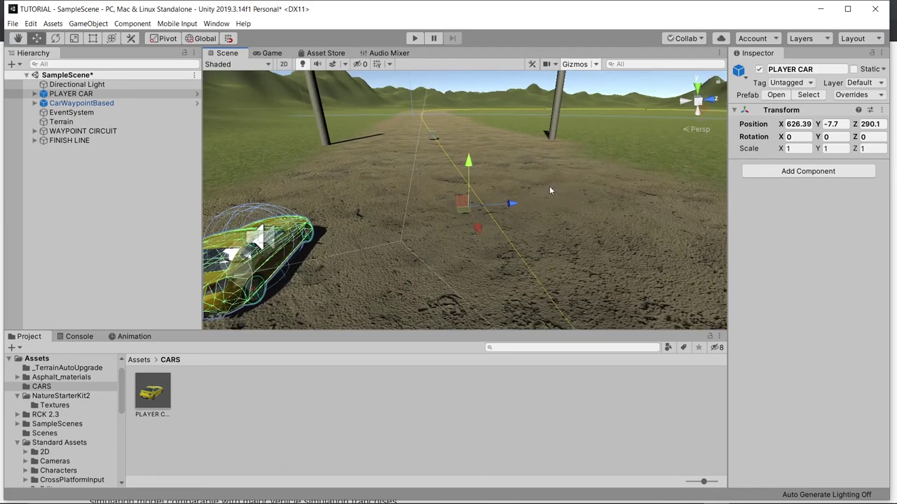
{"action": "right_click_drag", "start_coordinate": [488, 187], "coordinate": [35, 161]}
{"action": "left_click_drag", "start_coordinate": [35, 161], "coordinate": [590, 210], "text": "alt"}
{"action": "left_click_drag", "start_coordinate": [515, 244], "coordinate": [361, 178], "text": "alt"}
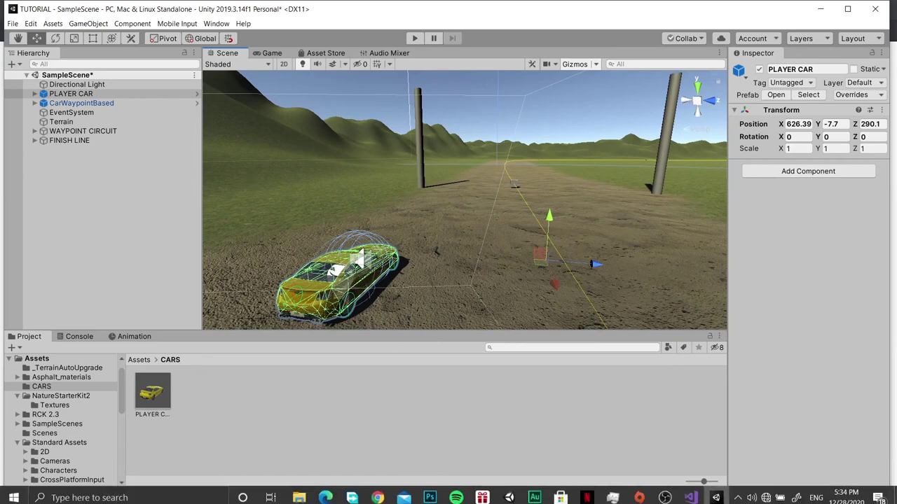
{"action": "mouse_move", "coordinate": [722, 497]}
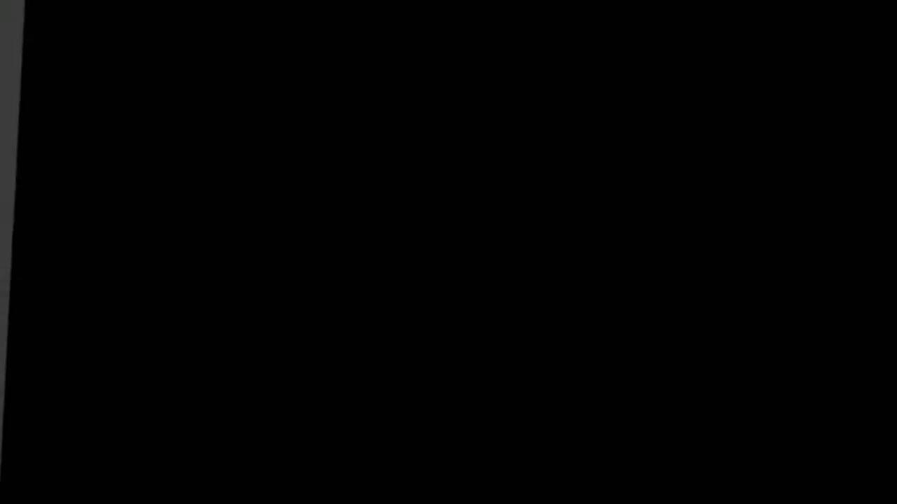